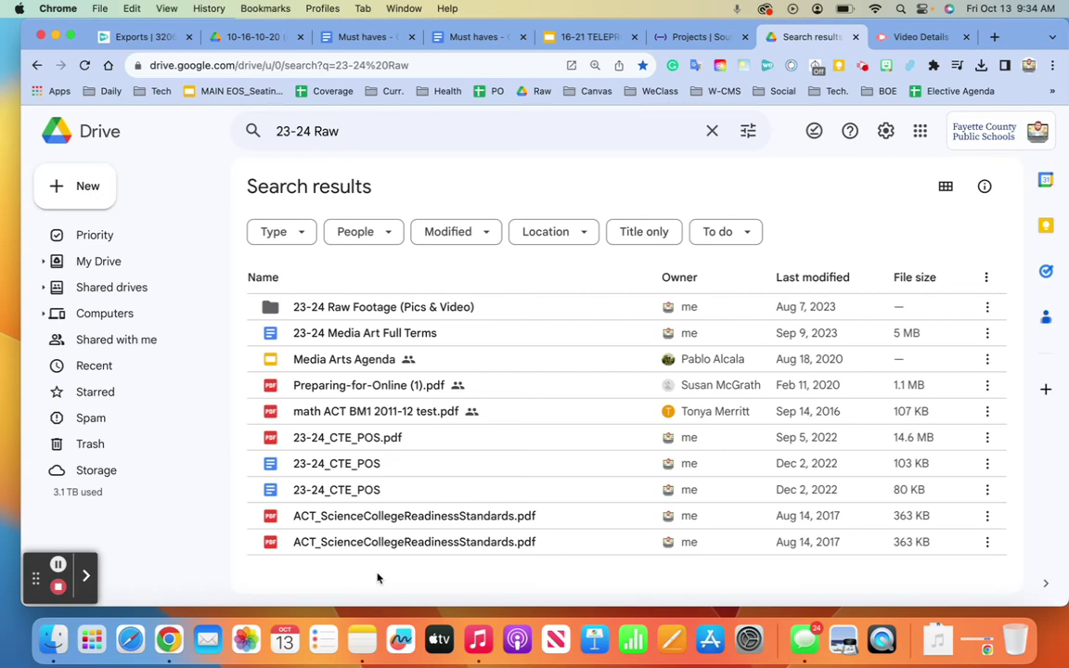
Look inside the 23-24 Raw Footage and 6th Grade Raw Footage folders, then back out to the search results
double_click(411, 308)
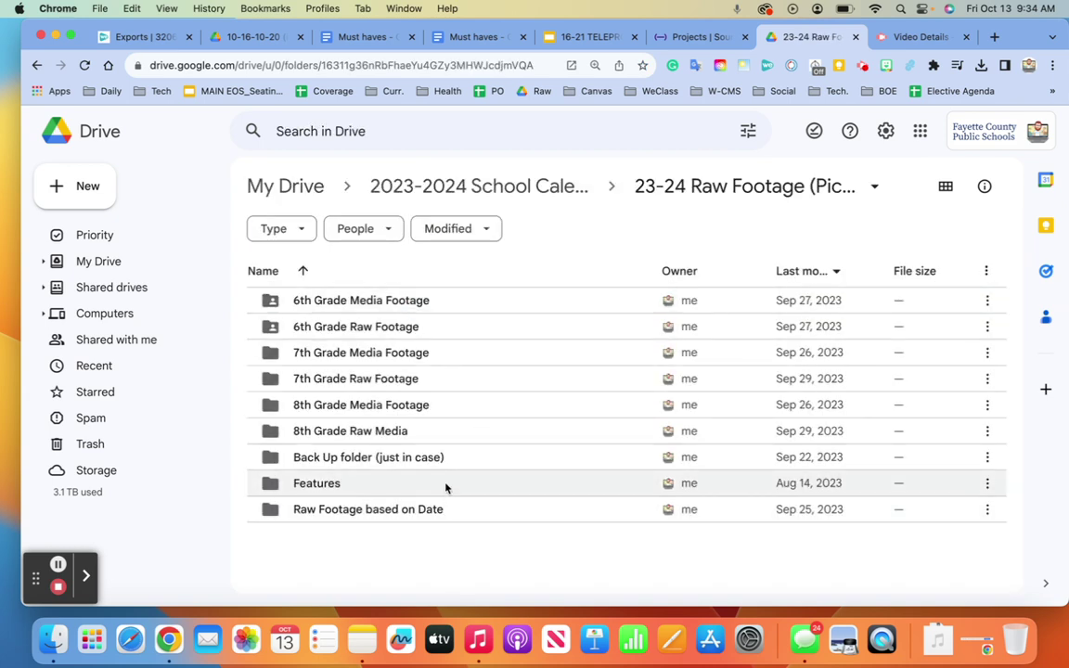
double_click(402, 328)
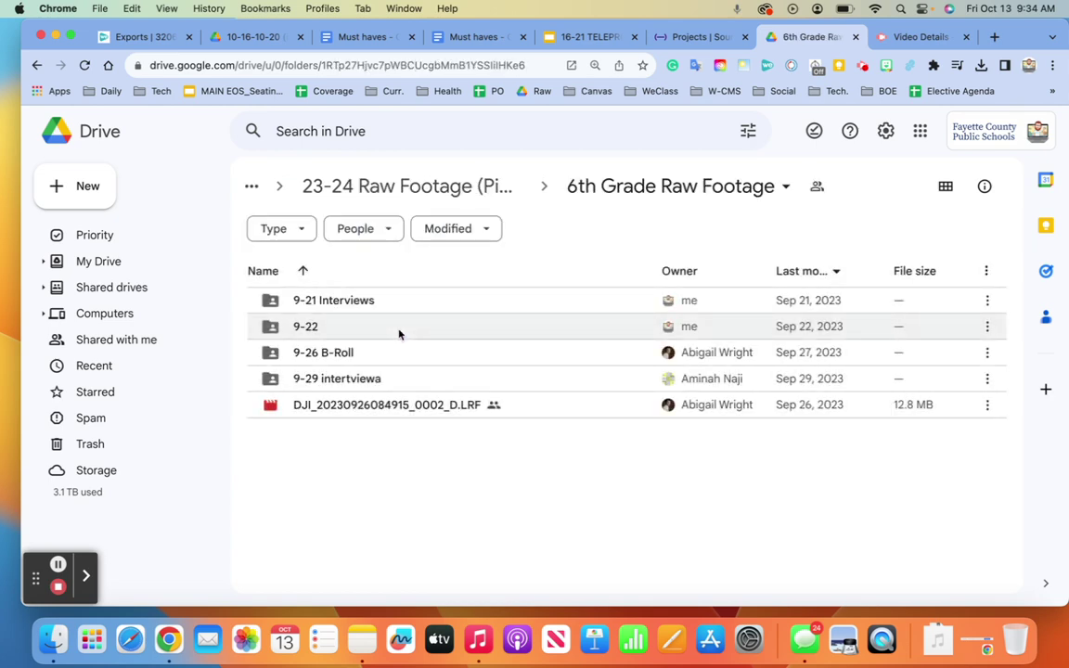
click(37, 65)
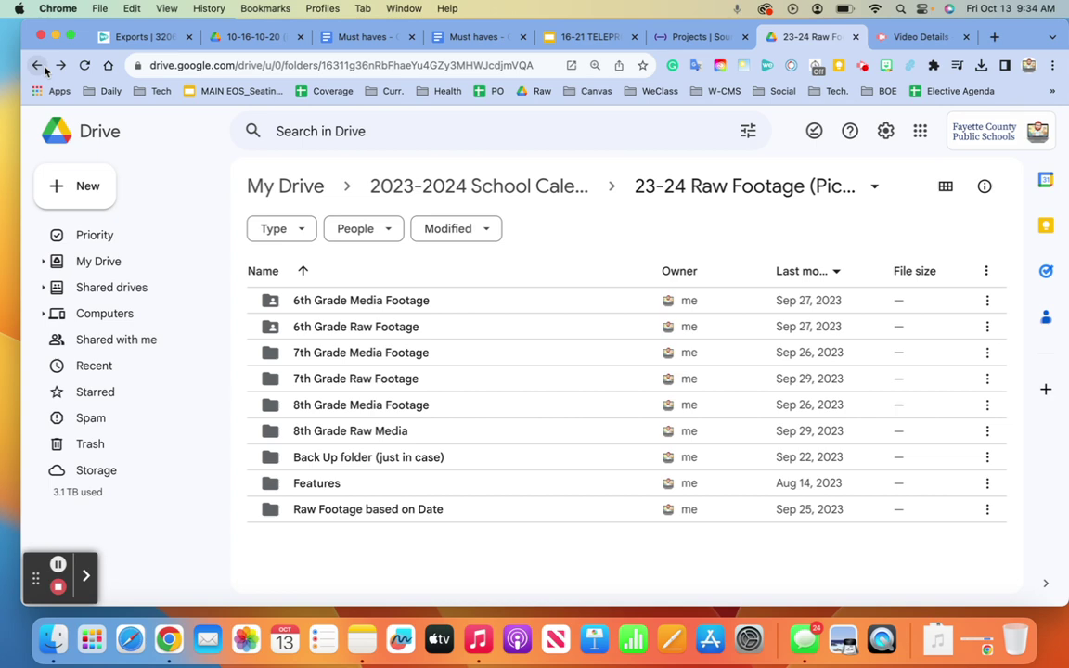
click(37, 65)
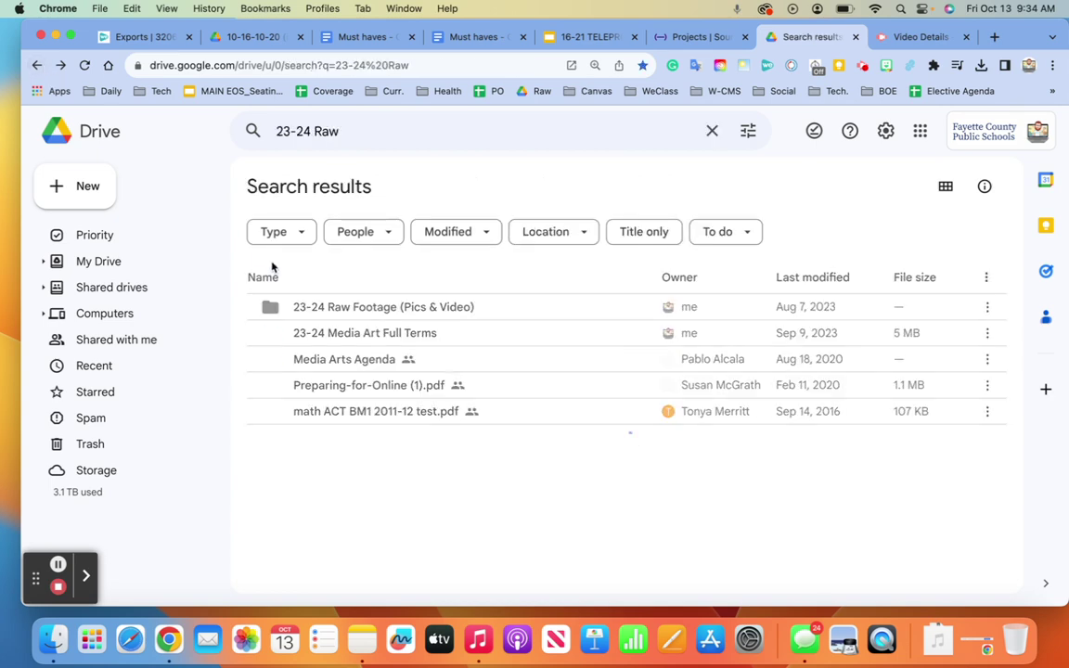
Change the Drive search to '23-24 YEARBOOK' and run it
click(348, 140)
key(BackSpace)
key(BackSpace)
key(BackSpace)
key(BackSpace)
key(BackSpace)
key(BackSpace)
key(BackSpace)
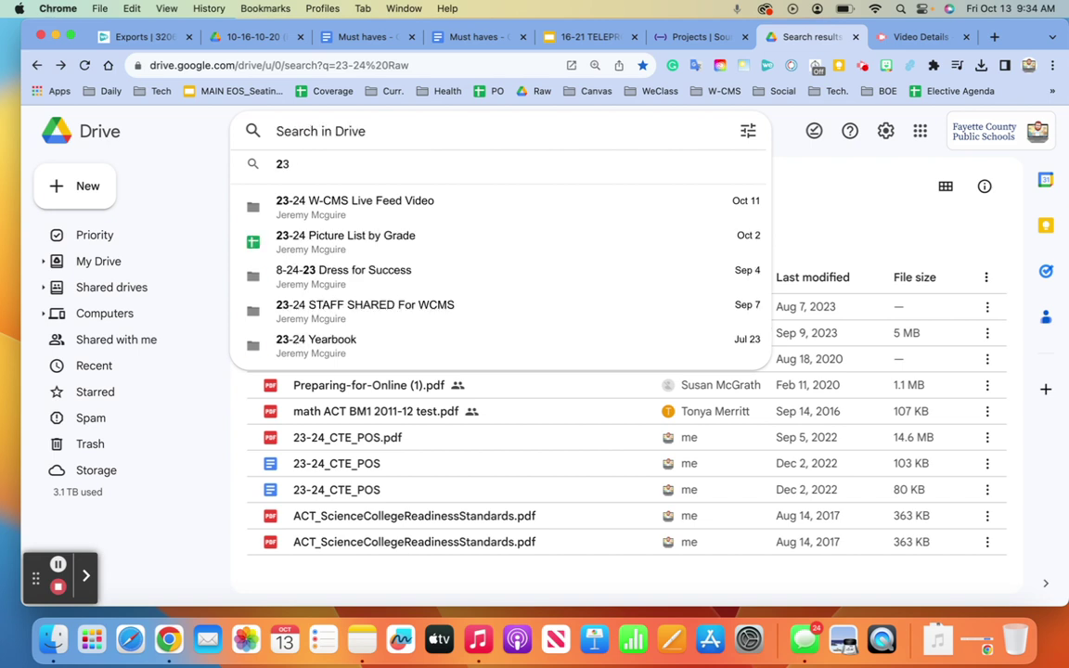
text(-24)
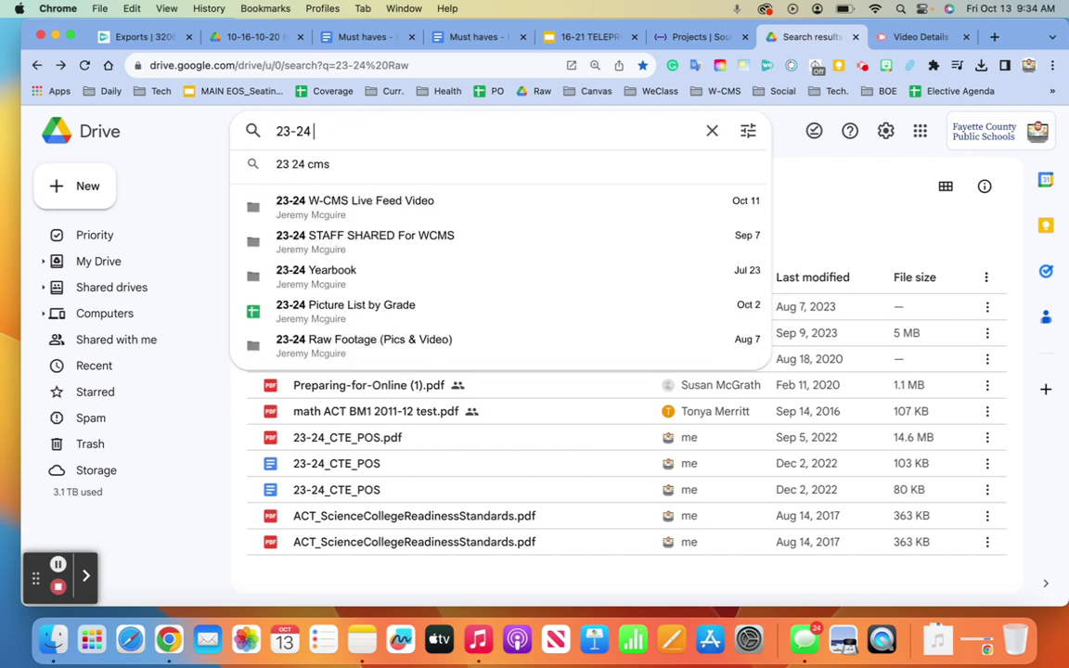
text( YEARBOOK)
key(Return)
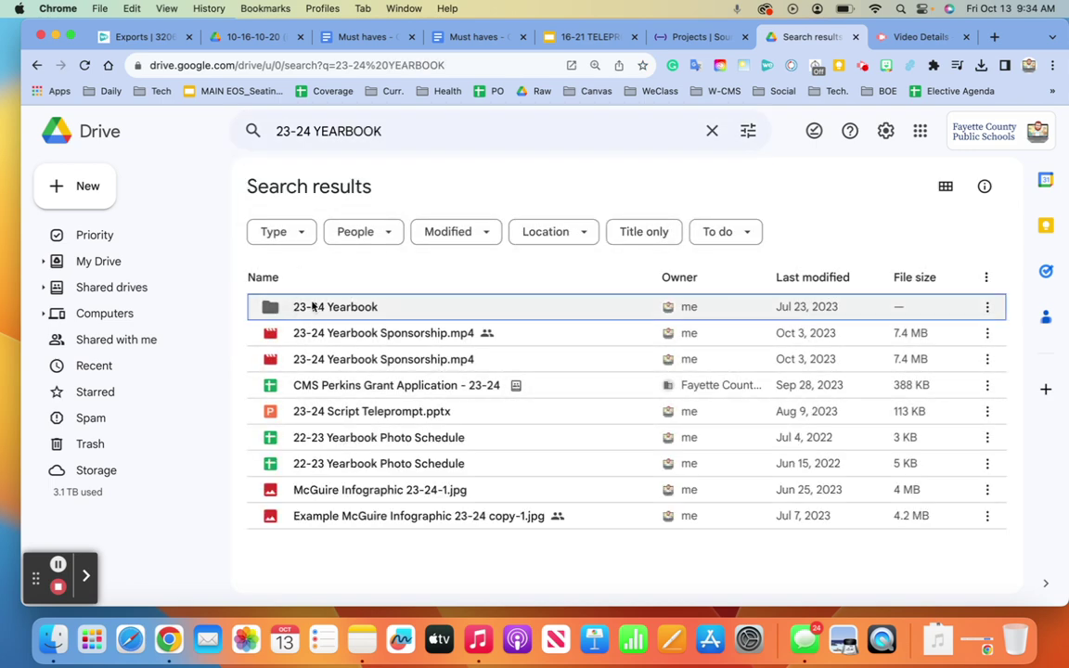
Open the 23-24 Yearbook folder and bookmark it on the bookmarks bar
click(325, 307)
double_click(325, 307)
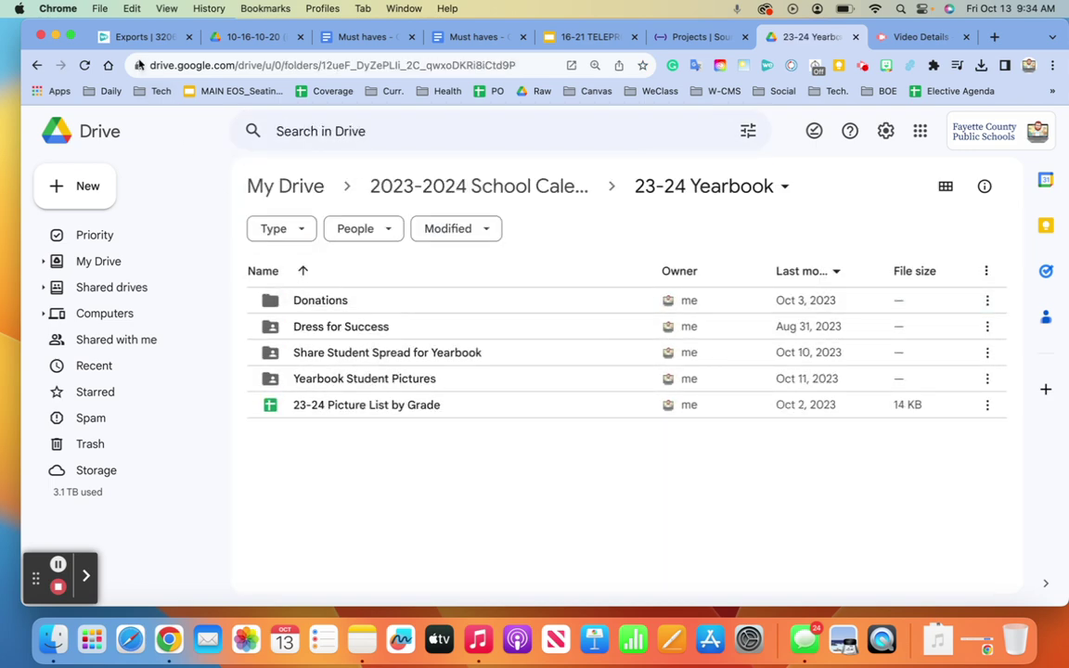
drag(137, 67, 109, 104)
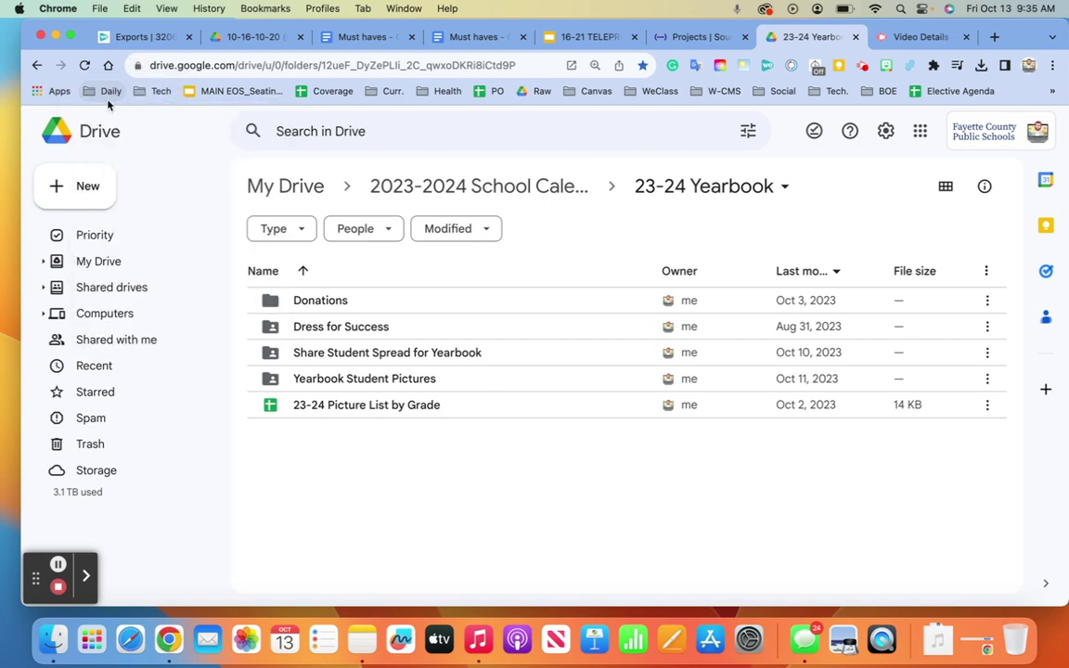
Open the Share Student Spread for Yearbook folder, switch it to grid view, and go back
double_click(345, 354)
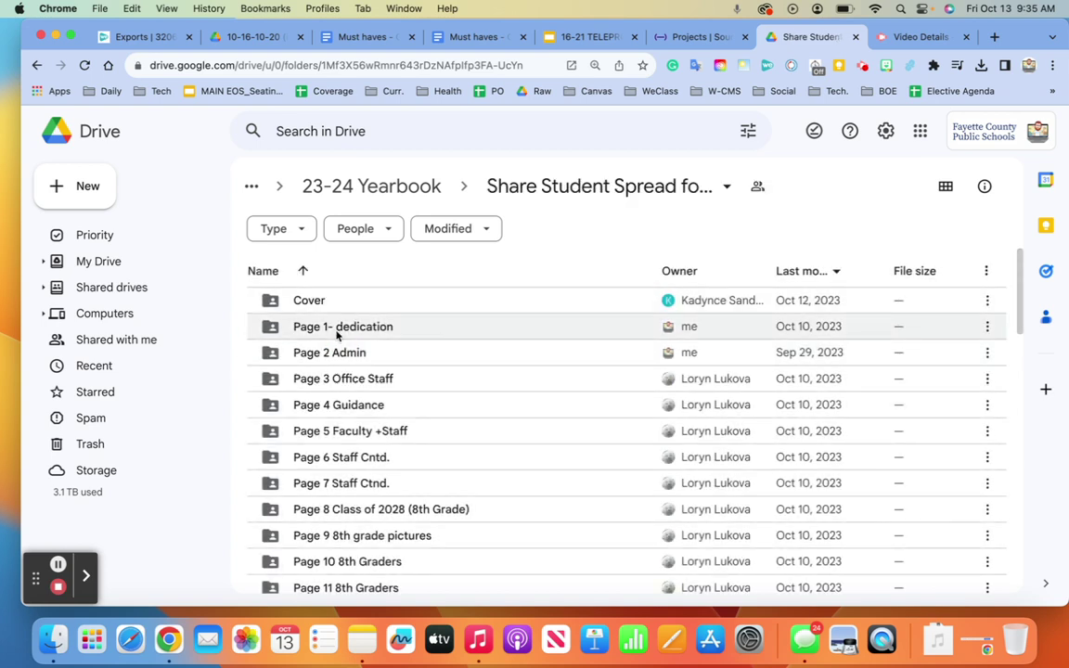
scroll(422, 366, down, 2)
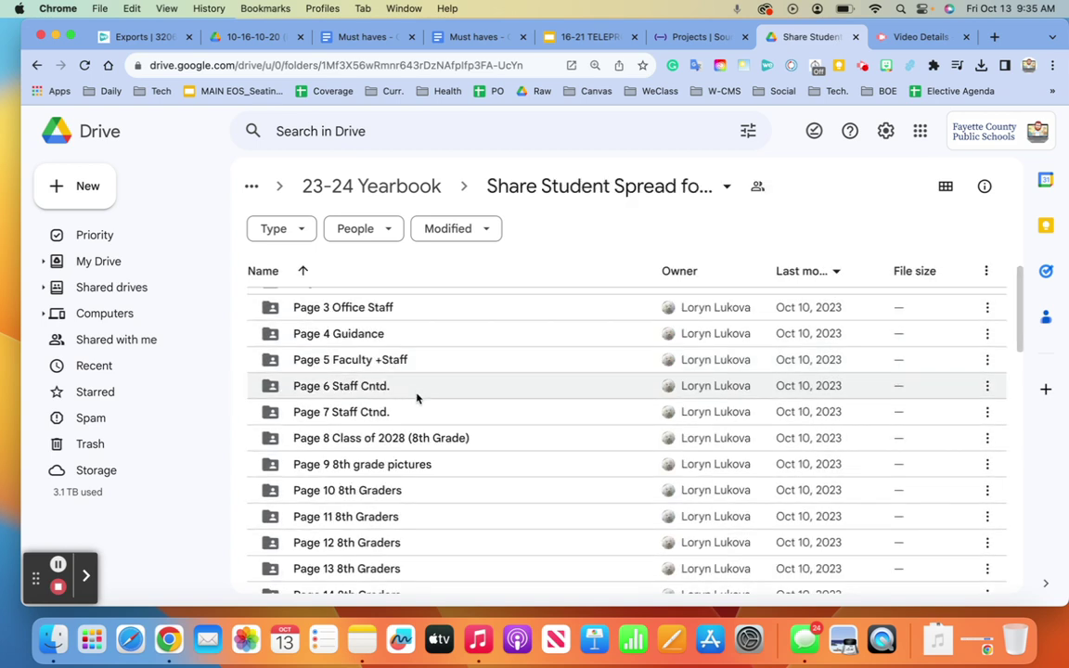
click(945, 185)
scroll(686, 362, down, 1)
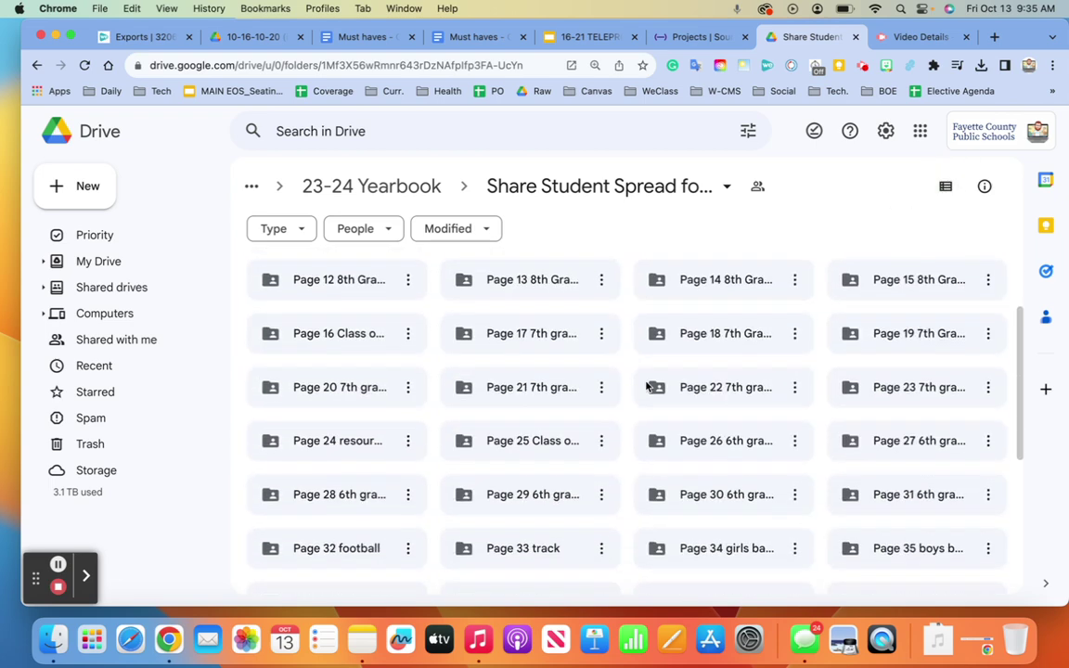
scroll(646, 386, down, 5)
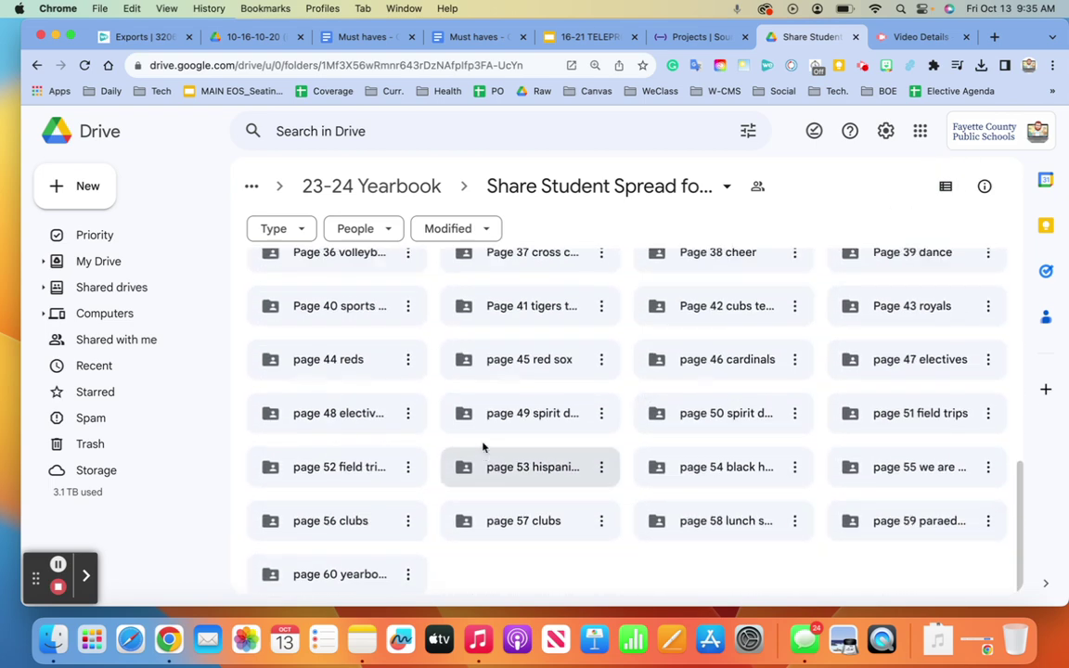
scroll(482, 447, up, 10)
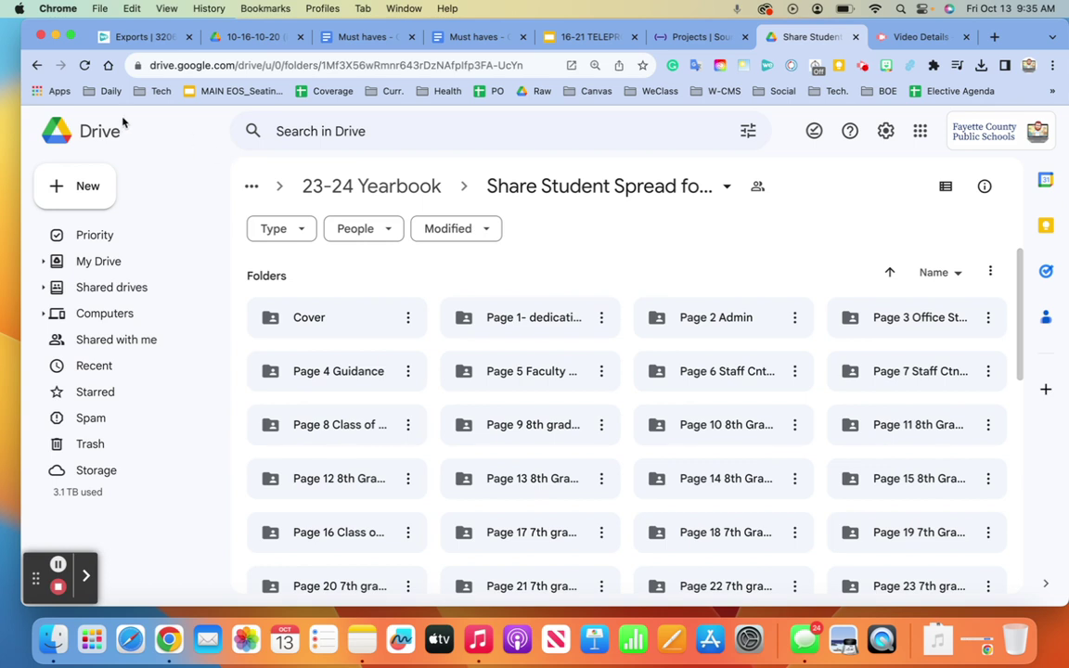
click(37, 65)
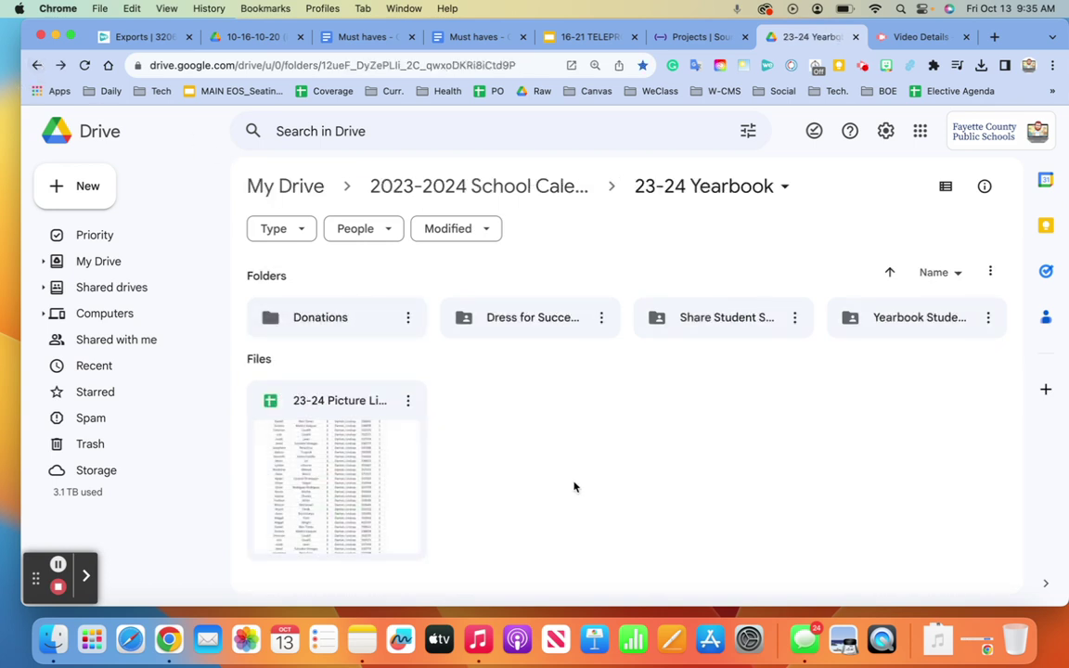
Look into the Dress for Success and Share Student Spread folders, returning to 23-24 Yearbook each time
double_click(560, 329)
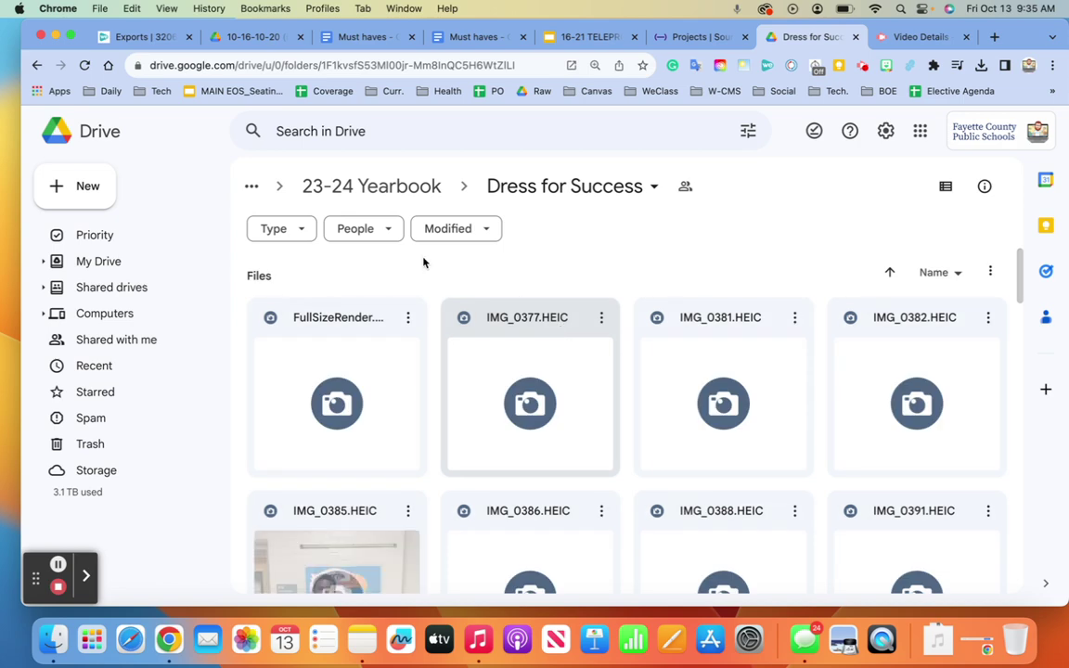
click(38, 65)
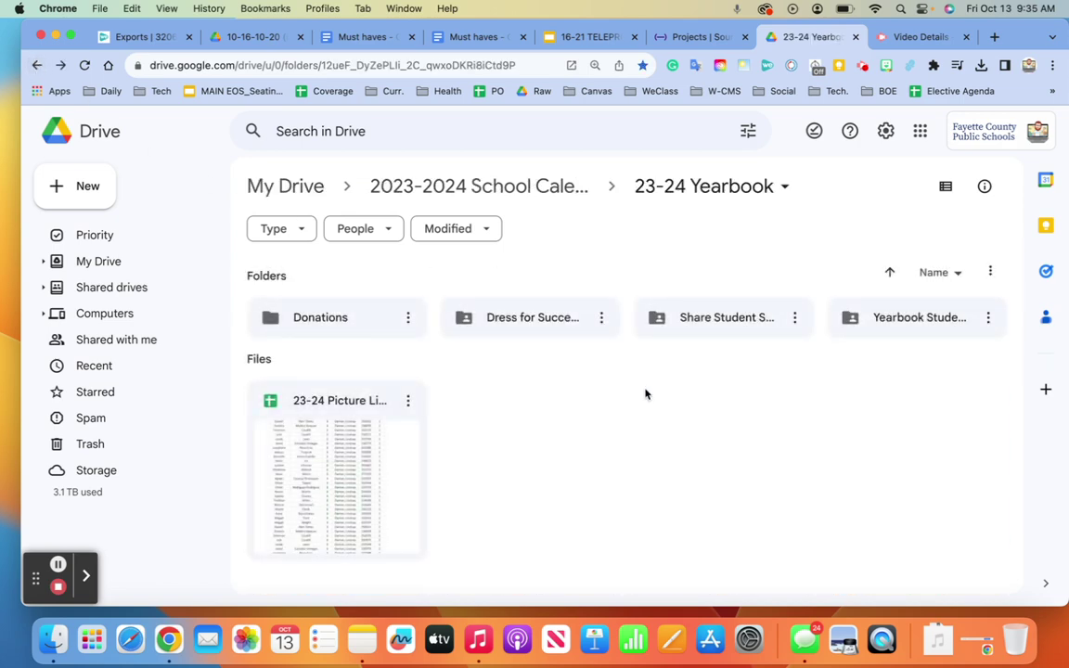
click(730, 330)
double_click(730, 330)
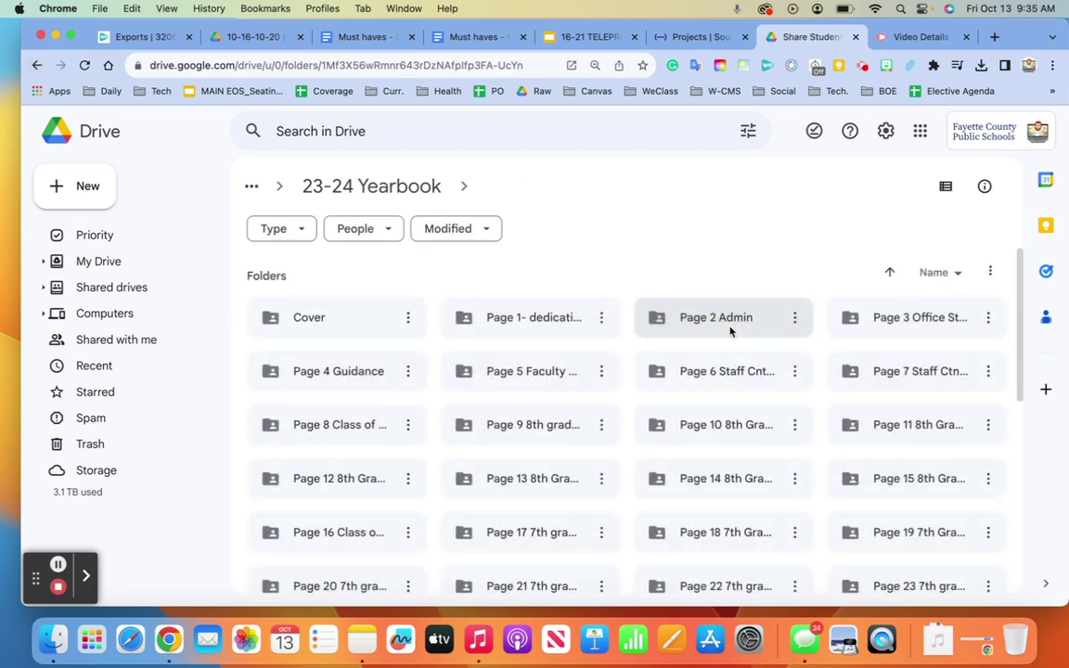
click(37, 67)
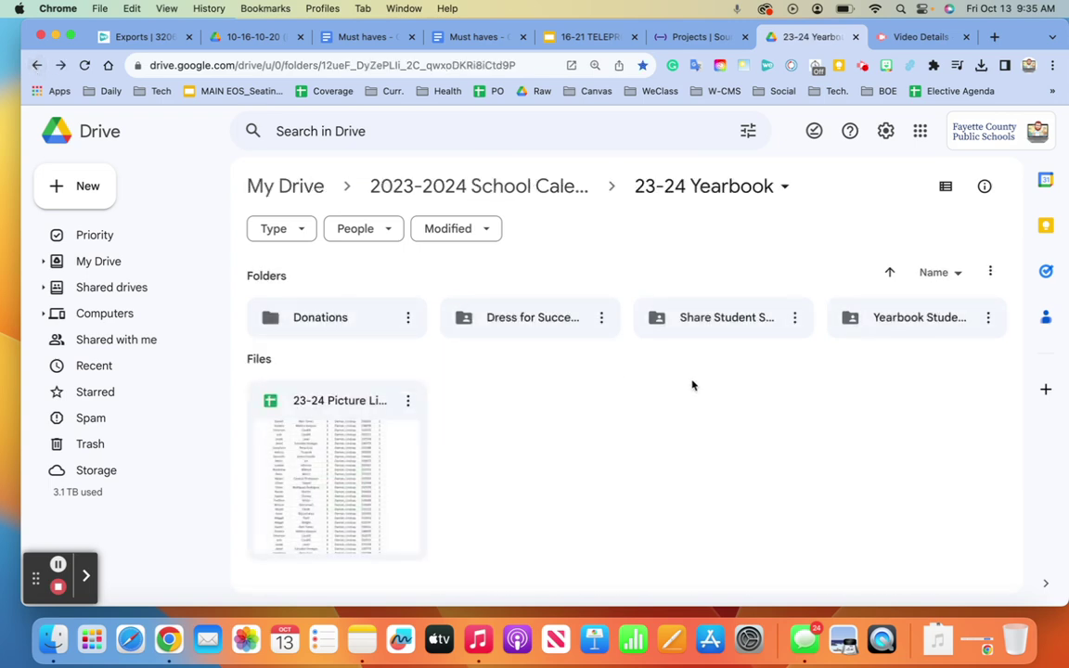
Rename the Share Student Spread for Yearbook folder to 'Spread for Yearbook'
right_click(729, 328)
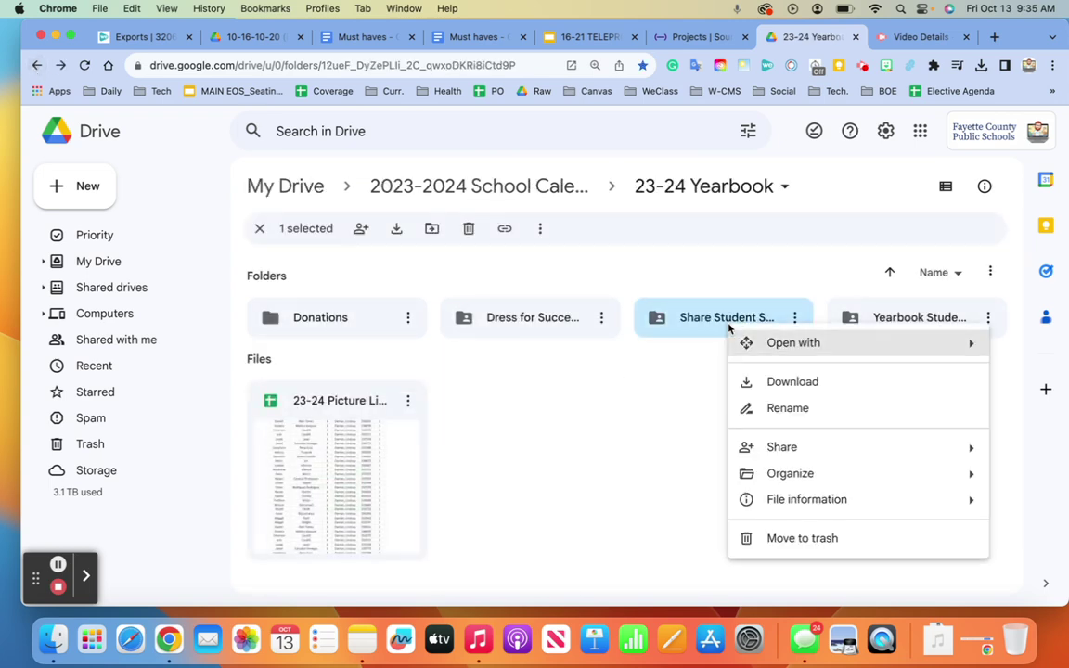
click(787, 408)
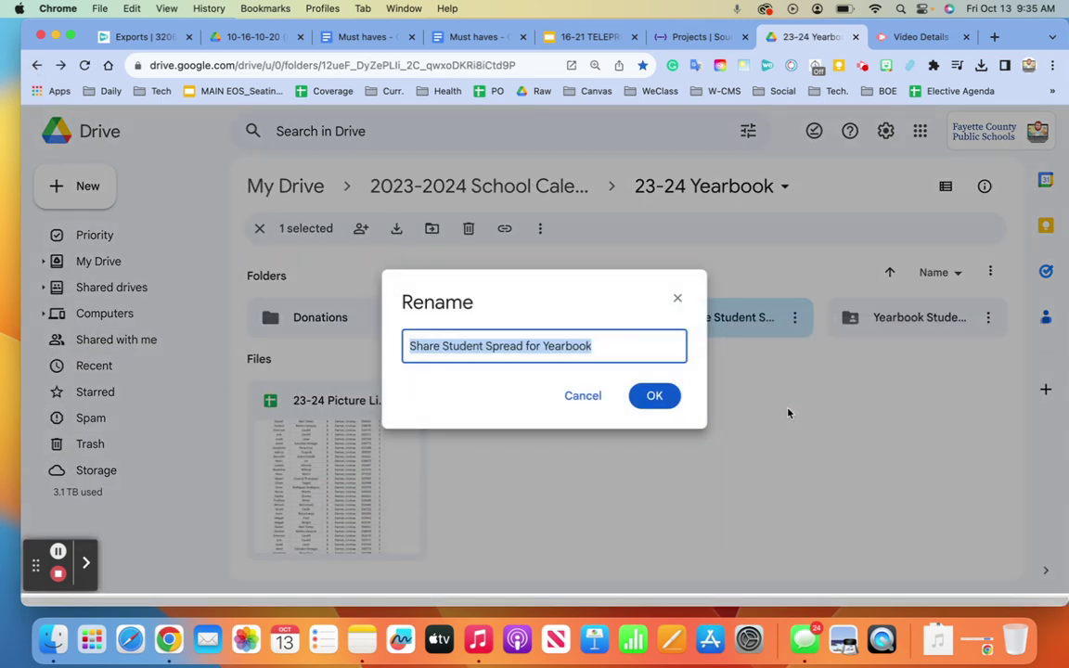
key(BackSpace)
text(Y)
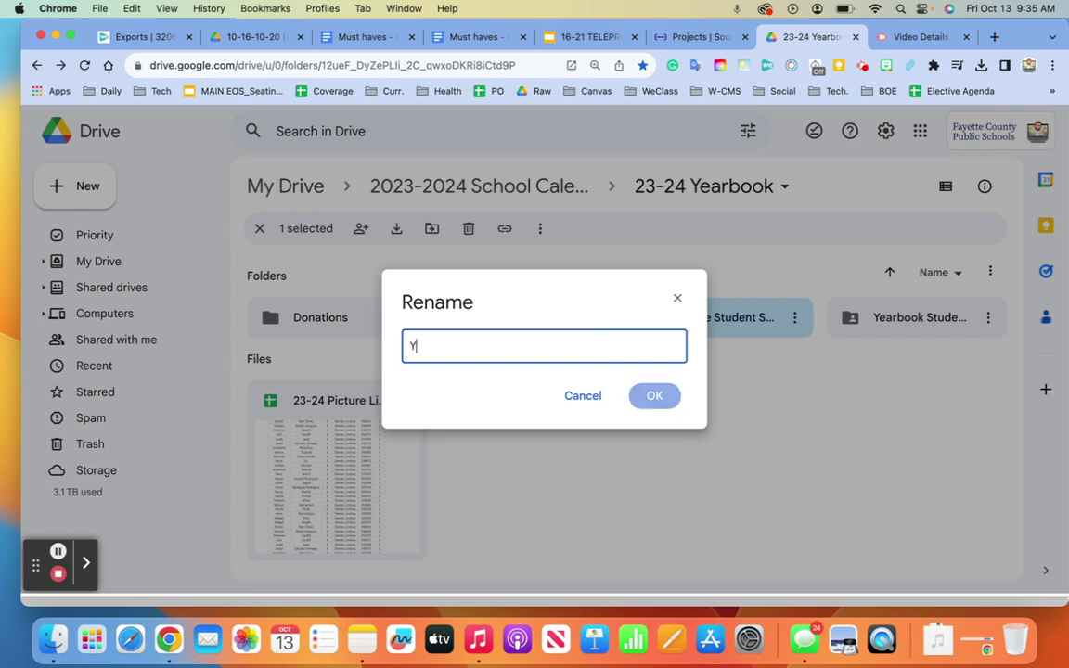
text(EARB)
key(BackSpace)
text(S)
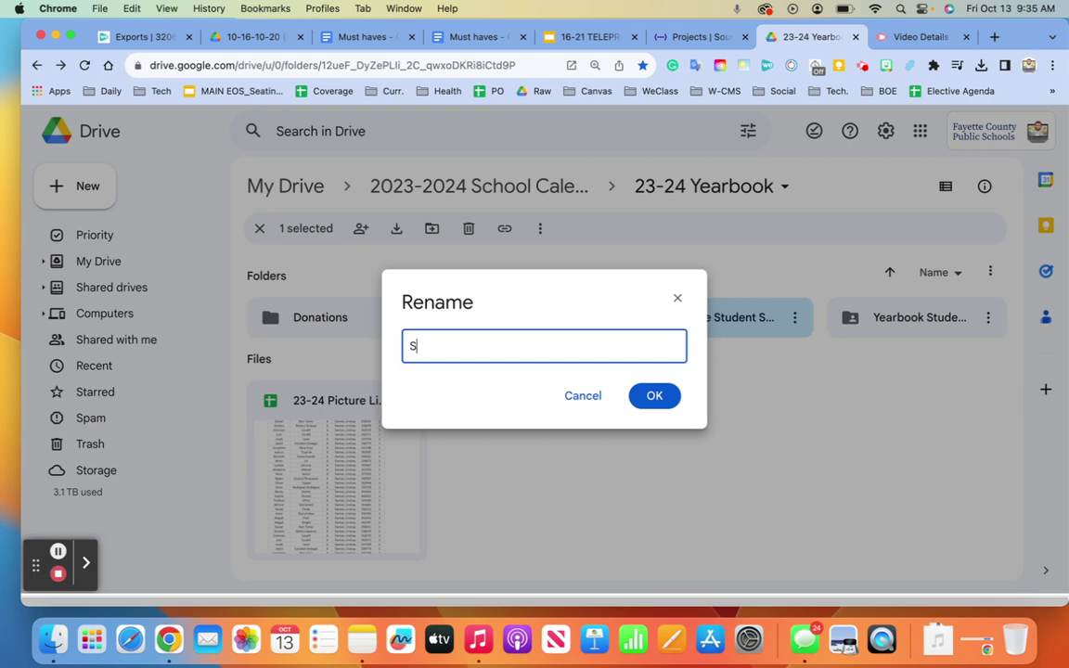
text(-read for yearbook)
key(Return)
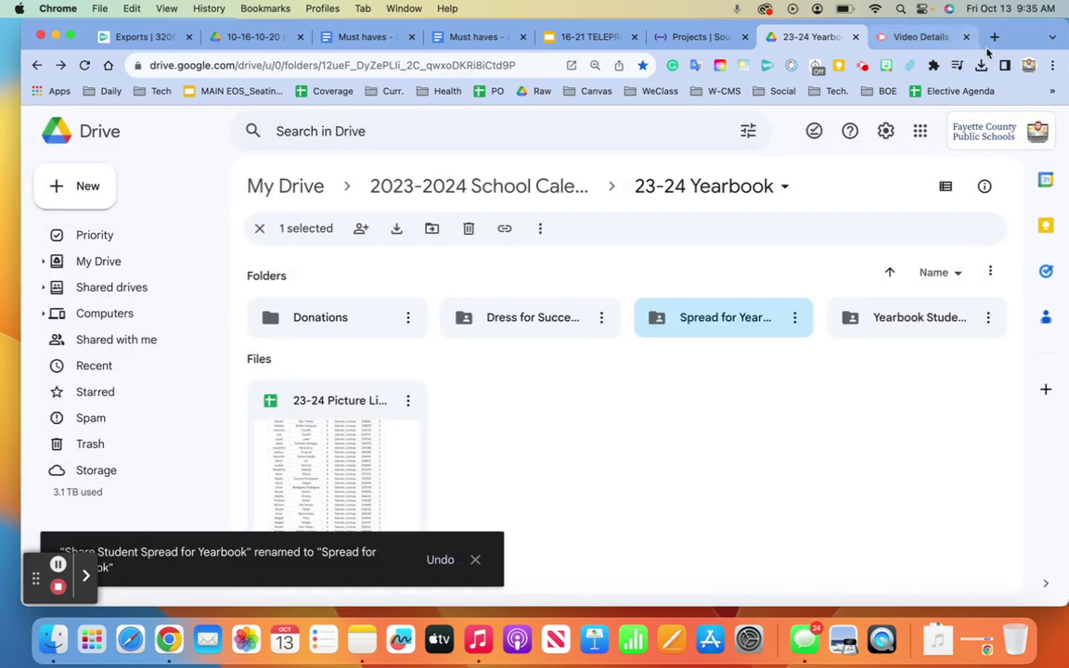
Open studio.balfour.com in a new browser tab
click(994, 36)
text(studio.balfour.com)
key(Return)
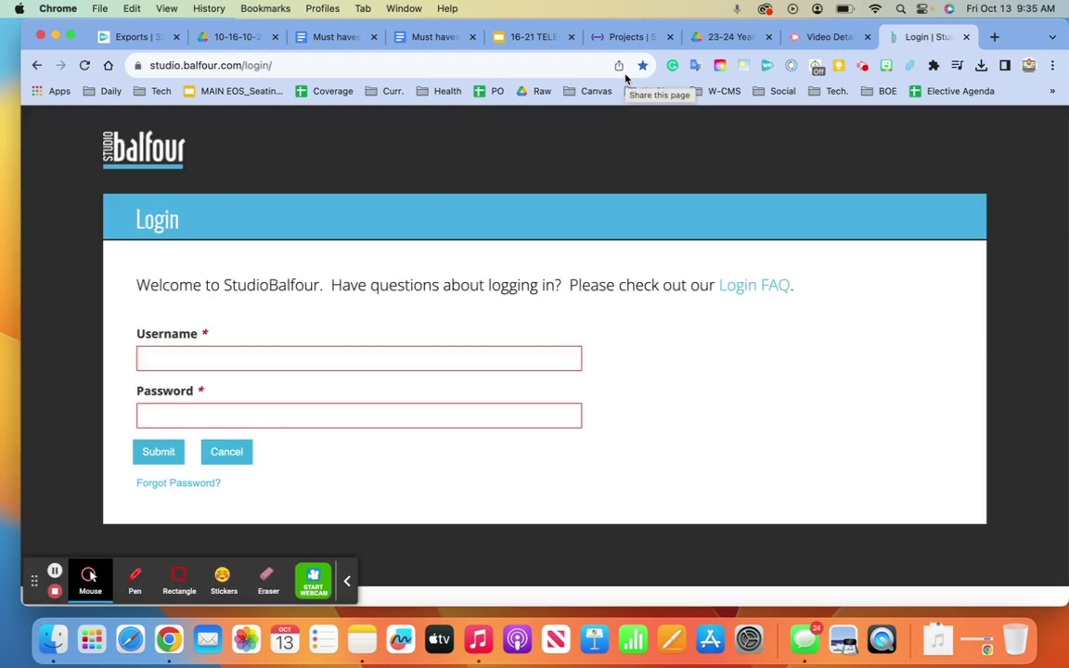
Submit the StudioBalfour login, launch Encore, and choose Skip Settings Setup
click(178, 452)
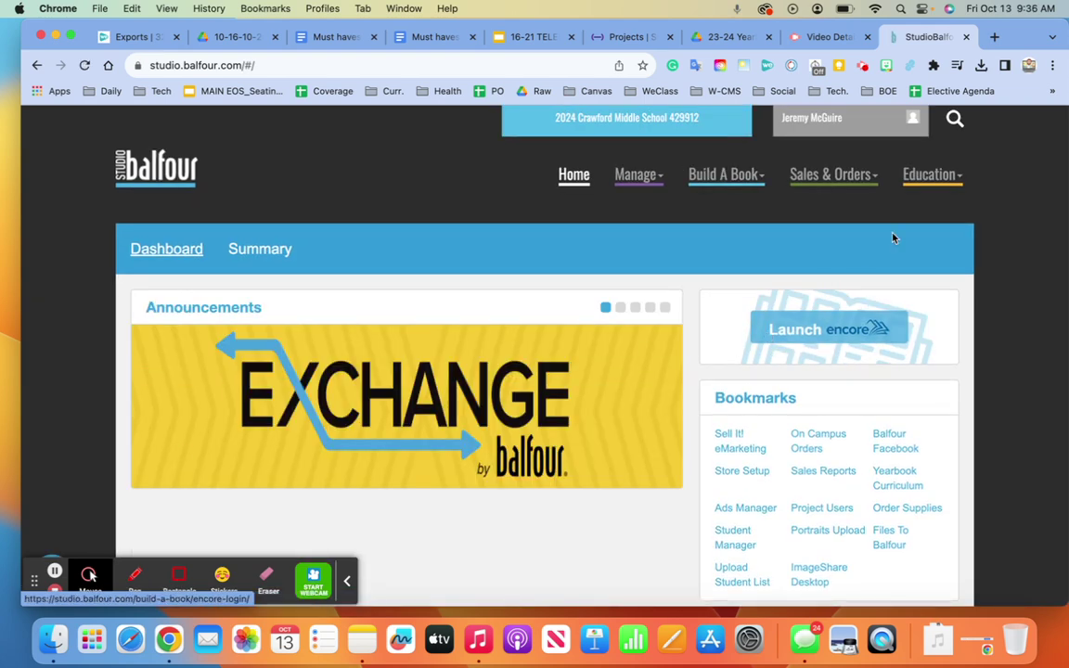
click(833, 331)
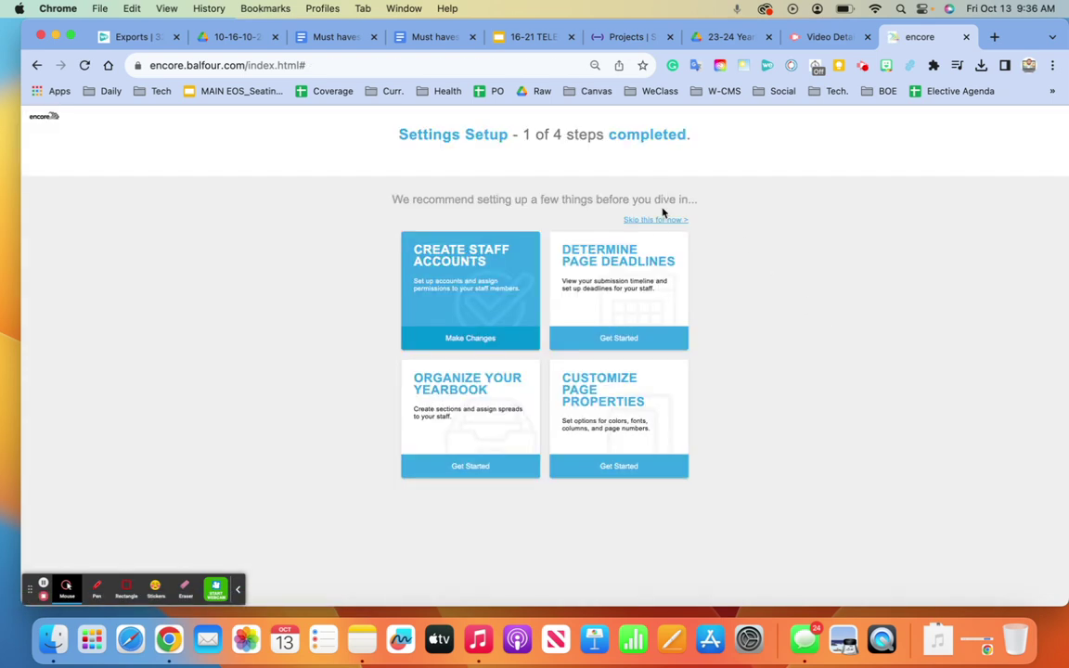
click(650, 220)
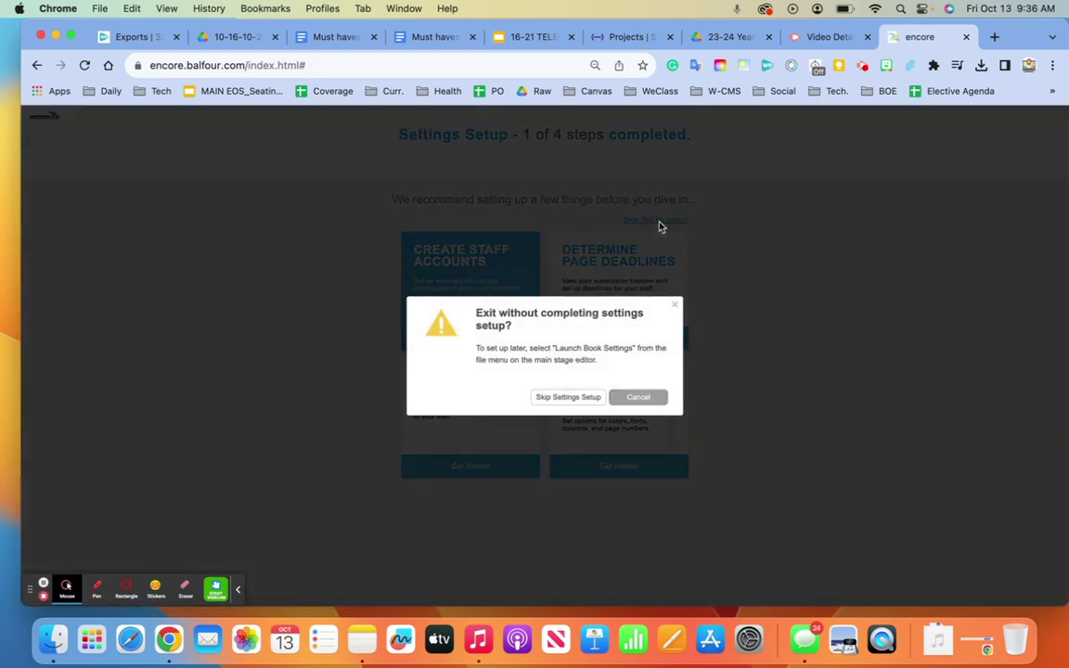
click(565, 397)
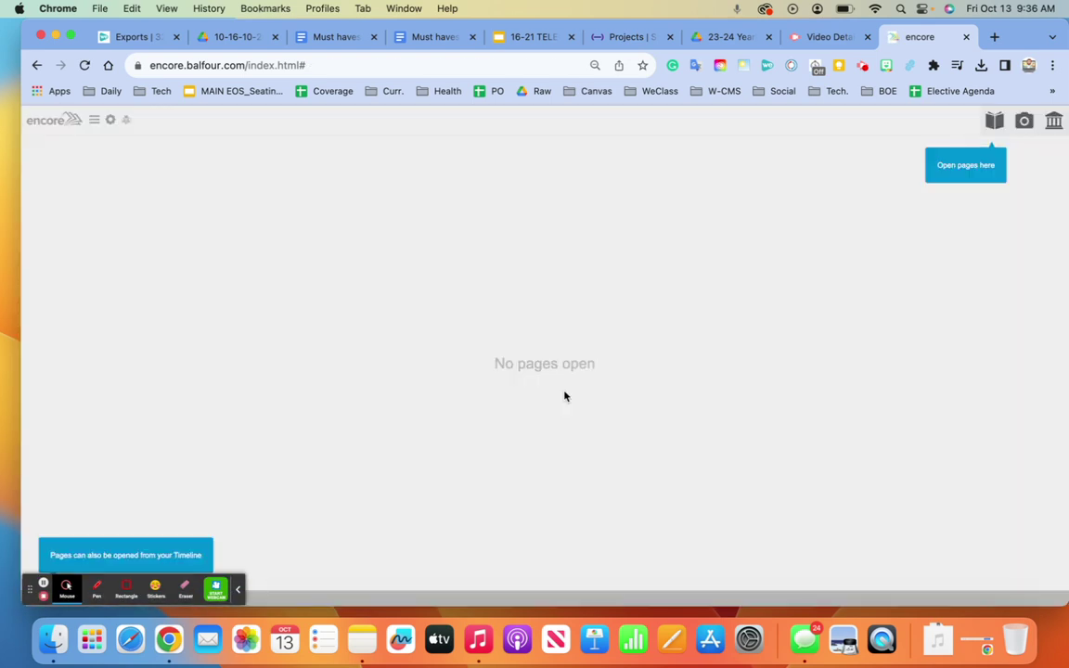
Open the Pages overview at 90% zoom and select spreads 2-3 through 14-15
click(994, 119)
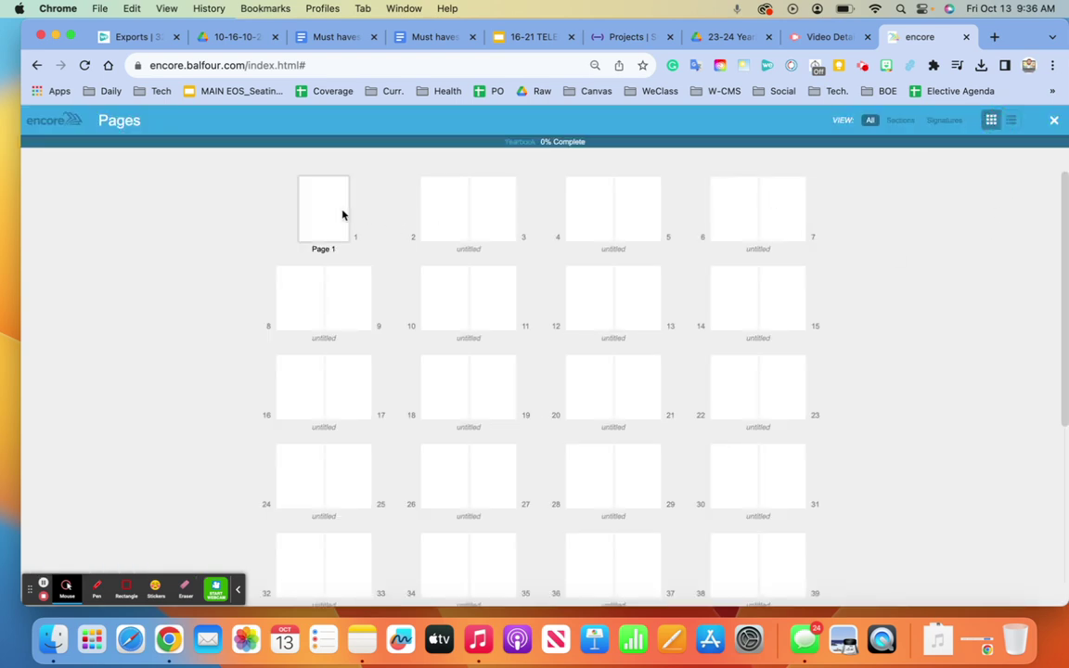
key(super+equal)
key(super+equal)
key(super+equal)
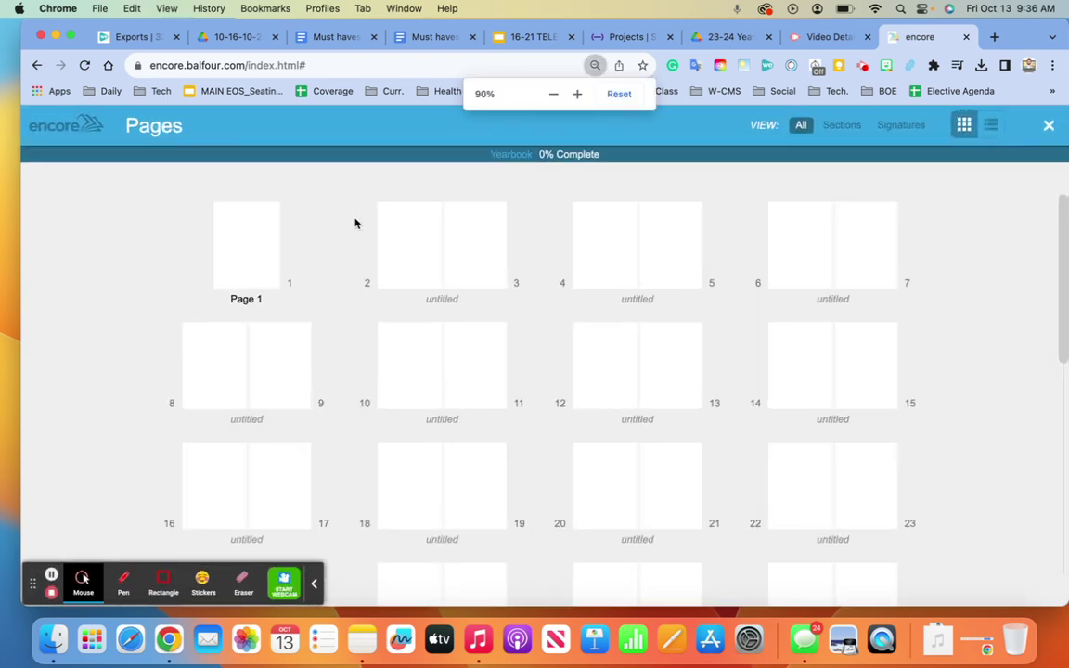
click(409, 255)
click(629, 248)
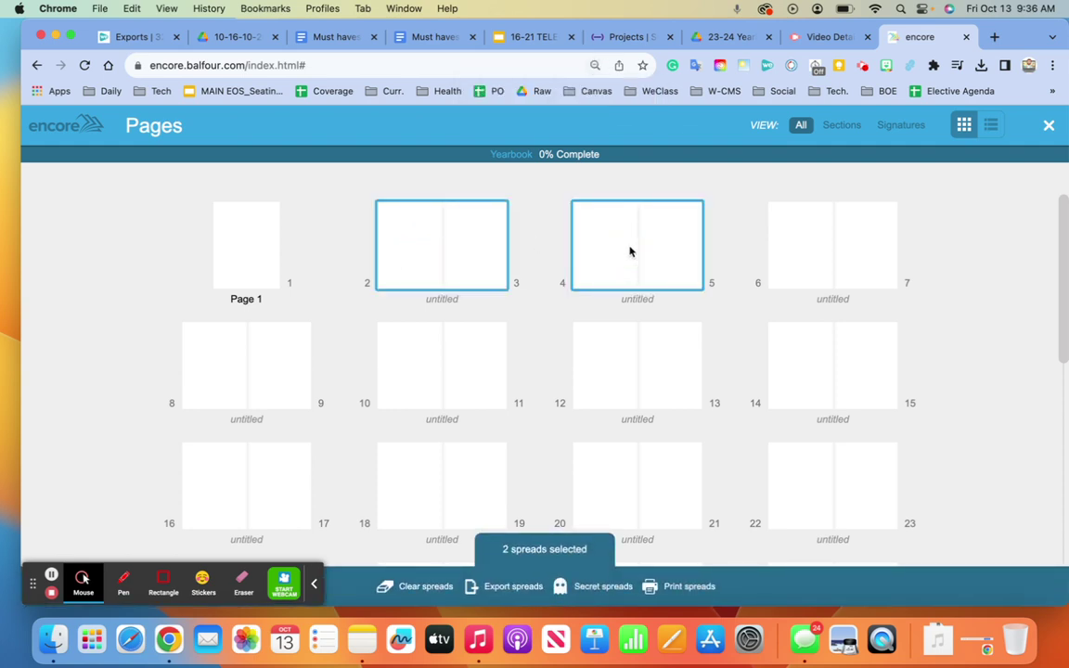
click(840, 239)
click(264, 369)
click(443, 369)
click(628, 365)
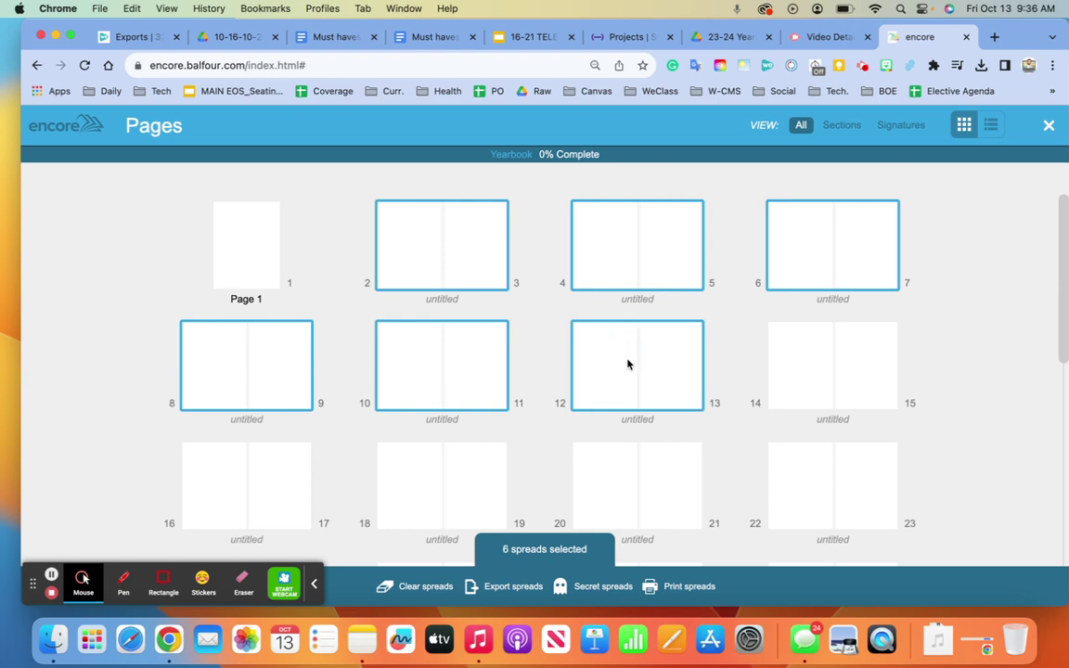
click(798, 352)
scroll(556, 316, down, 3)
scroll(529, 278, up, 3)
Deselect spreads 2-3 through 14-15 and go back to the 23-24 Yearbook Drive tab
click(419, 224)
click(665, 241)
click(847, 259)
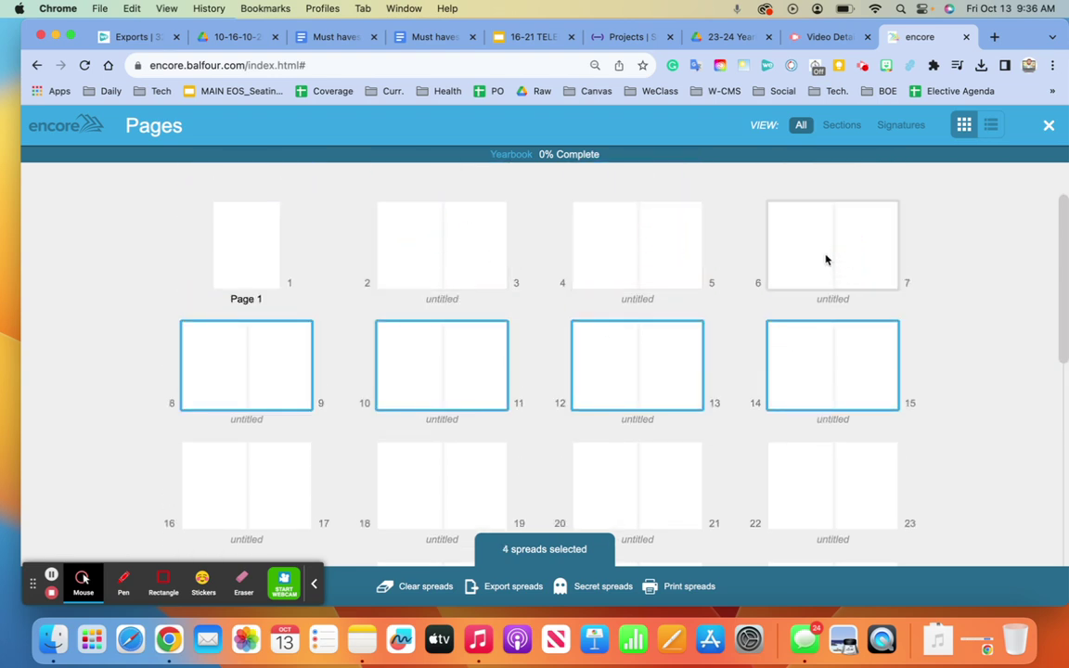
click(264, 349)
click(484, 386)
click(659, 393)
click(837, 372)
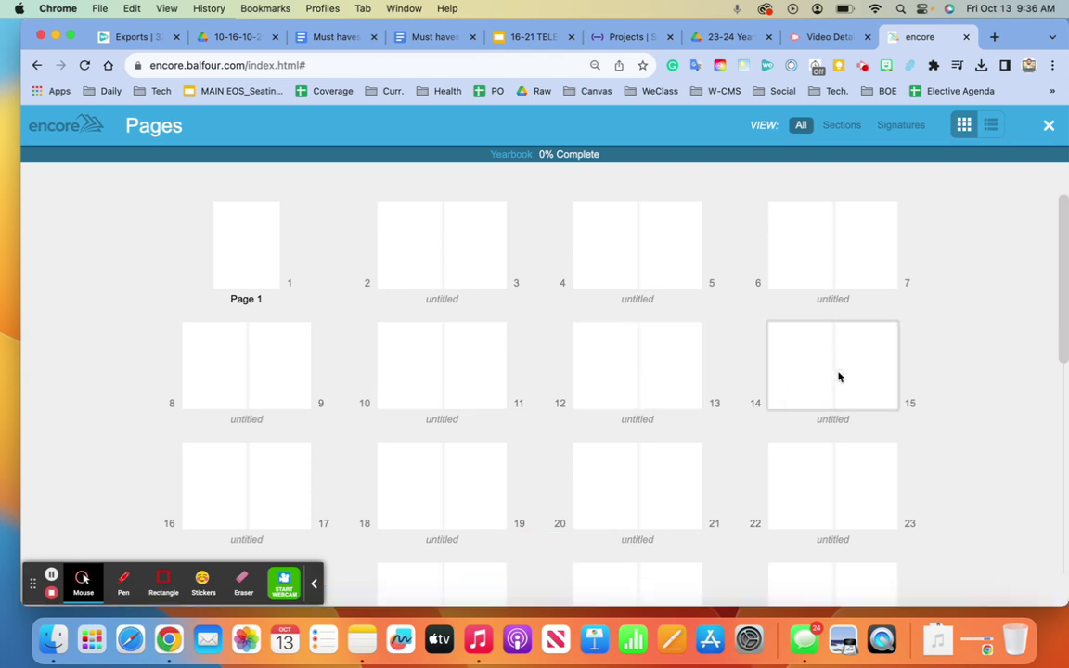
click(728, 37)
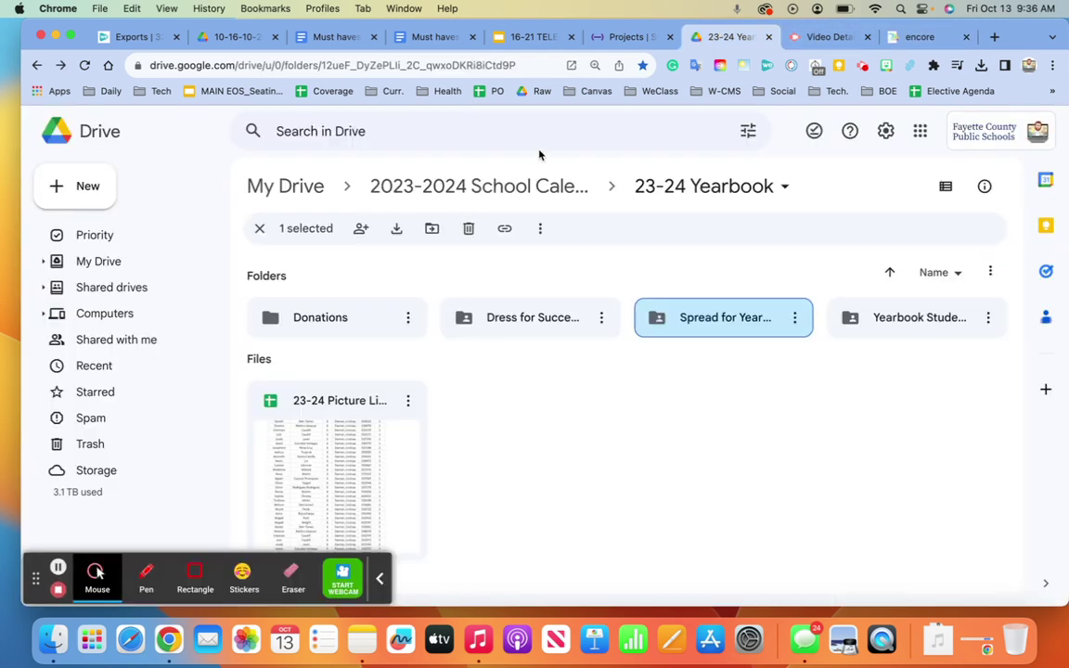
Close the 16-21 TELEPROMPT slides and Soundtrap browser tabs
click(566, 37)
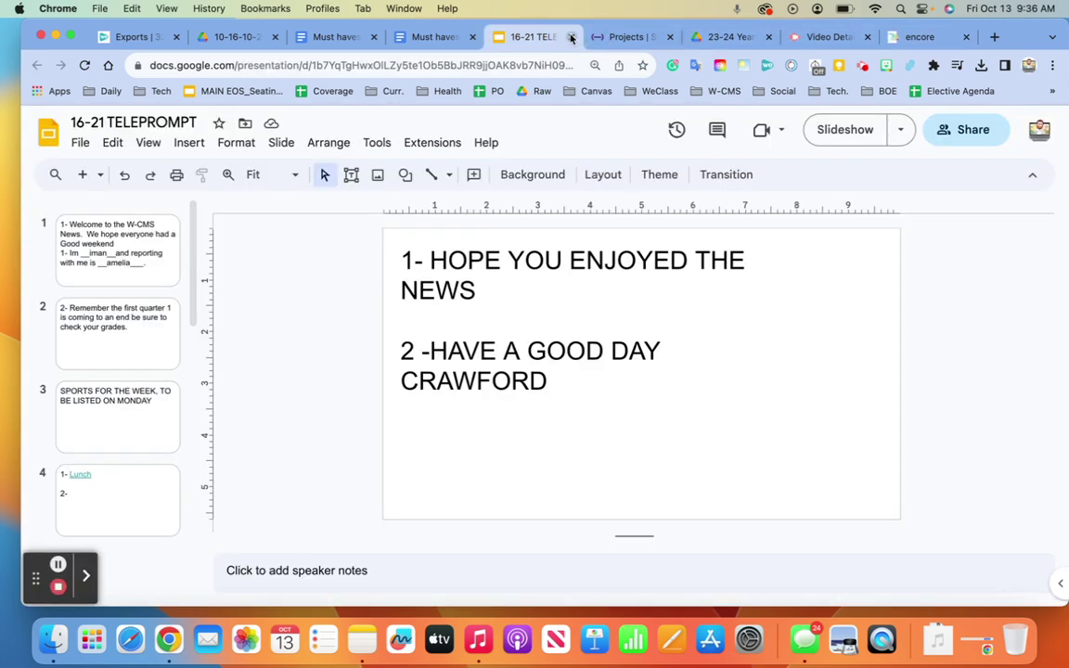
click(571, 37)
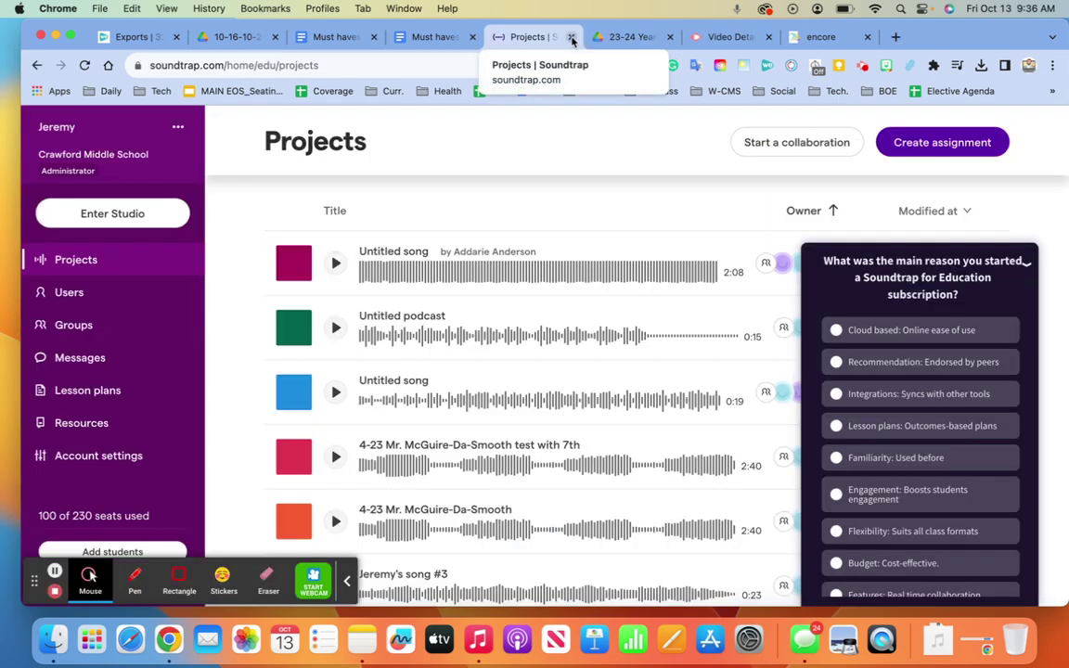
click(570, 37)
Rename the Spread for Yearbook folder to 'Spreads for Yearbook' and return to Encore
double_click(718, 317)
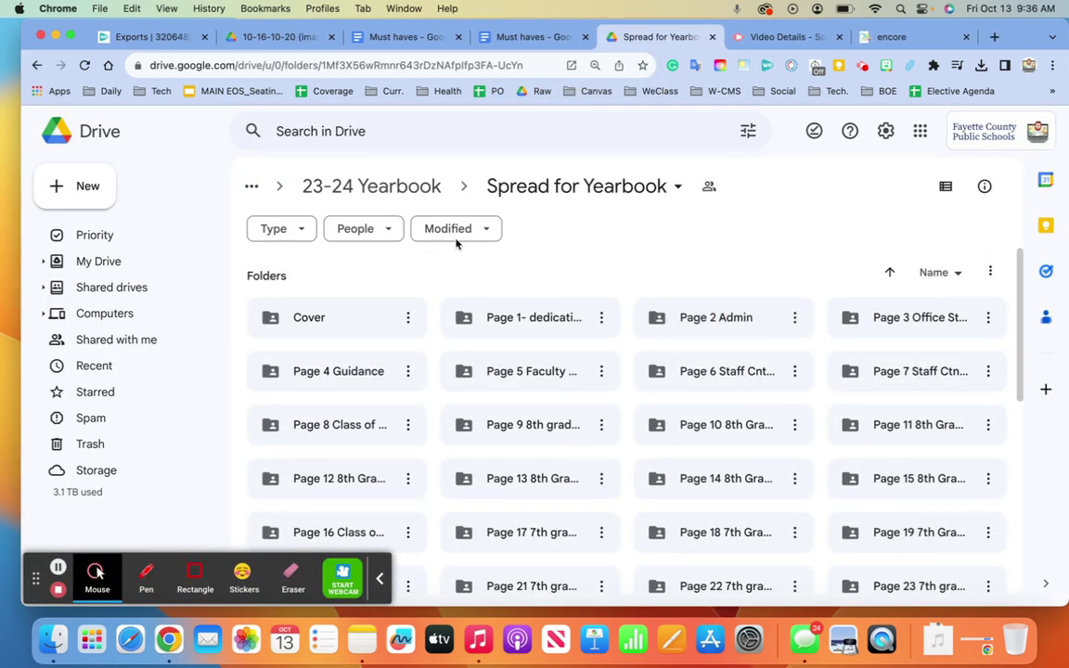
click(545, 188)
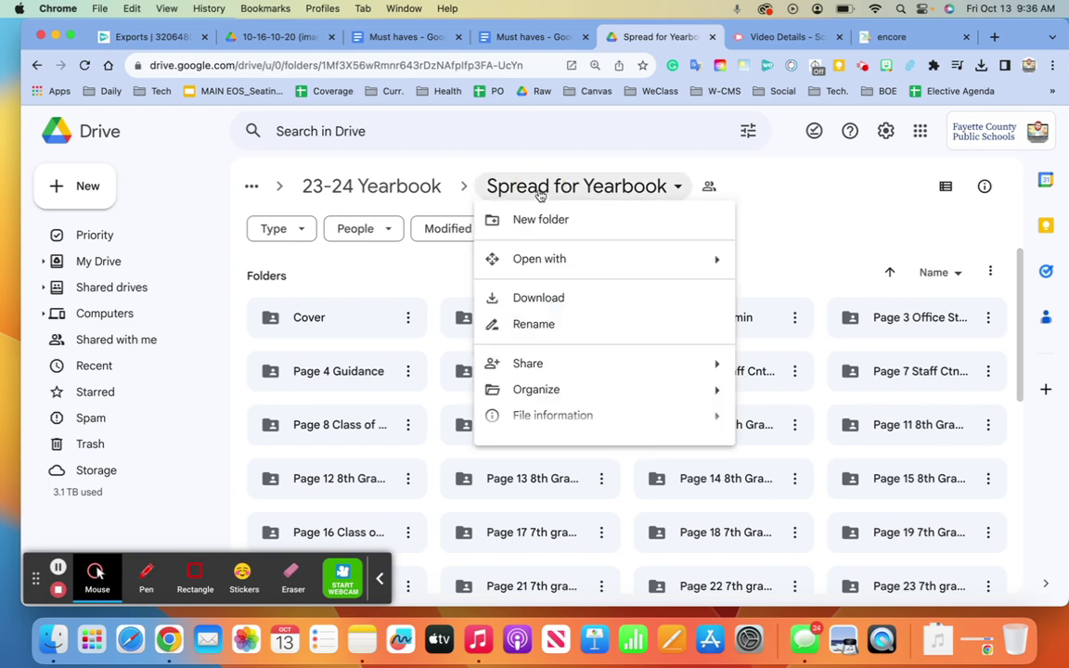
click(547, 328)
key(Left)
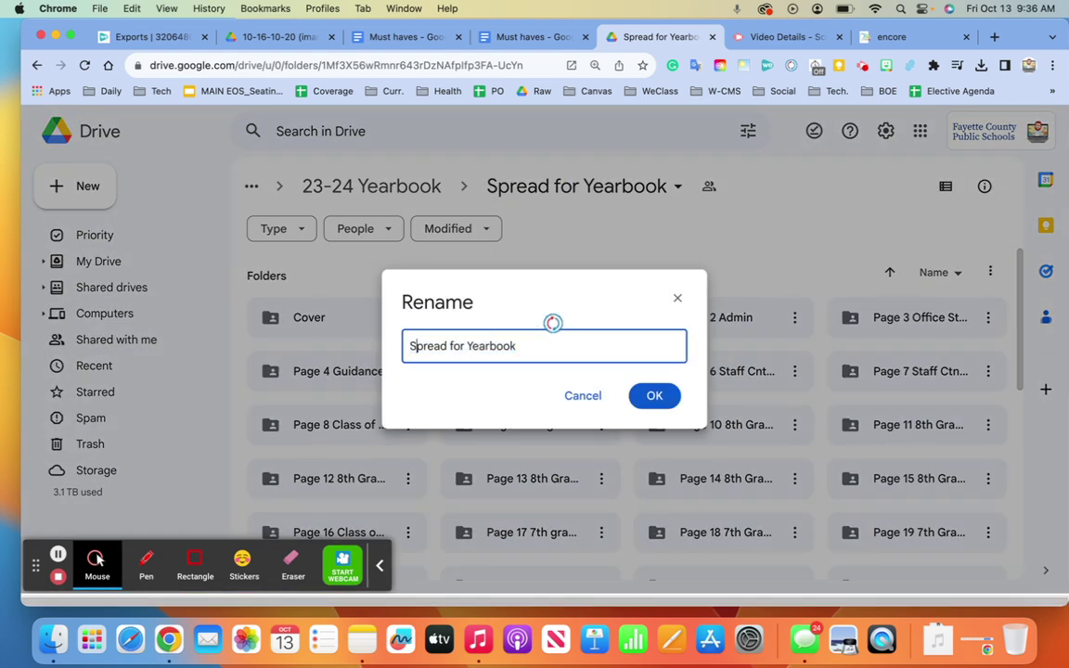
text(s)
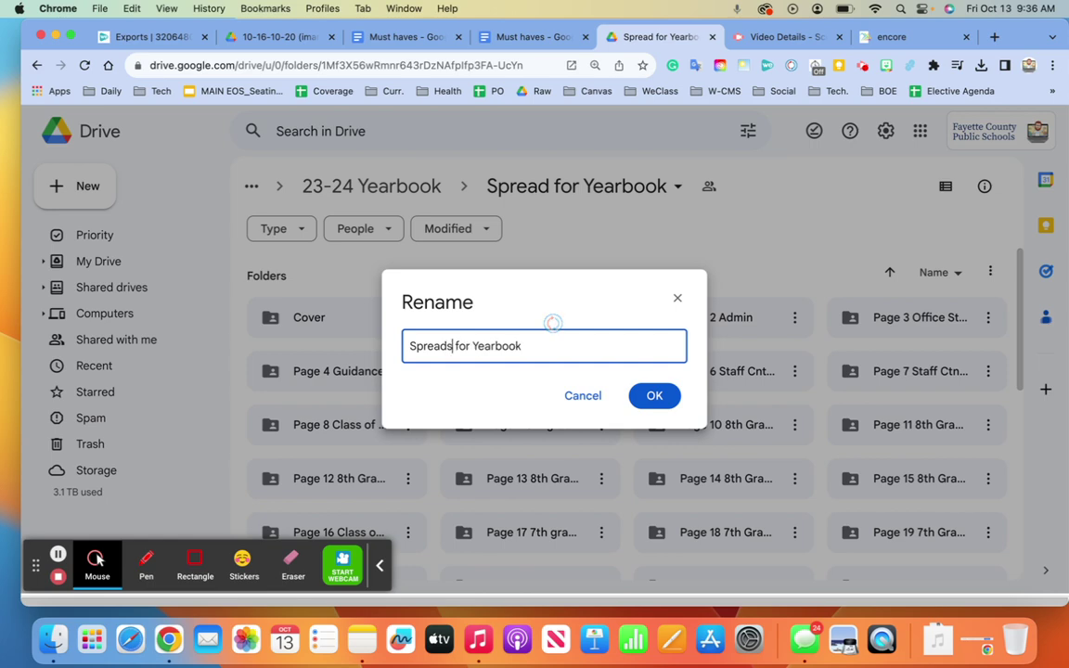
click(647, 394)
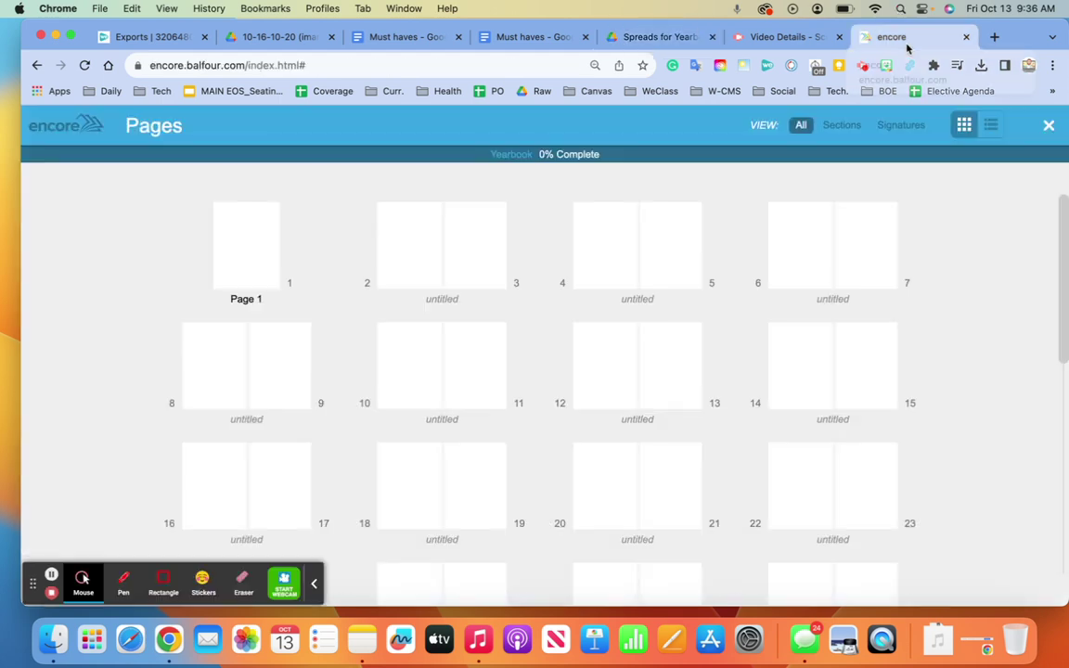
click(895, 39)
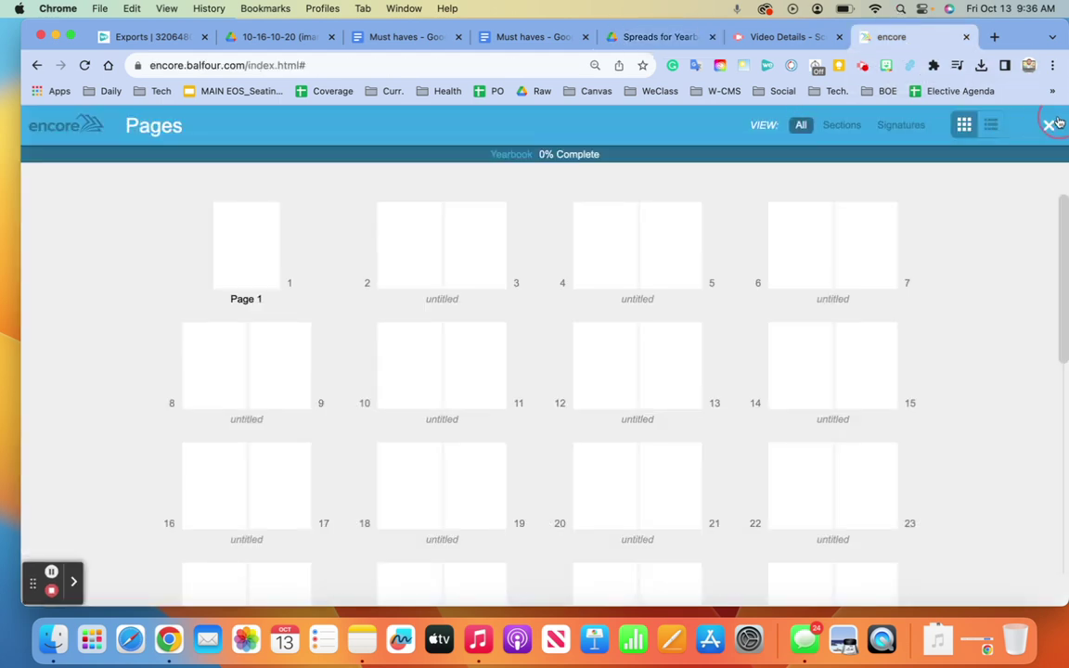
Switch Encore from Pages to Photos and view each collection, 6th Red Sox through 6th Cardinals
click(996, 128)
click(1009, 126)
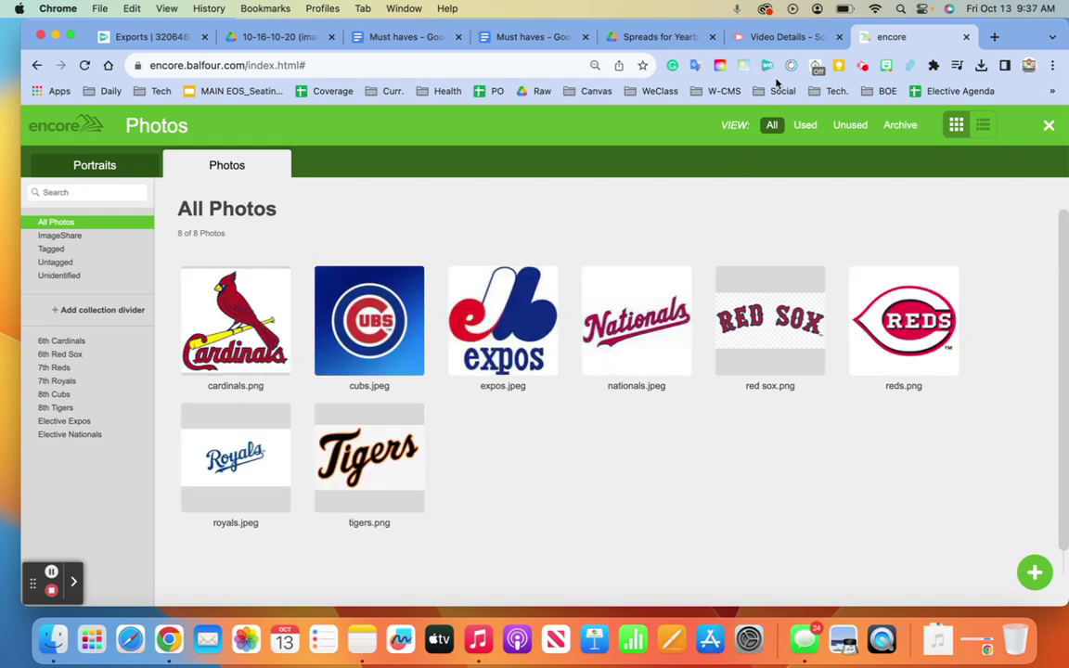
click(74, 354)
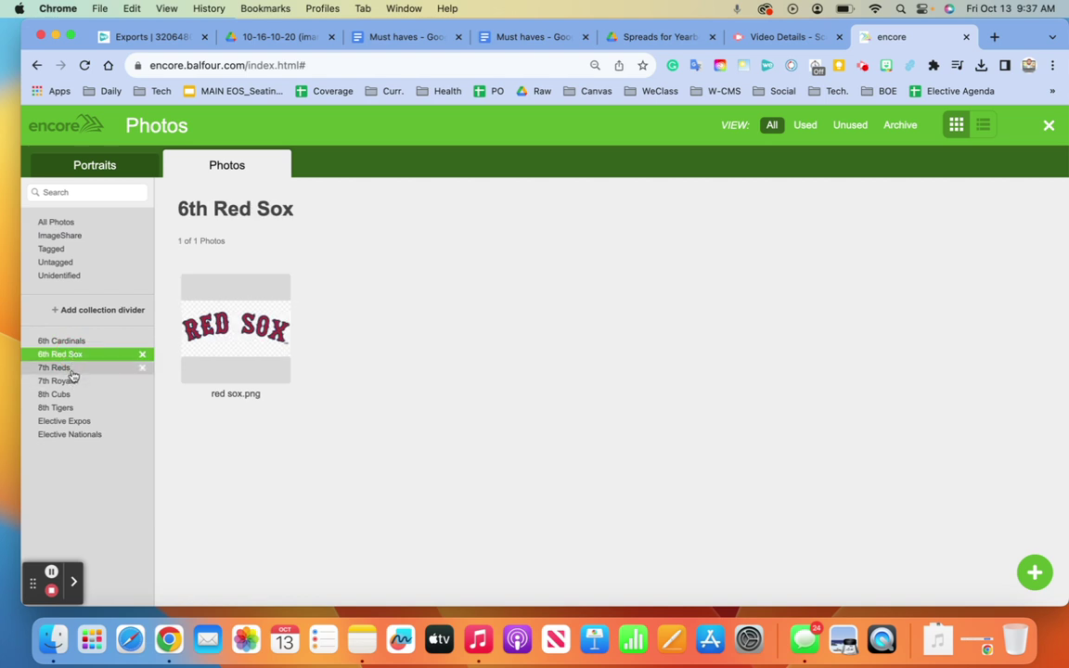
click(73, 369)
click(76, 383)
click(74, 394)
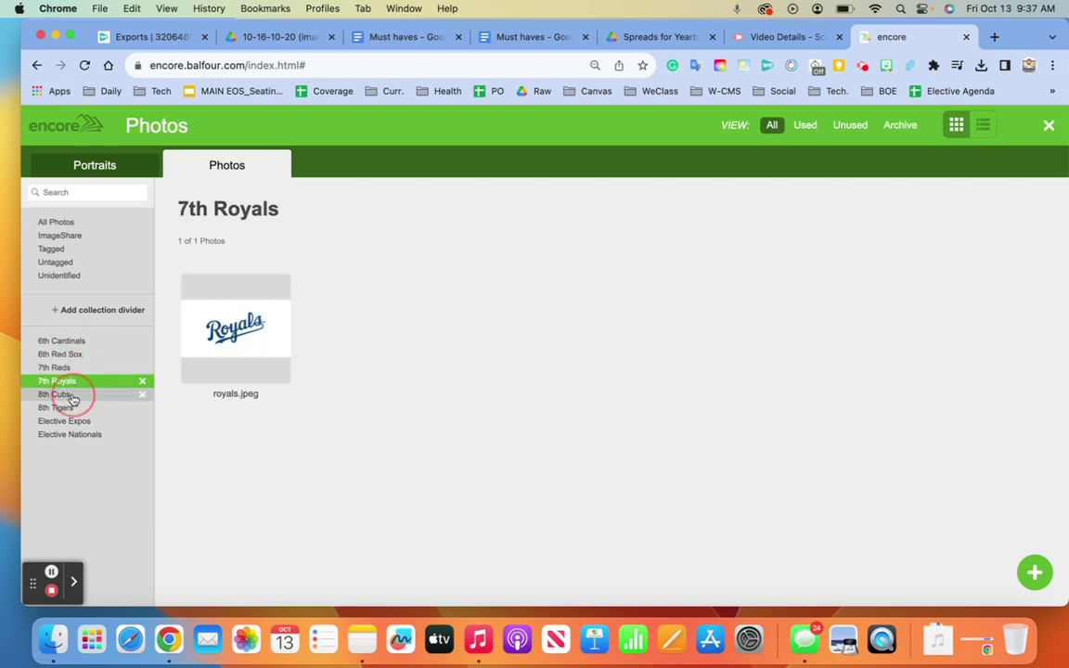
click(75, 408)
click(75, 423)
click(74, 434)
click(82, 341)
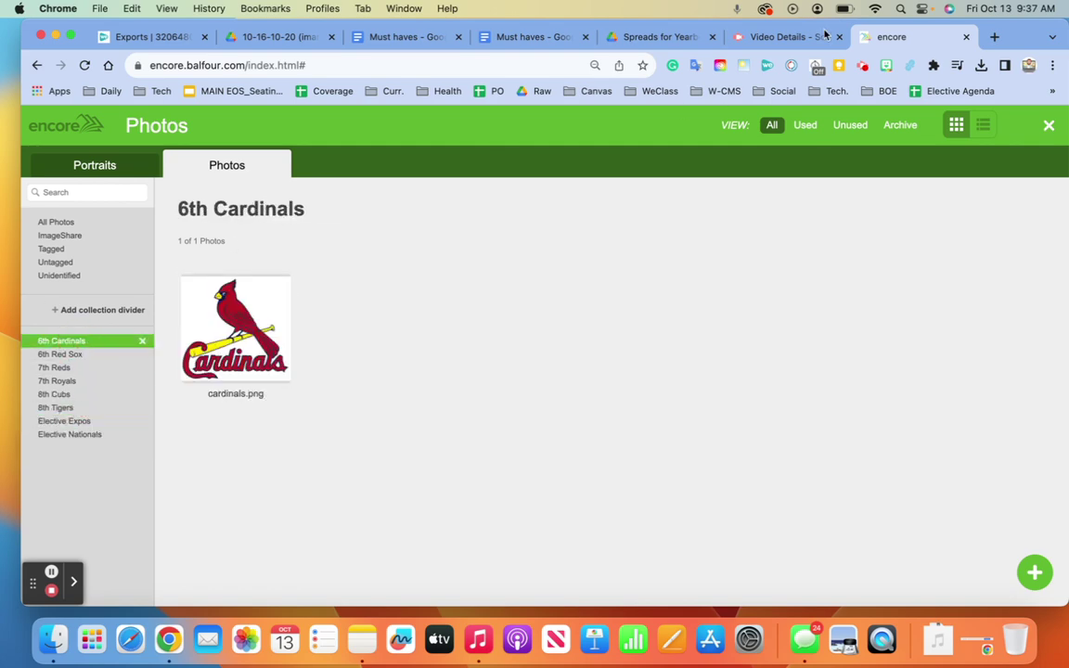
click(789, 33)
click(663, 38)
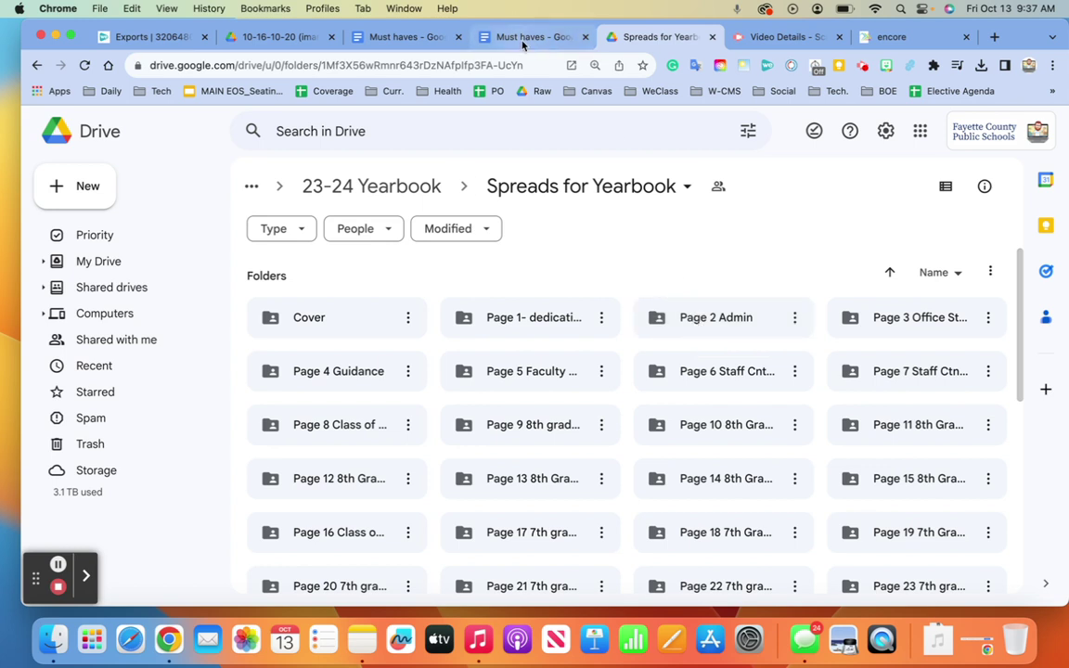
Open Page 2 Admin, then jump to 23-24 Yearbook via the Daily bookmarks in Must haves
double_click(694, 315)
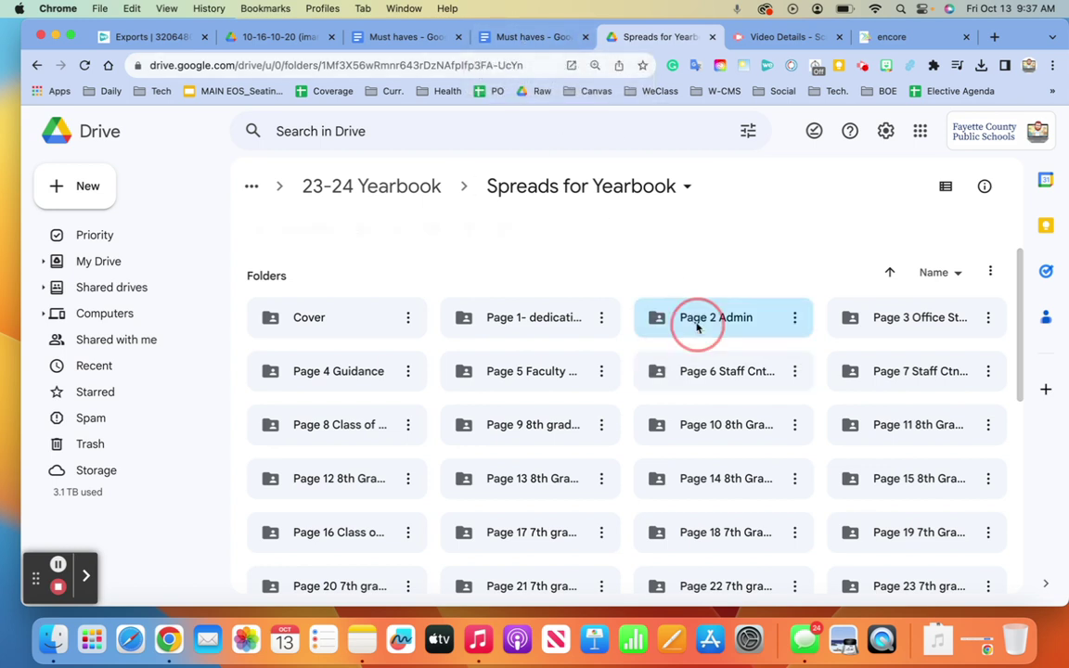
click(533, 37)
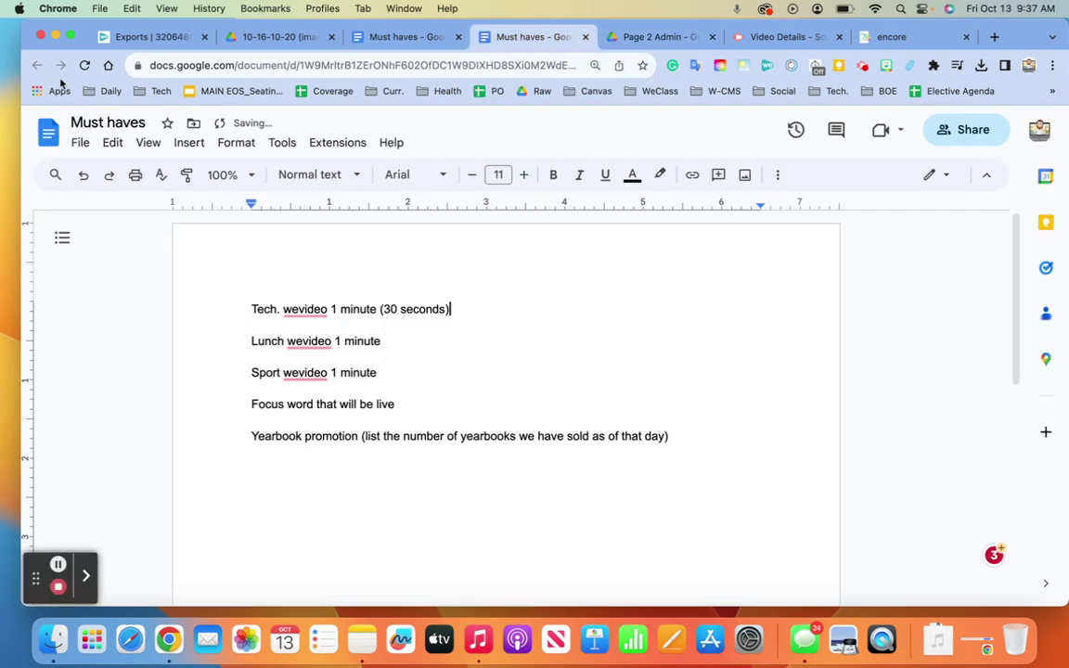
click(108, 91)
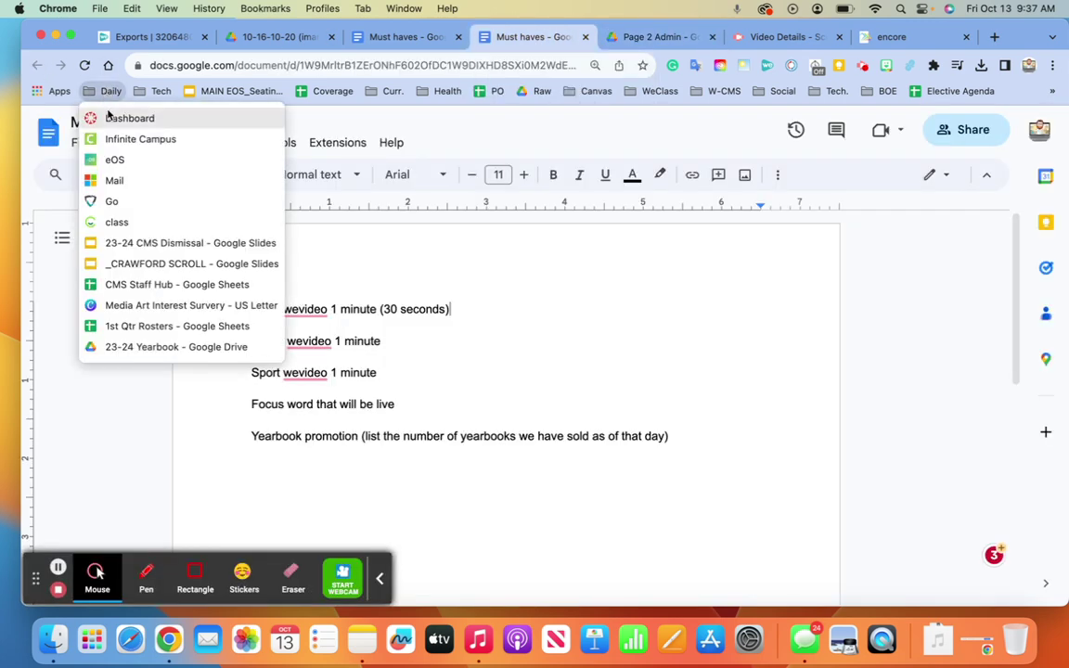
click(136, 346)
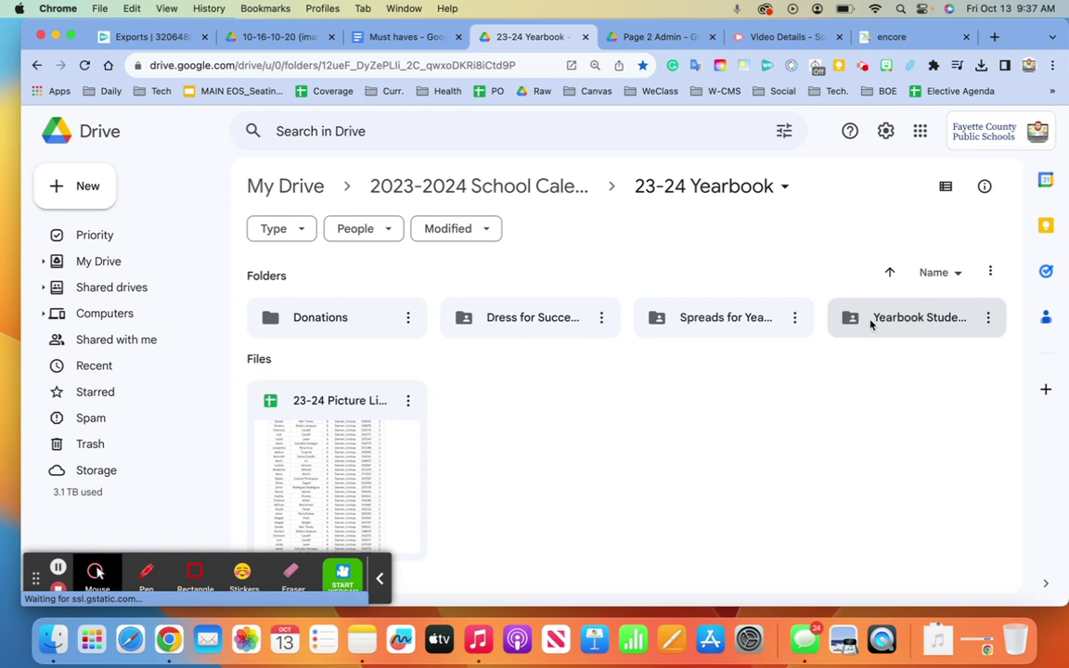
Switch to list view and open the Yearbook Student Pictures folder
click(945, 188)
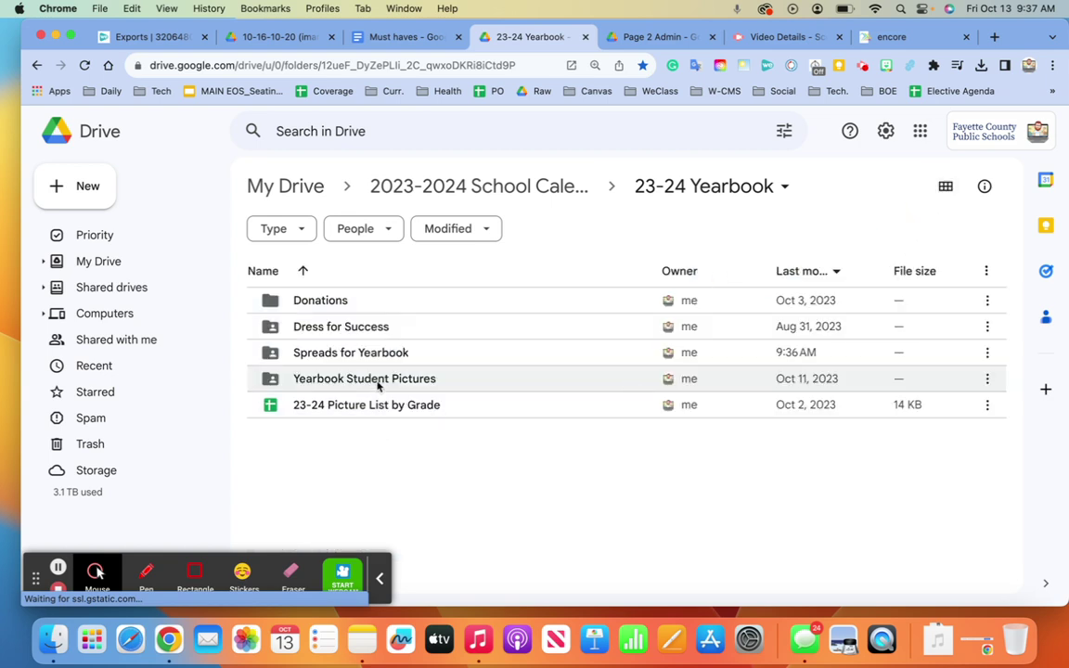
double_click(378, 381)
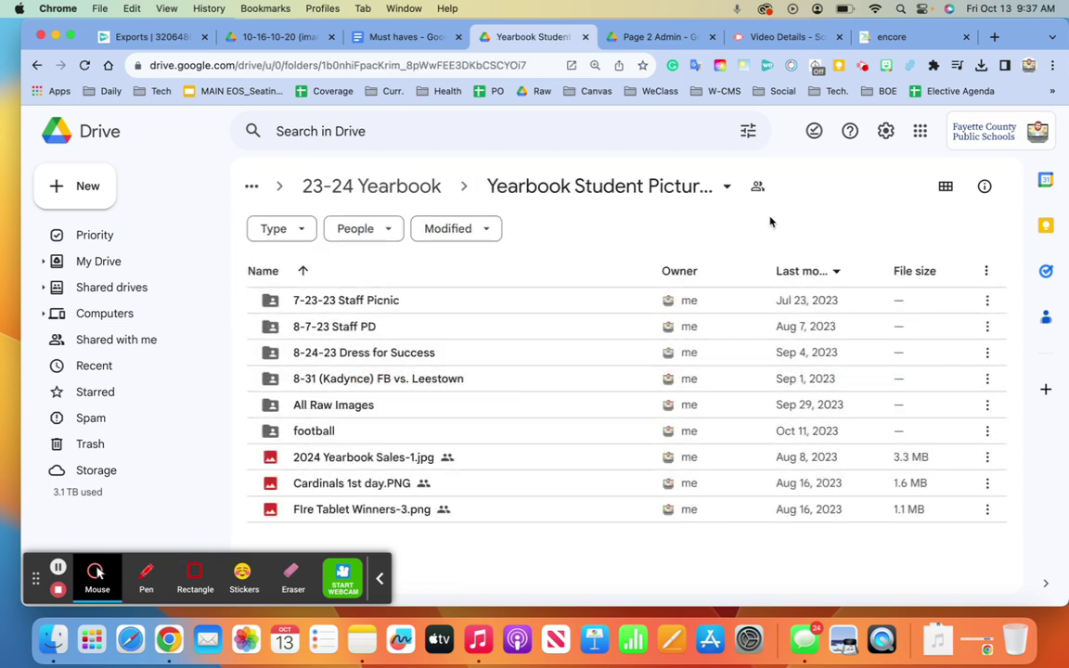
click(756, 188)
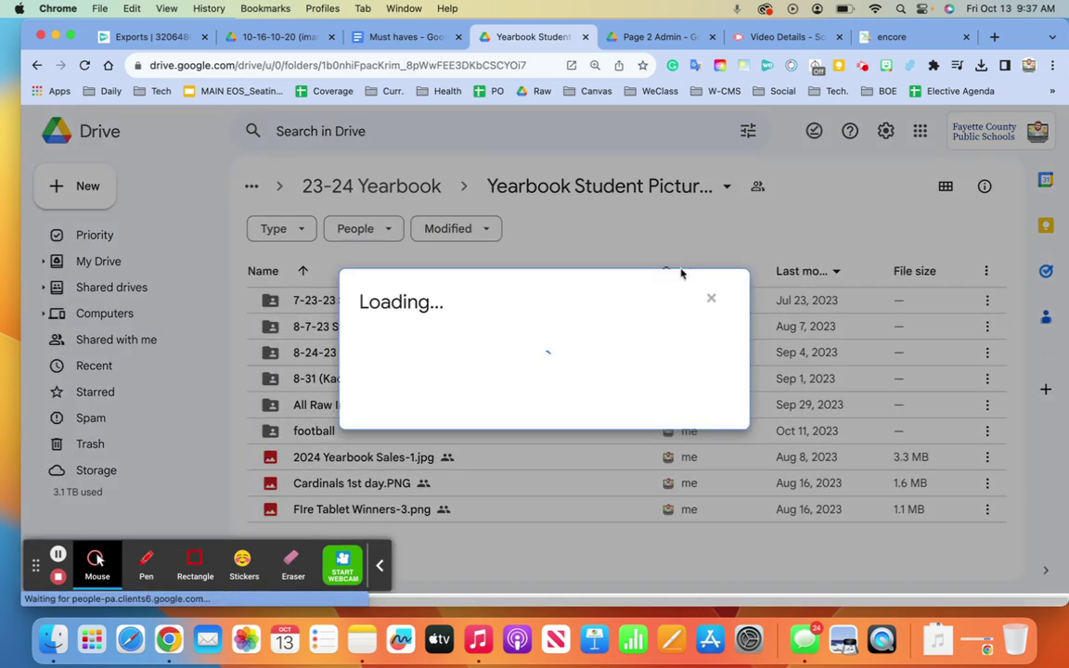
Scroll the Share dialog's student Editors list, then close it with Done
scroll(637, 334, down, 2)
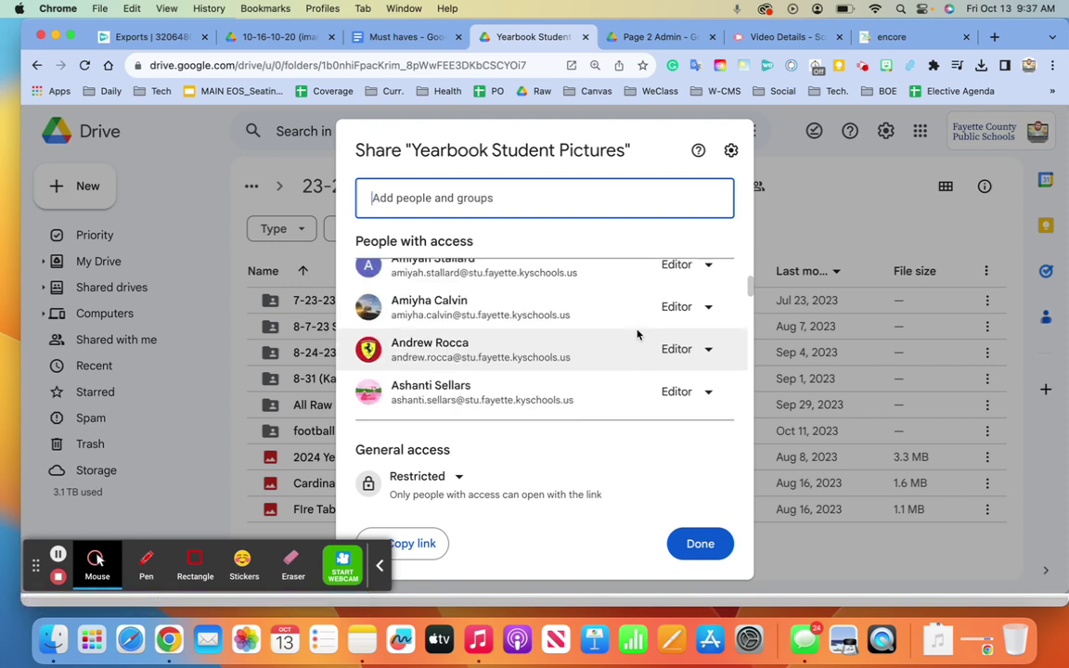
scroll(631, 336, up, 3)
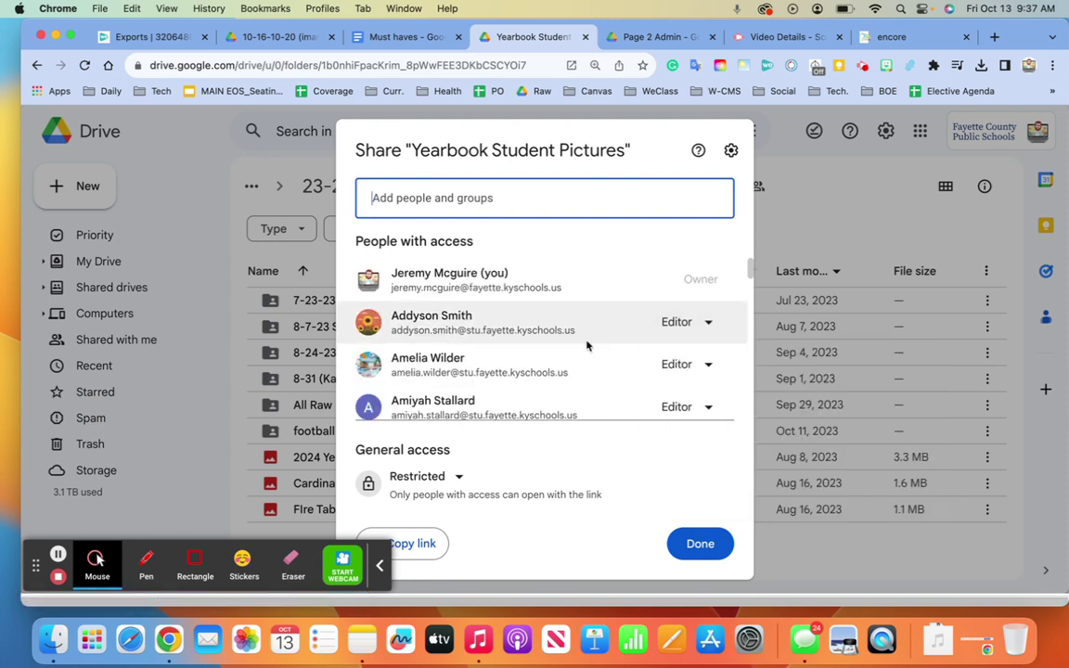
scroll(586, 345, down, 10)
scroll(587, 345, down, 10)
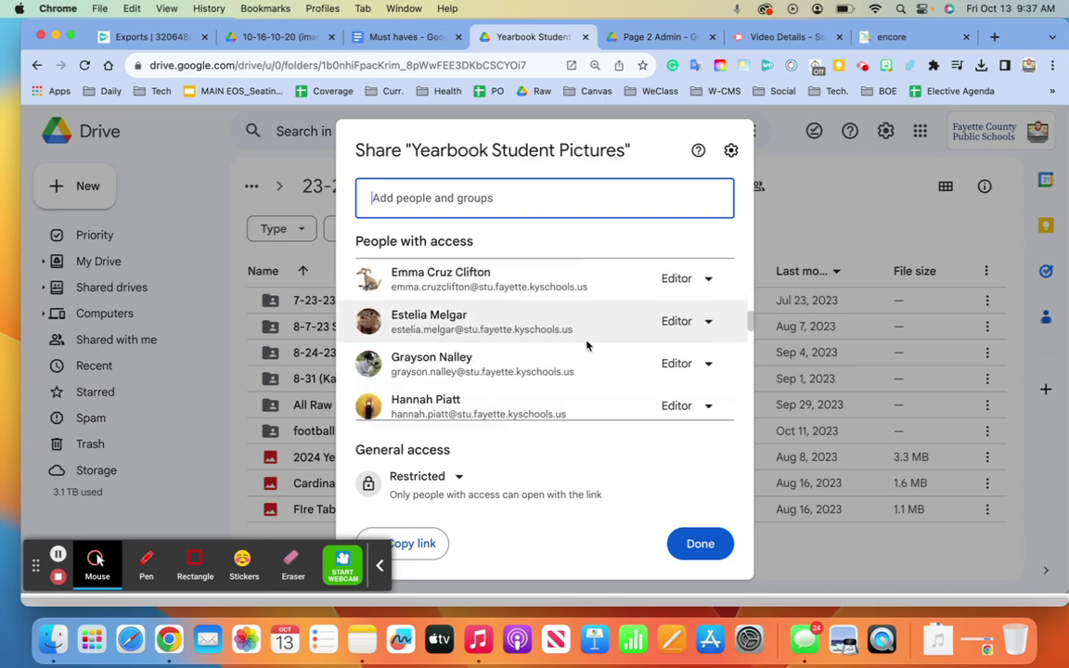
scroll(586, 345, down, 3)
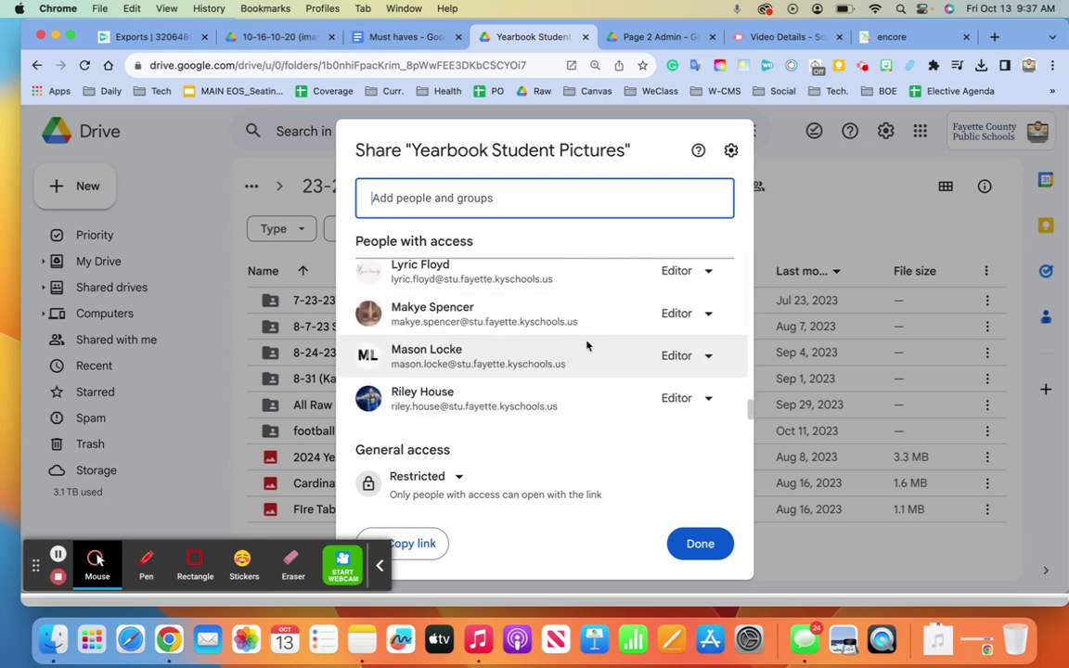
scroll(586, 345, up, 20)
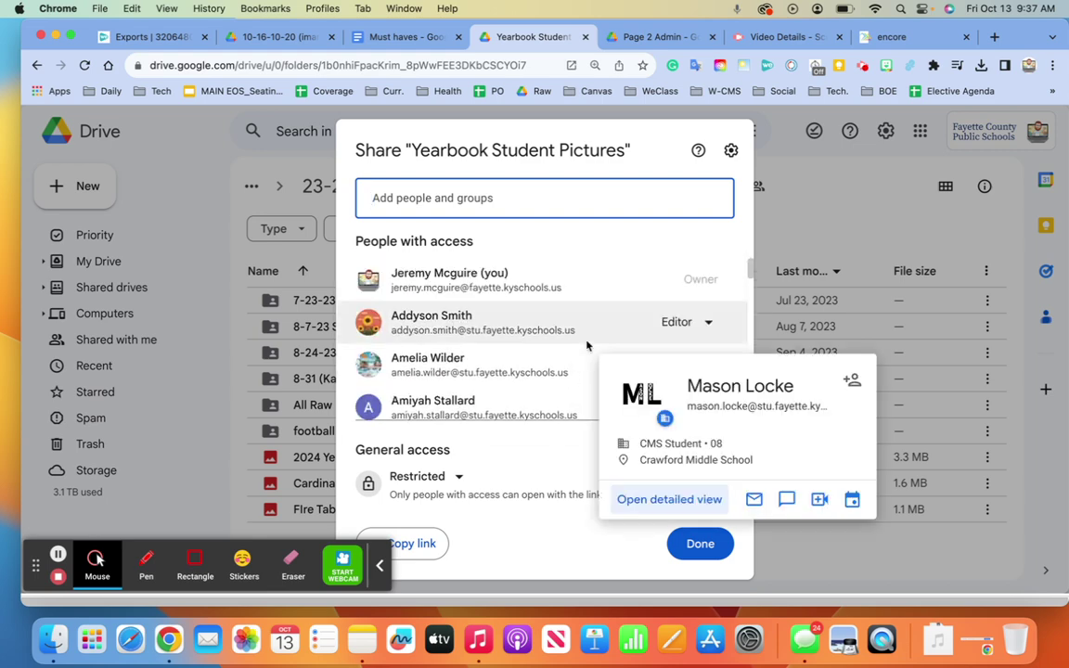
click(698, 545)
click(379, 578)
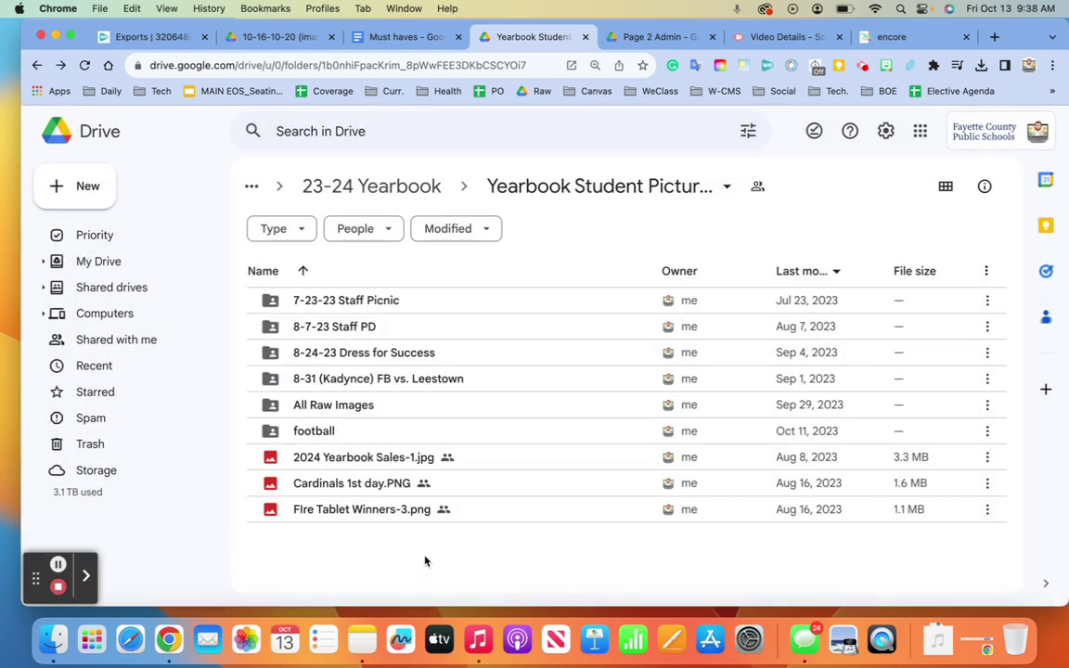
Open 8-24-23 Dress for Success in grid view and preview IMG_3271.HEIC
double_click(379, 357)
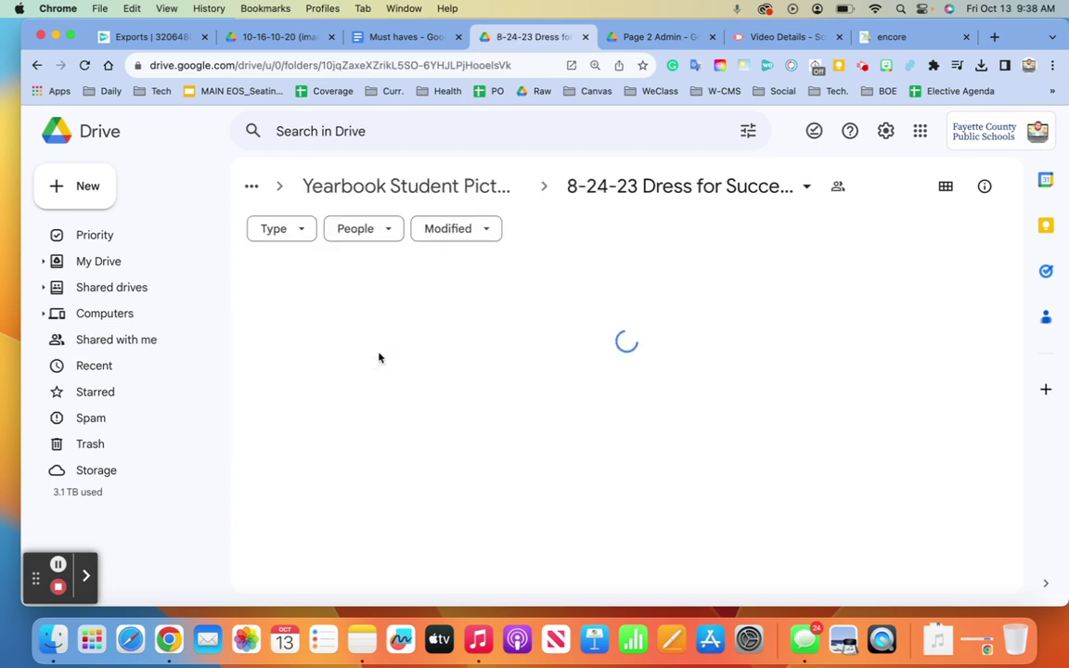
click(946, 190)
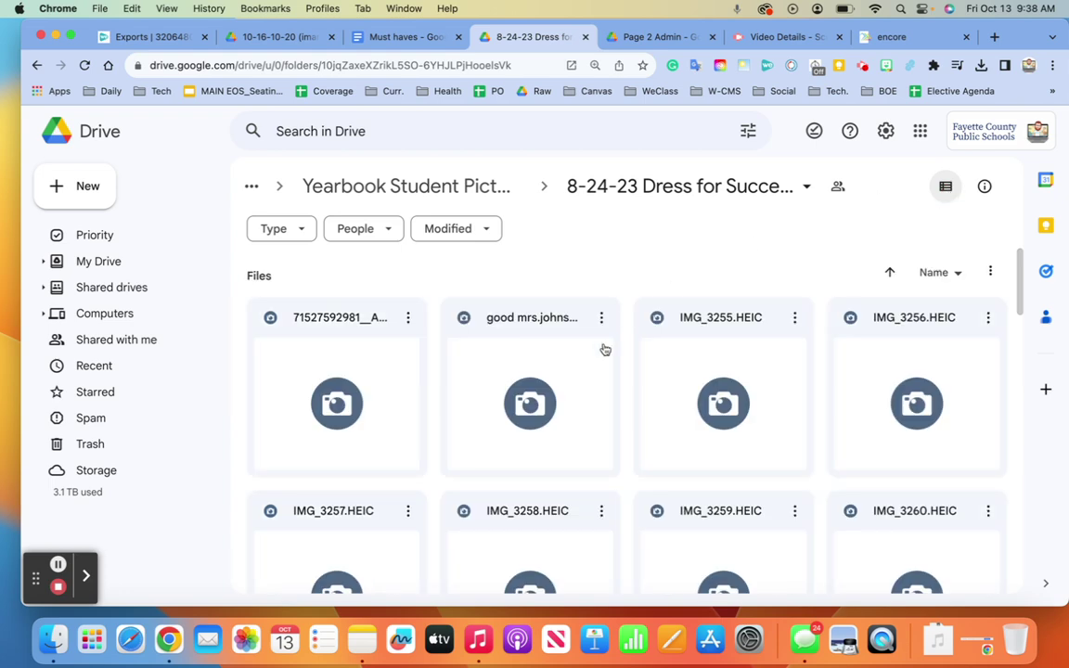
scroll(705, 353, down, 3)
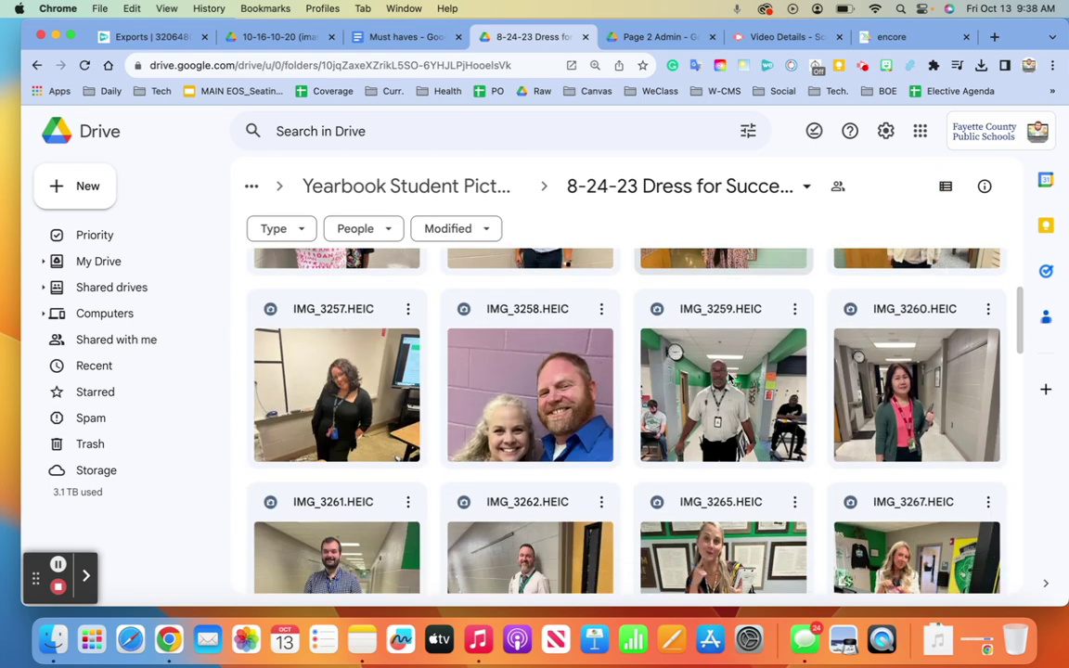
scroll(730, 378, down, 5)
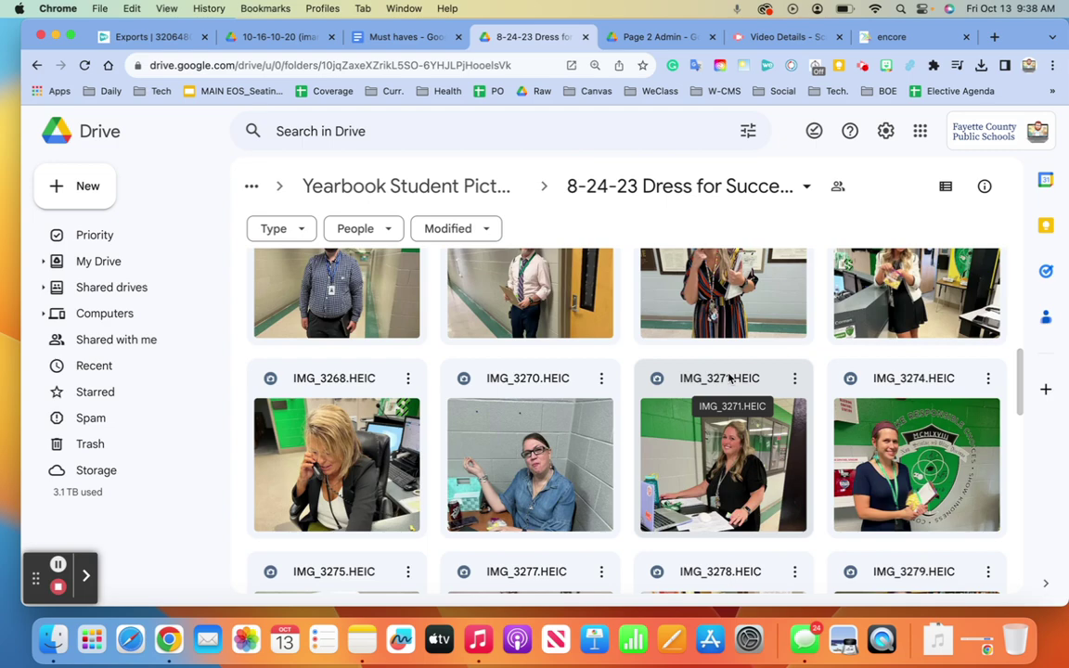
scroll(730, 379, down, 3)
click(746, 309)
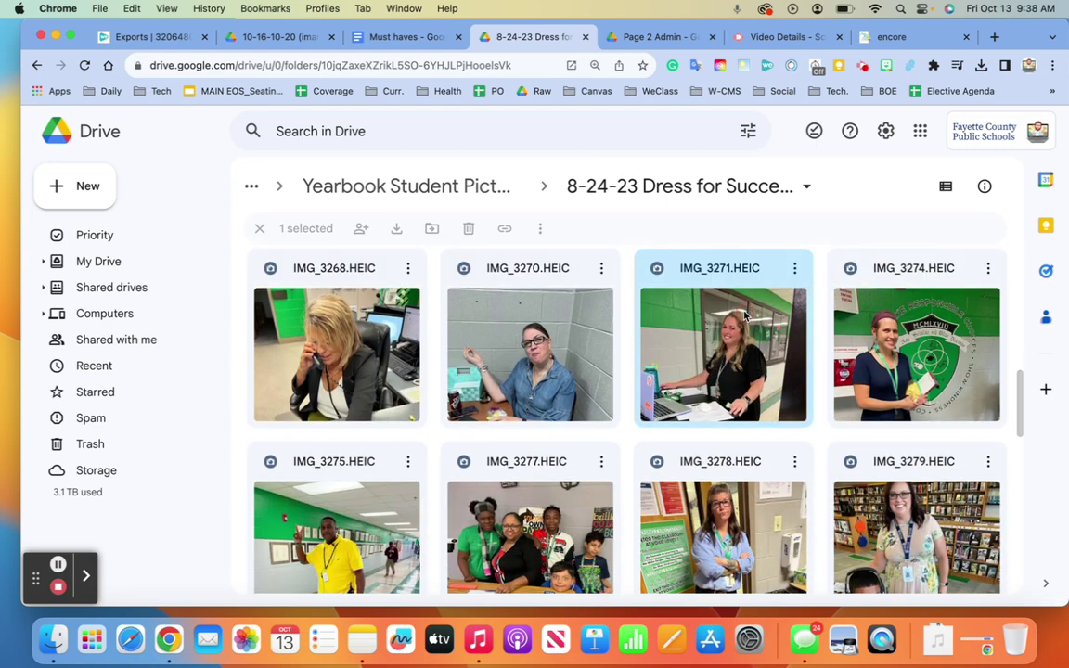
double_click(725, 337)
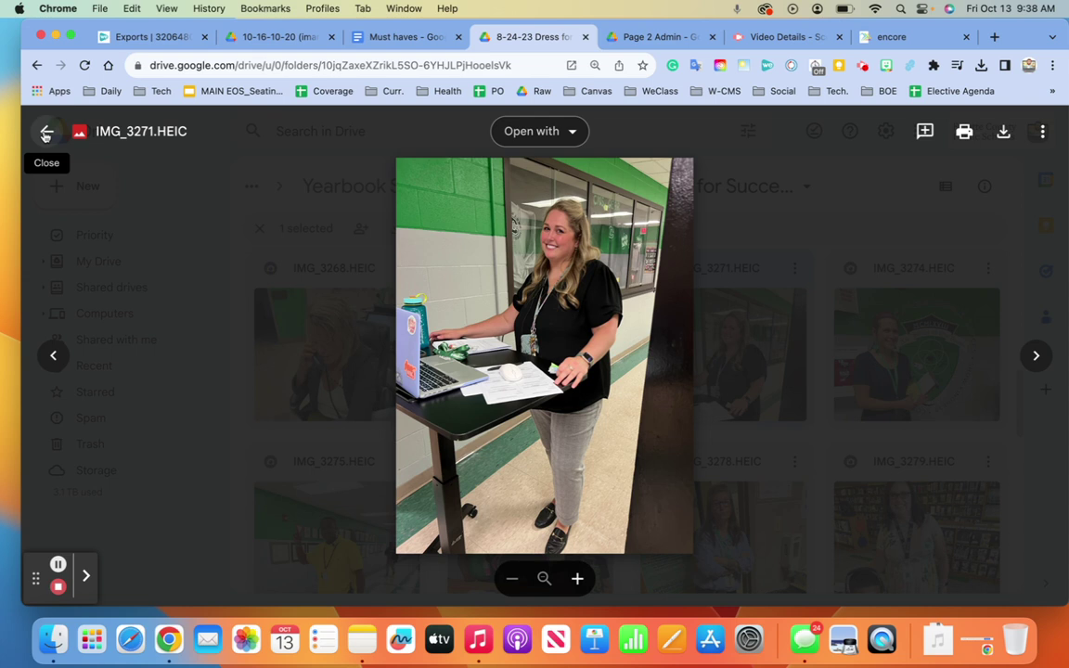
click(994, 37)
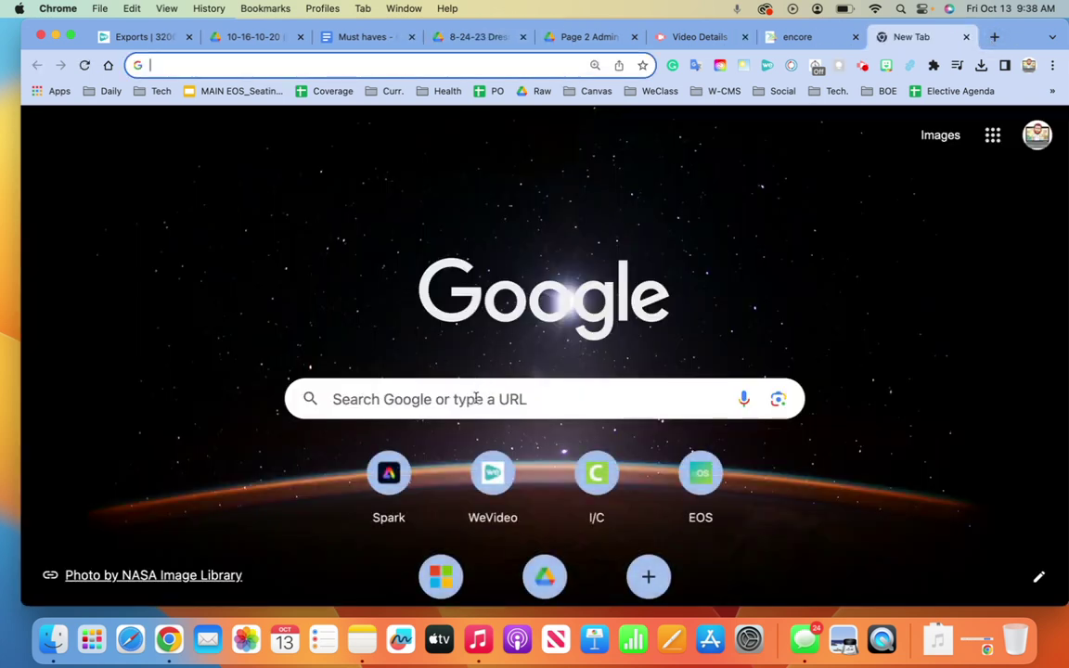
Search the web for 'heic to jpg' to find the heictojpg converter
click(475, 405)
text(heic to)
key(Return)
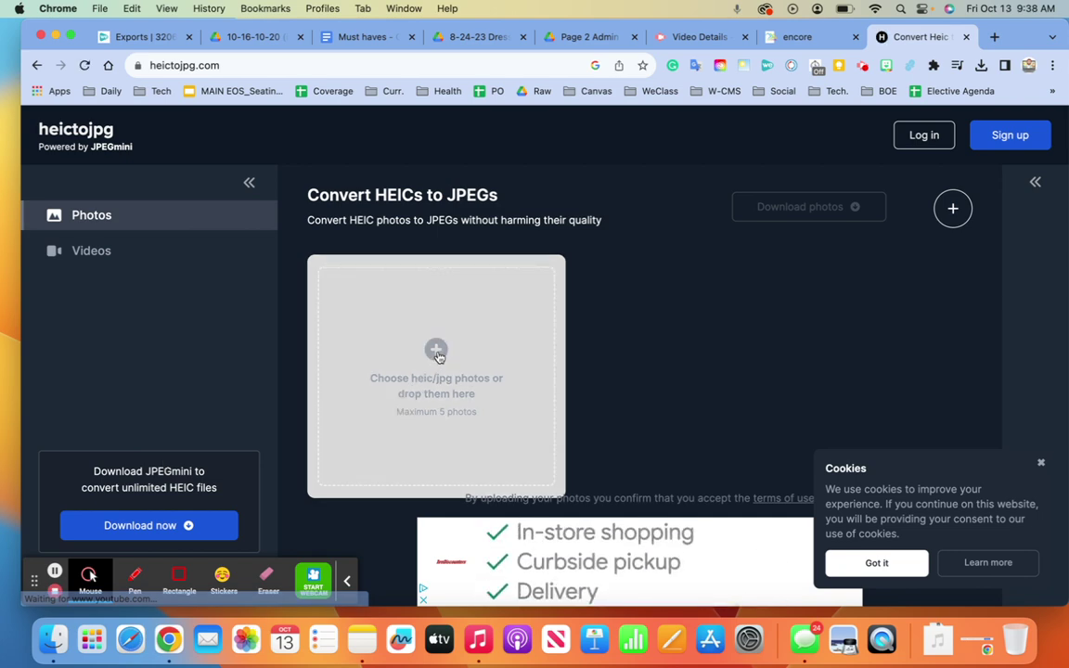
Close the Video Details tab and download IMG_3271.HEIC from Drive's photo preview
click(698, 36)
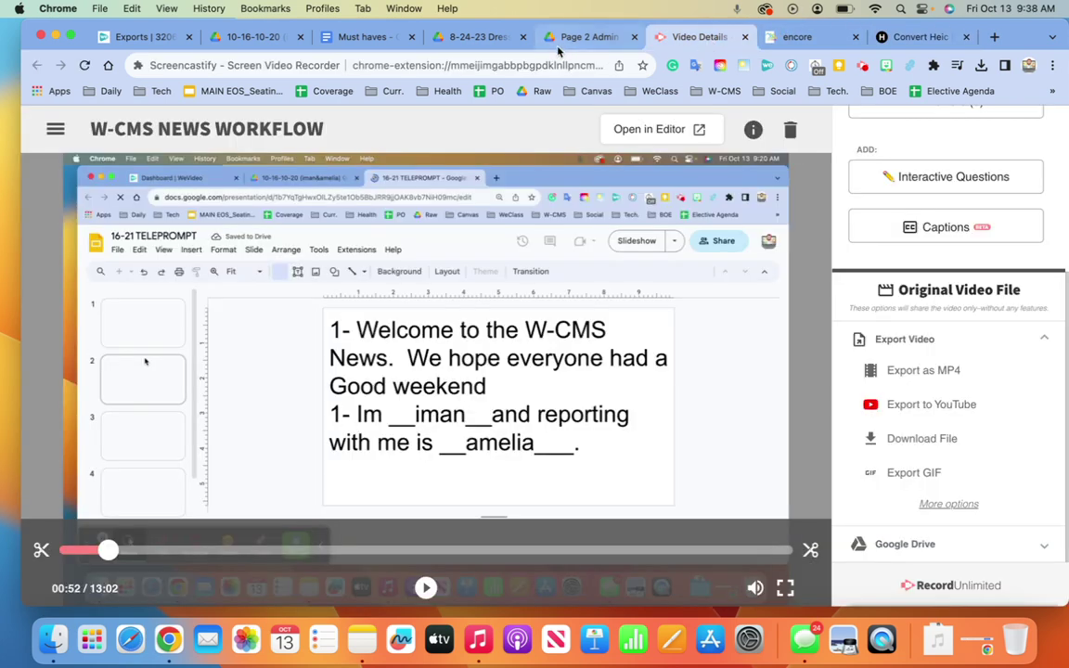
click(744, 37)
click(605, 41)
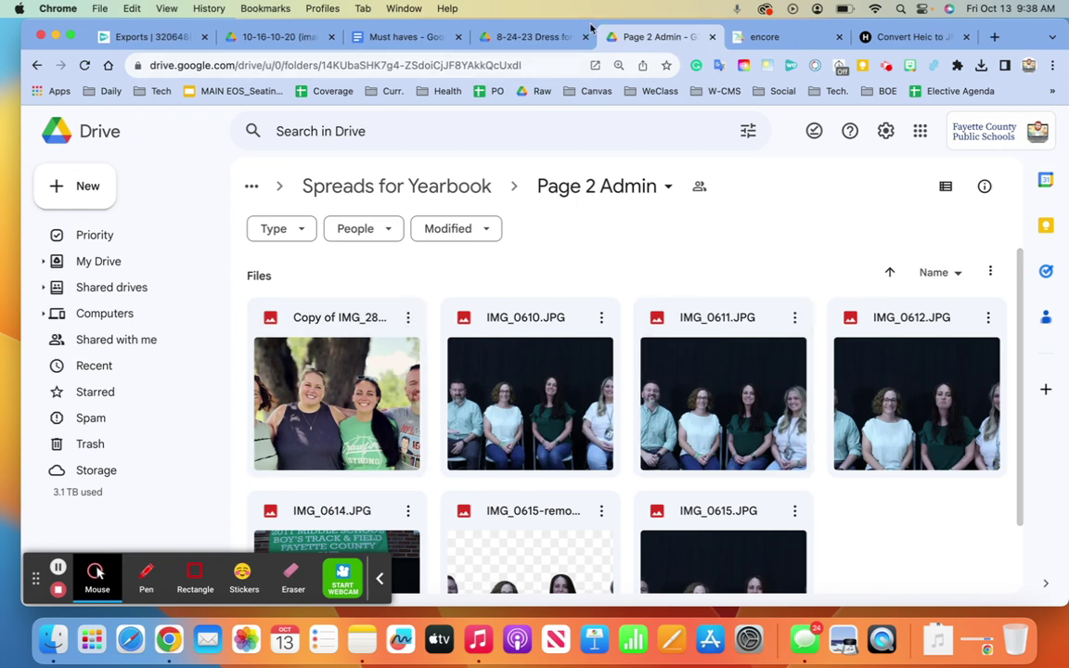
click(527, 39)
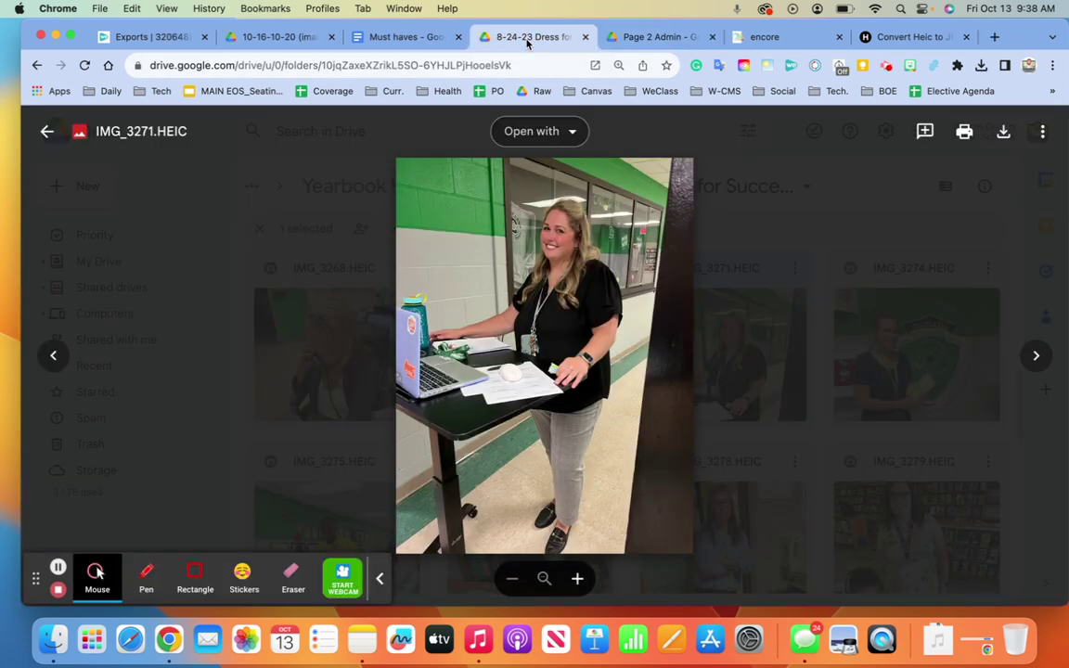
click(1002, 144)
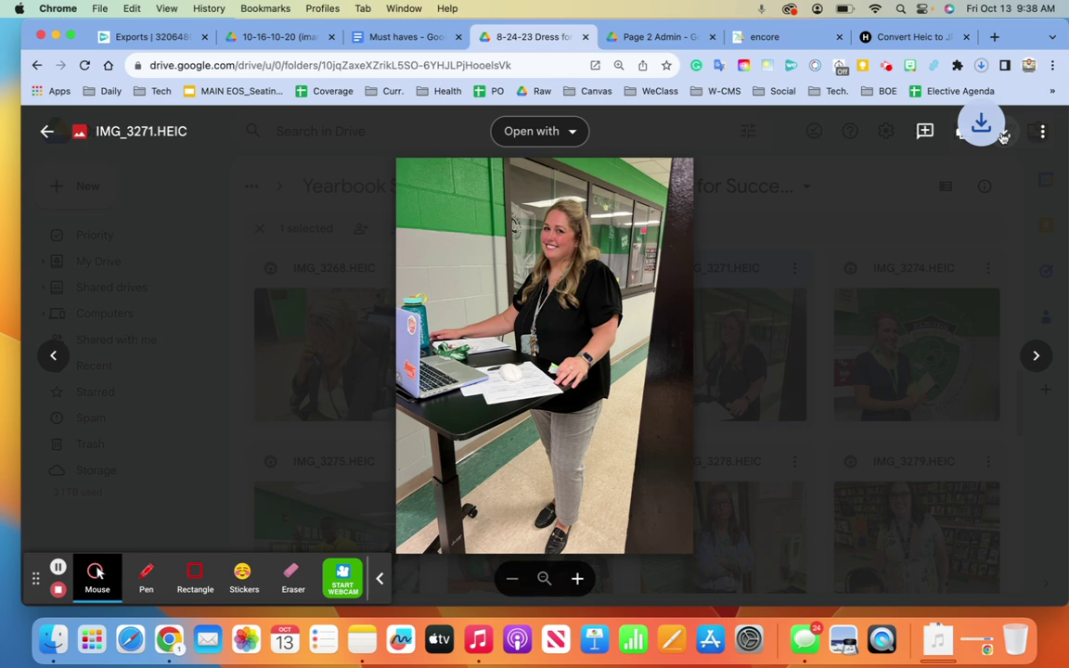
click(981, 66)
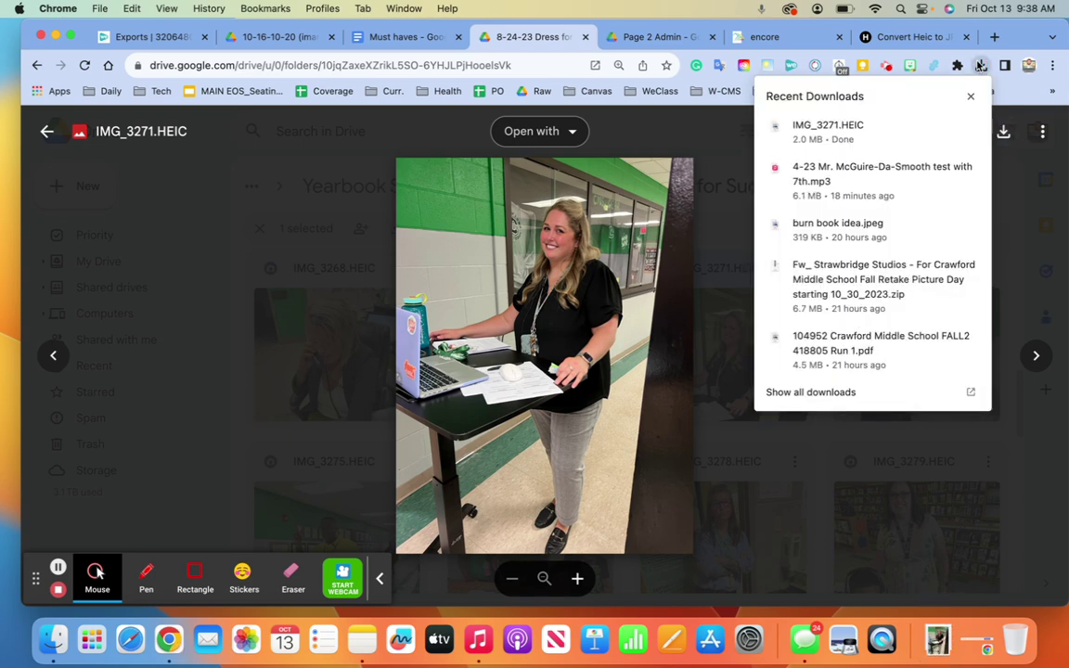
click(891, 42)
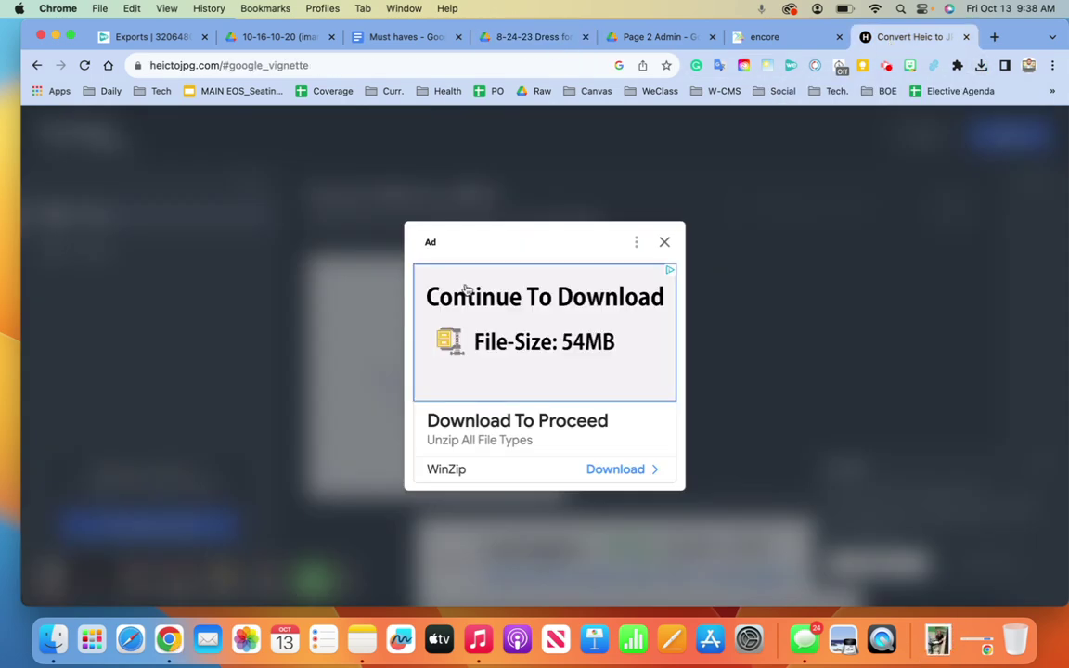
Dismiss the ad and upload IMG_3271.HEIC from Downloads to heictojpg for conversion
click(666, 244)
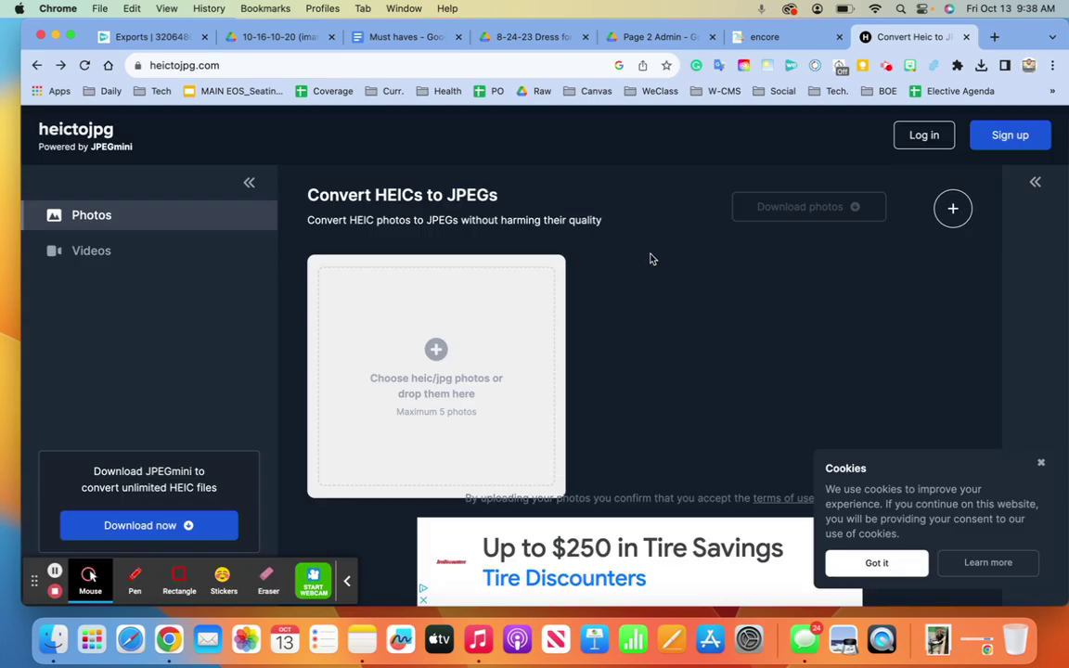
click(446, 347)
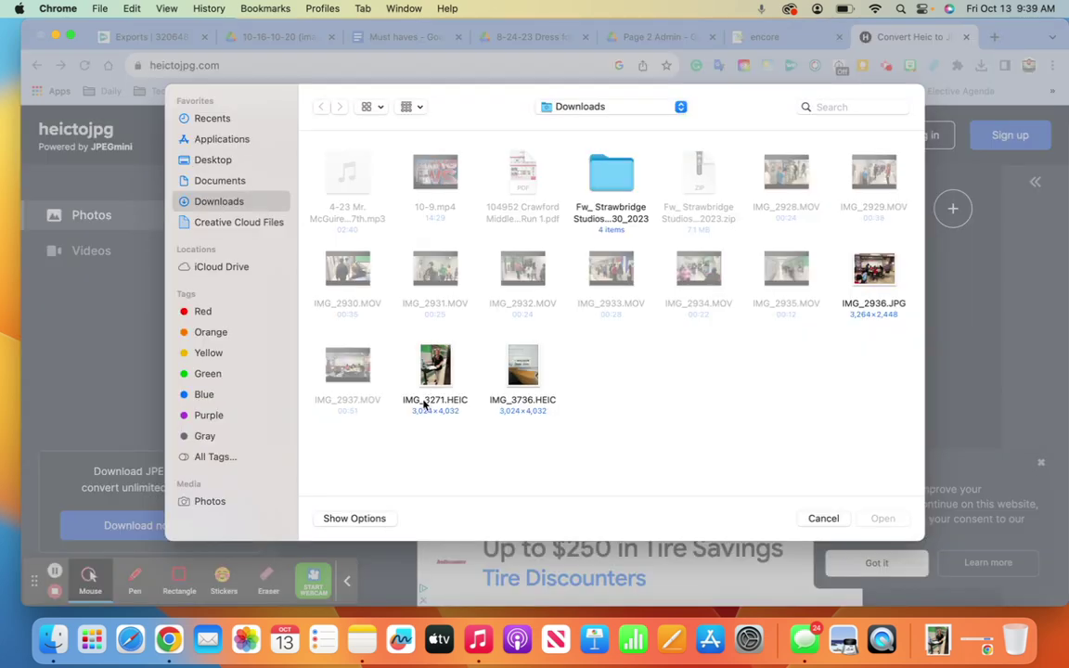
click(444, 379)
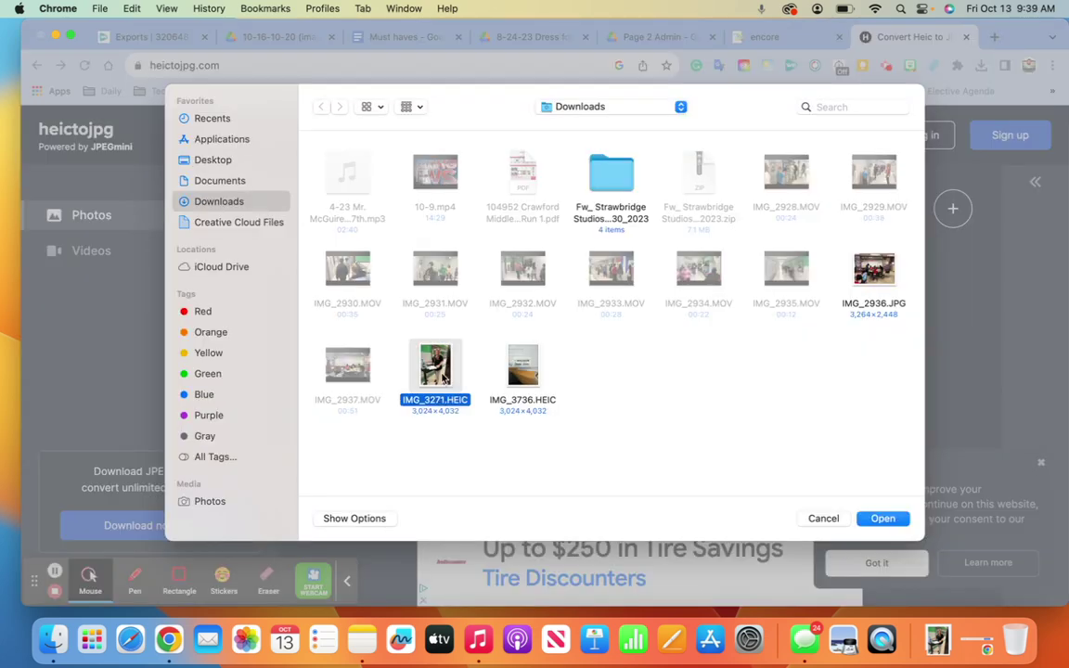
click(868, 520)
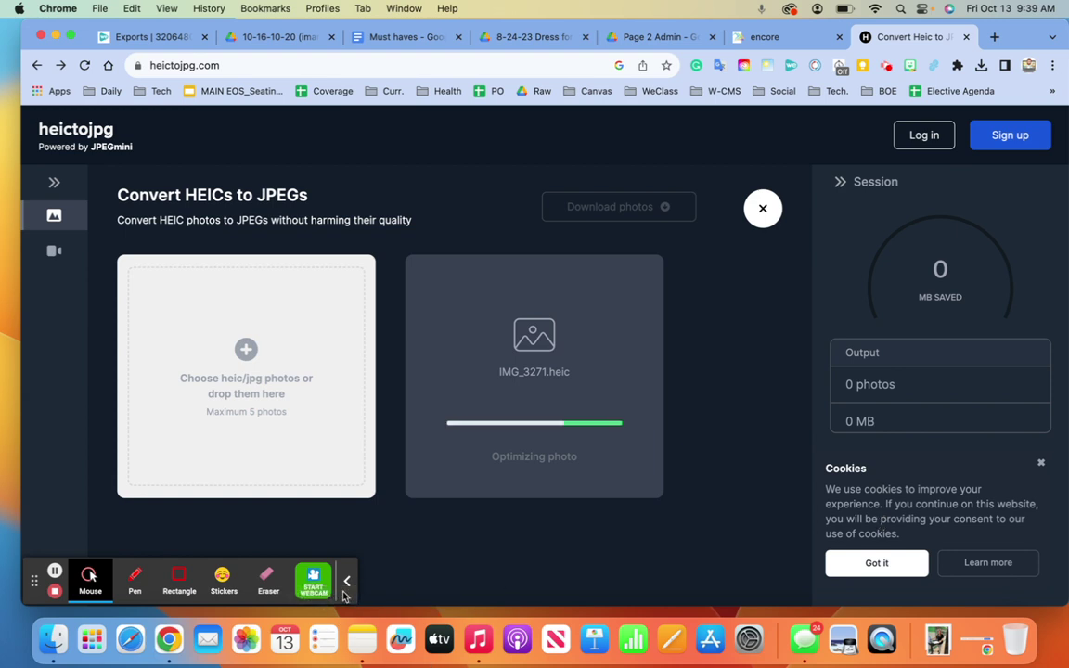
click(348, 583)
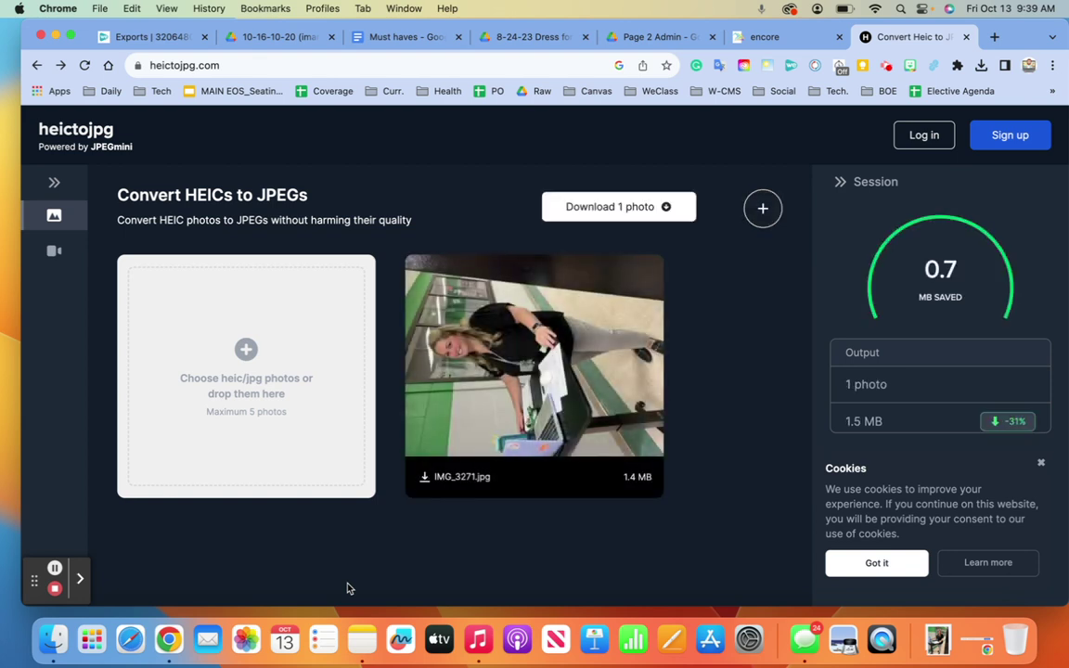
Download the converted IMG_3271.jpg and open it from downloads to verify it
click(507, 451)
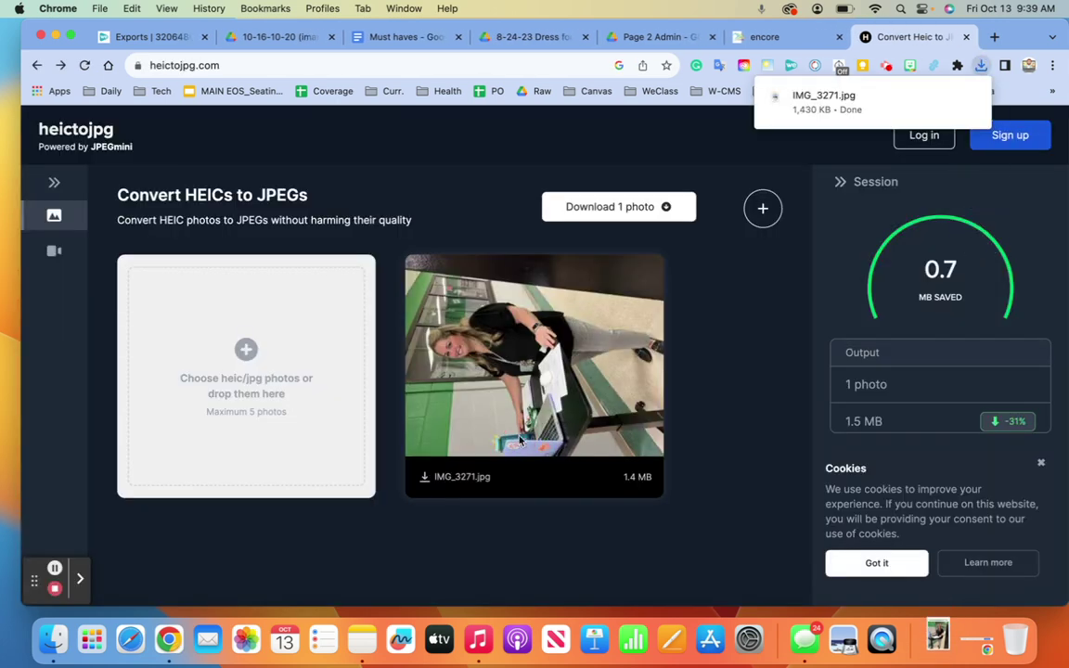
click(981, 67)
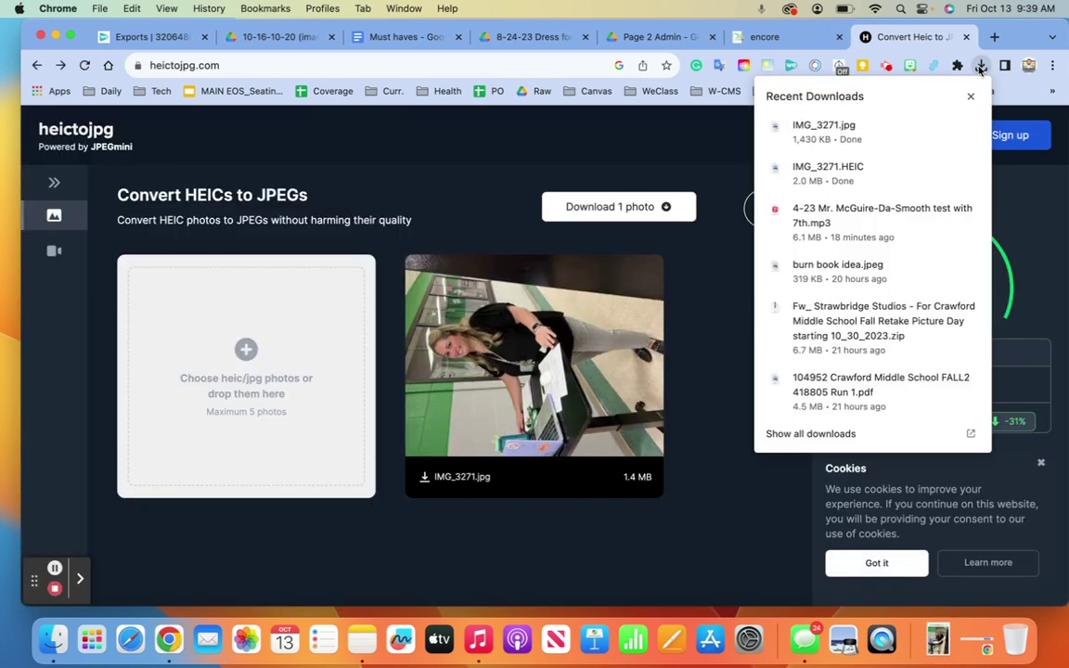
click(883, 129)
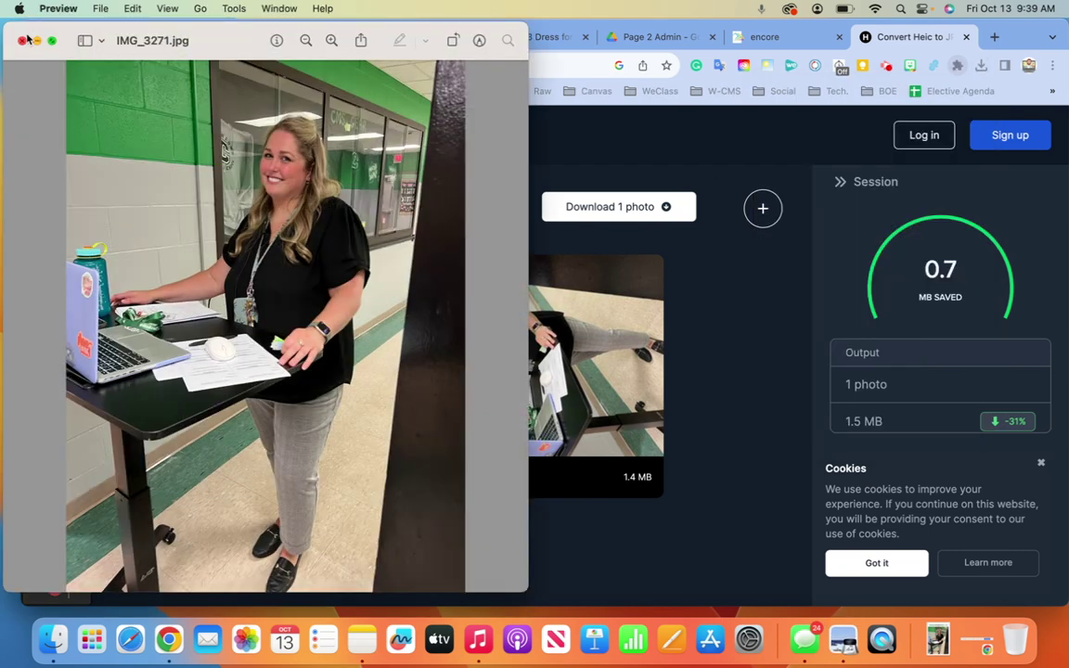
click(21, 41)
Leave the IMG_3271.HEIC preview, go up to 23-24 Yearbook and open Spreads for Yearbook
click(650, 38)
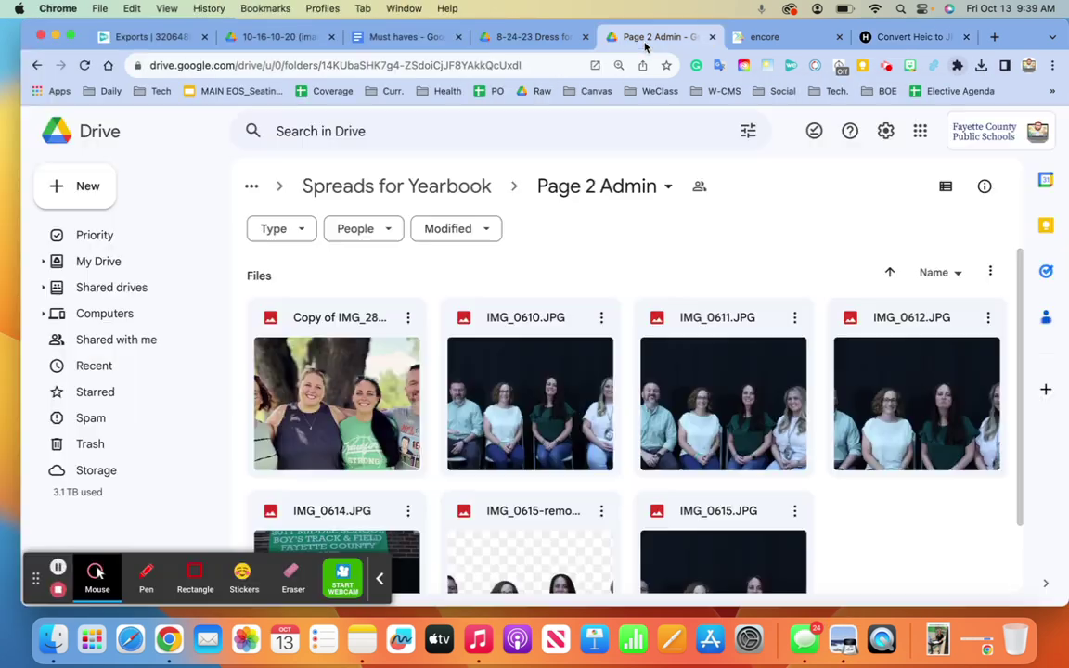
click(524, 38)
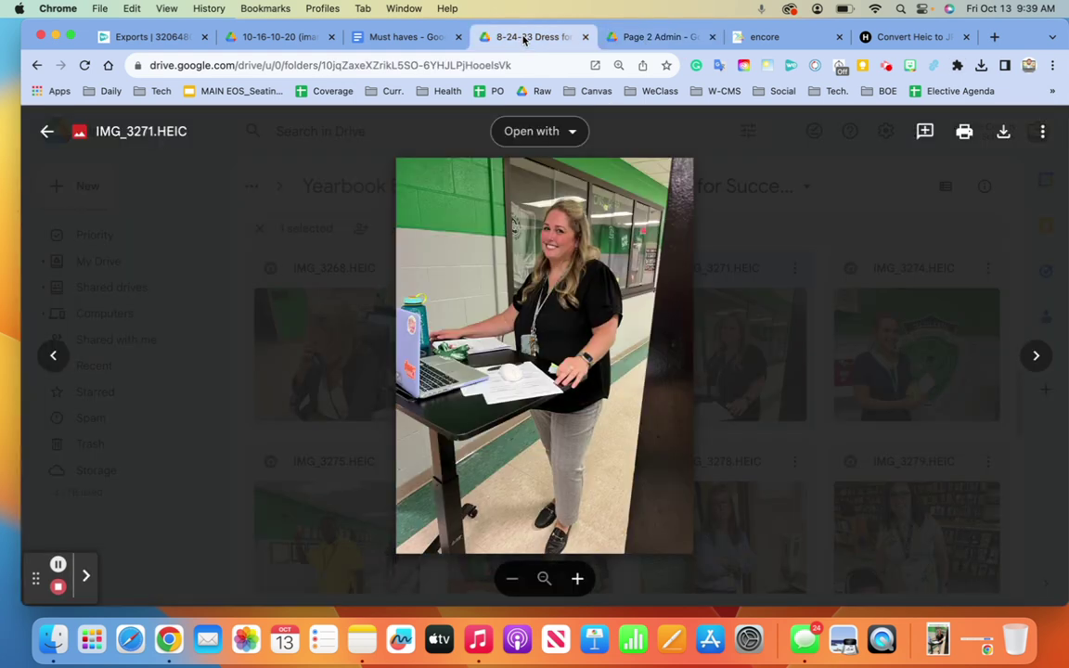
click(47, 131)
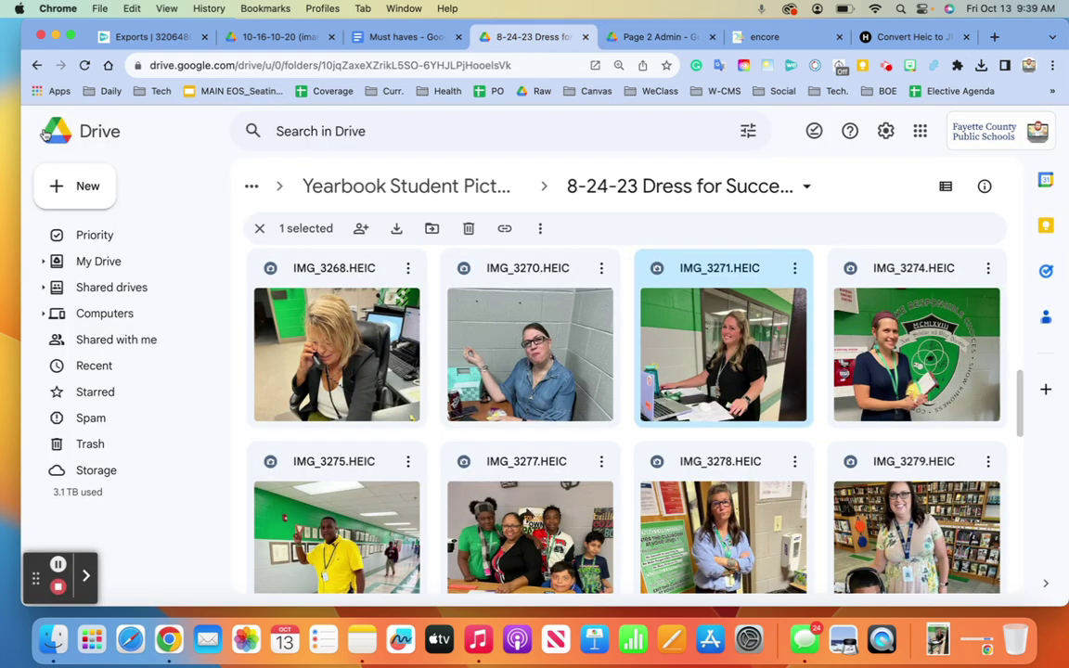
click(394, 184)
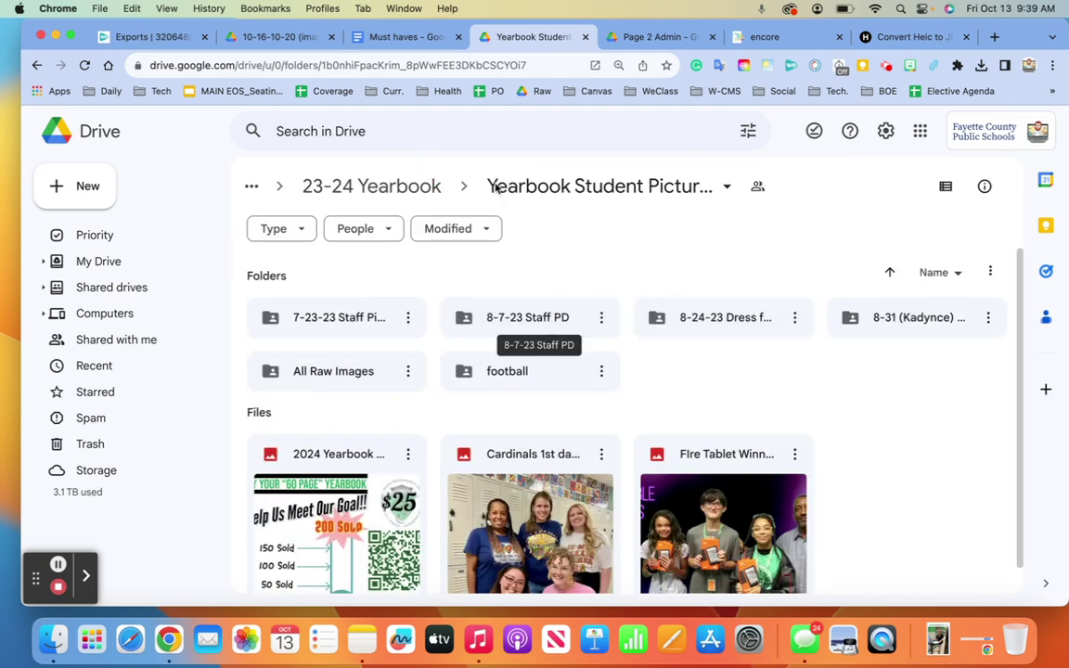
click(404, 187)
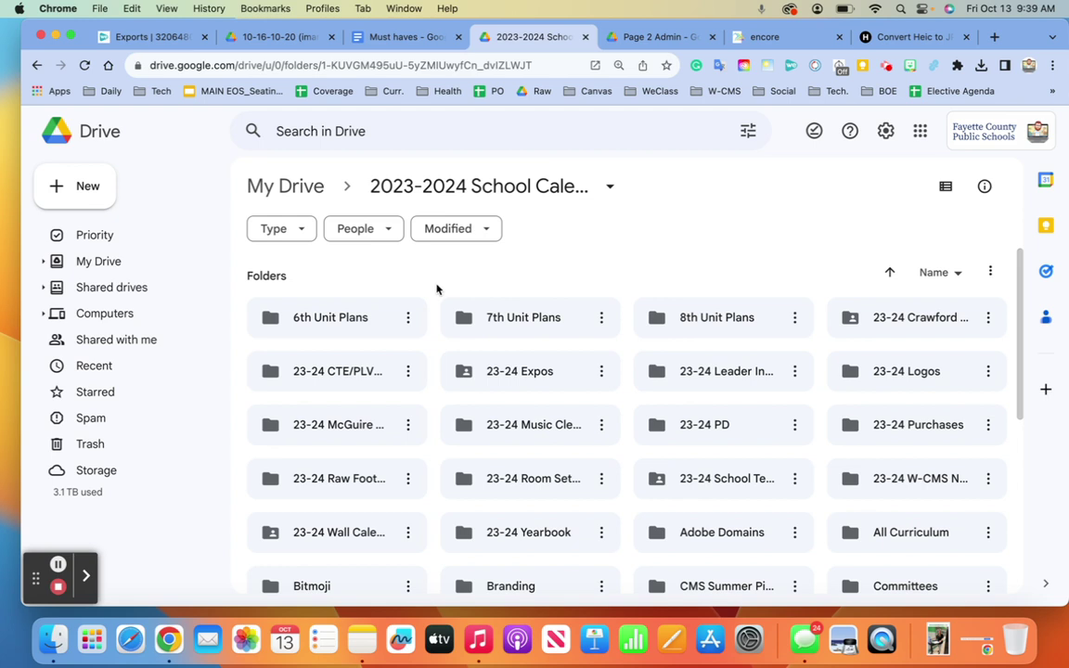
click(36, 65)
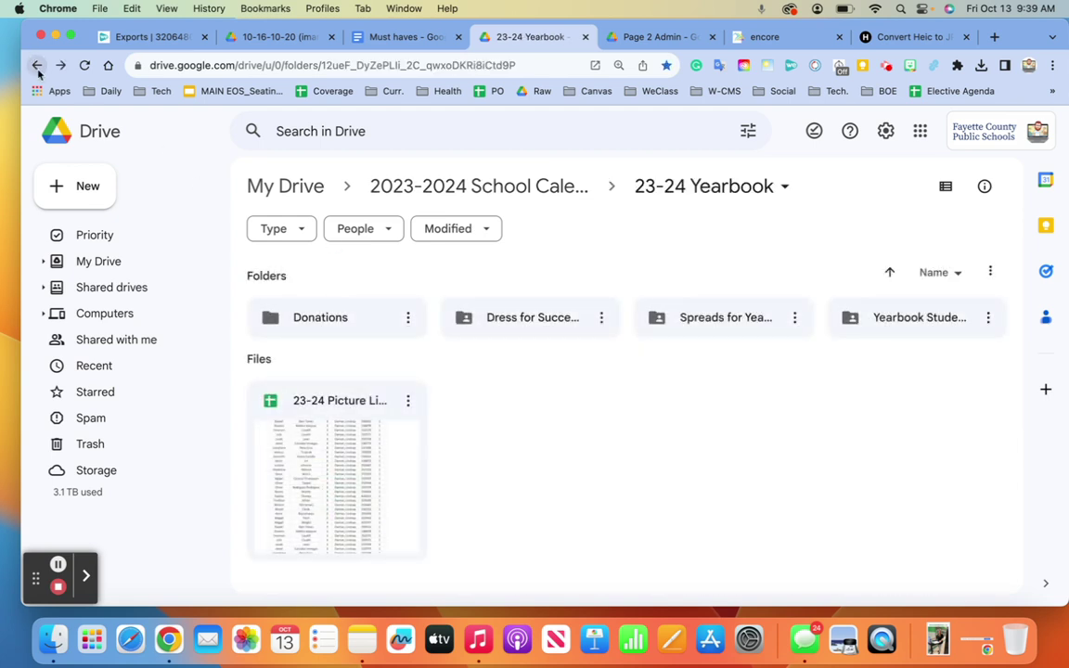
double_click(697, 326)
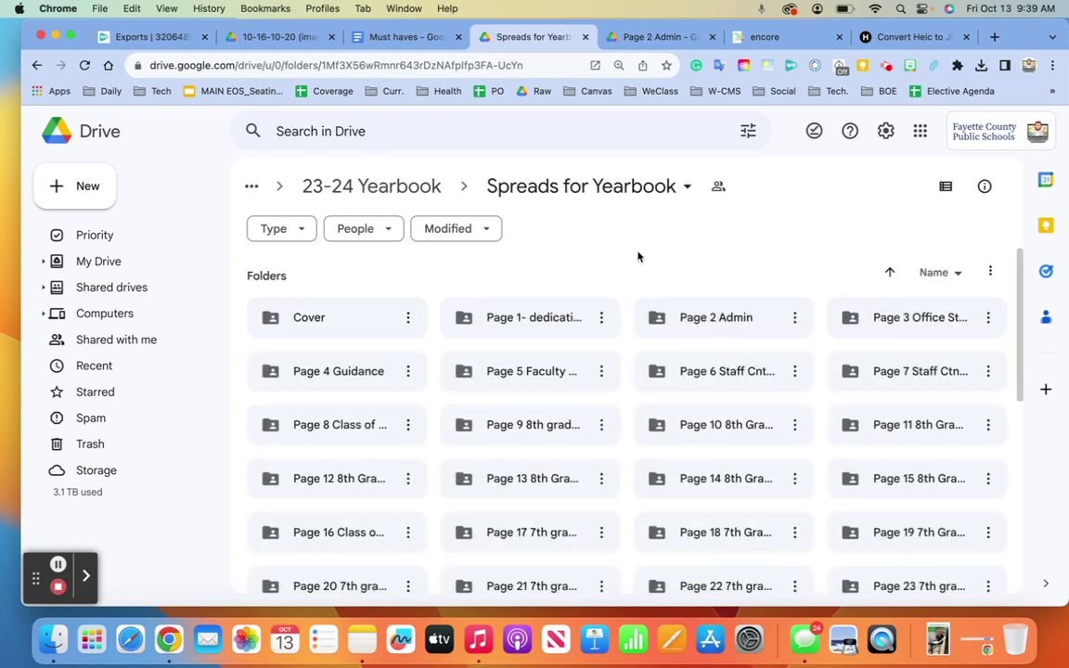
Open Page 2 Admin, drag IMG_3271.jpg in from Chrome's downloads, and preview it
double_click(697, 329)
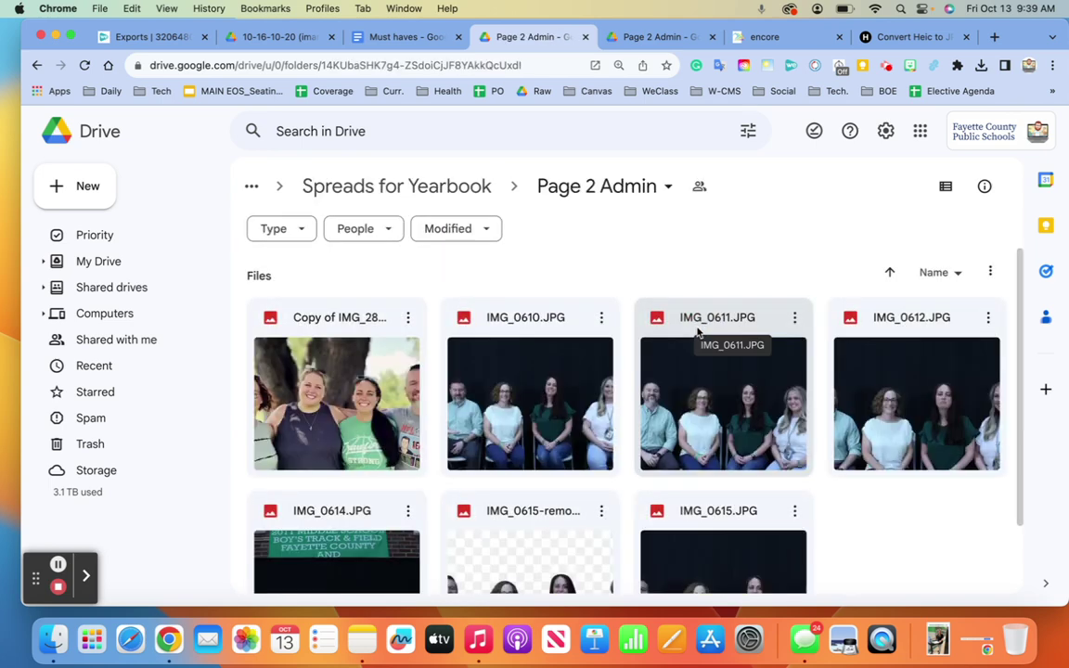
scroll(853, 536, down, 2)
right_click(853, 511)
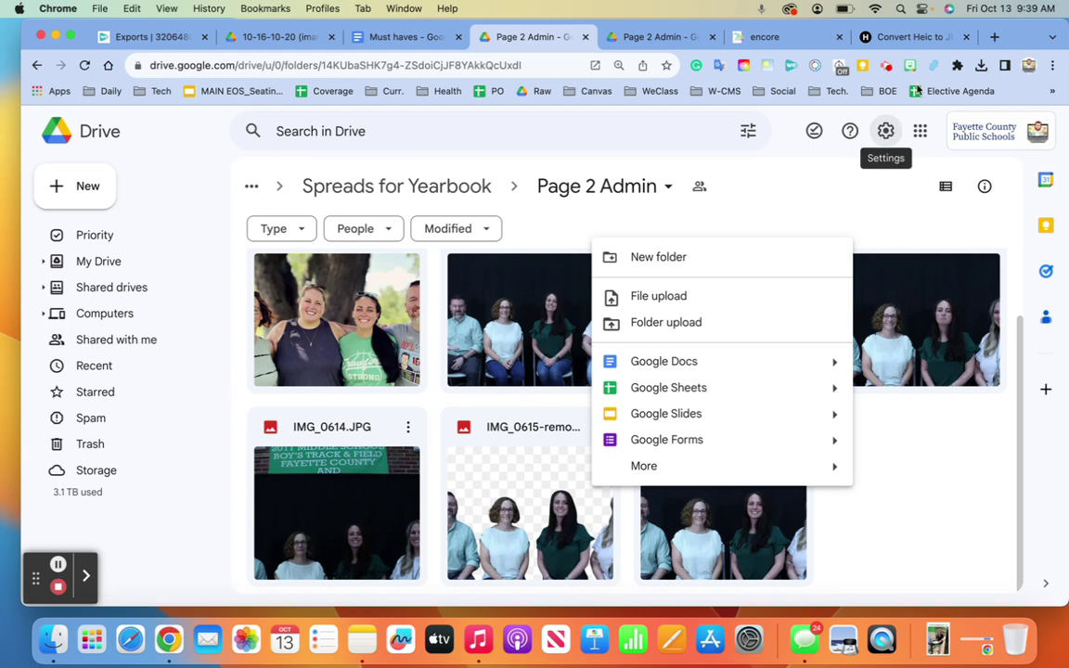
click(981, 65)
drag(823, 131, 883, 538)
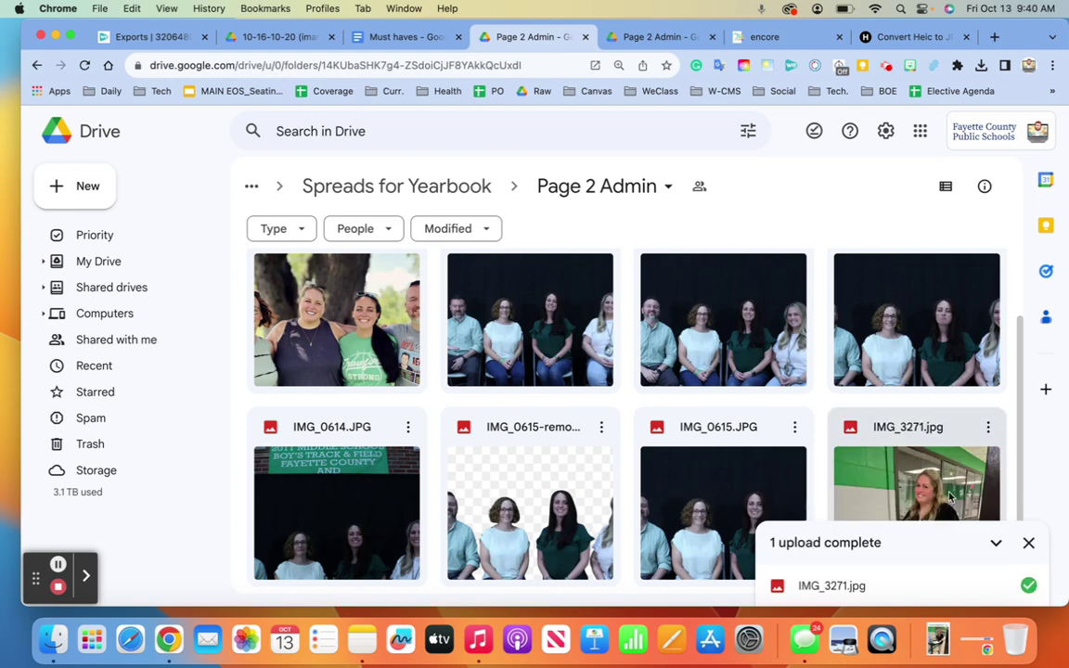
double_click(948, 497)
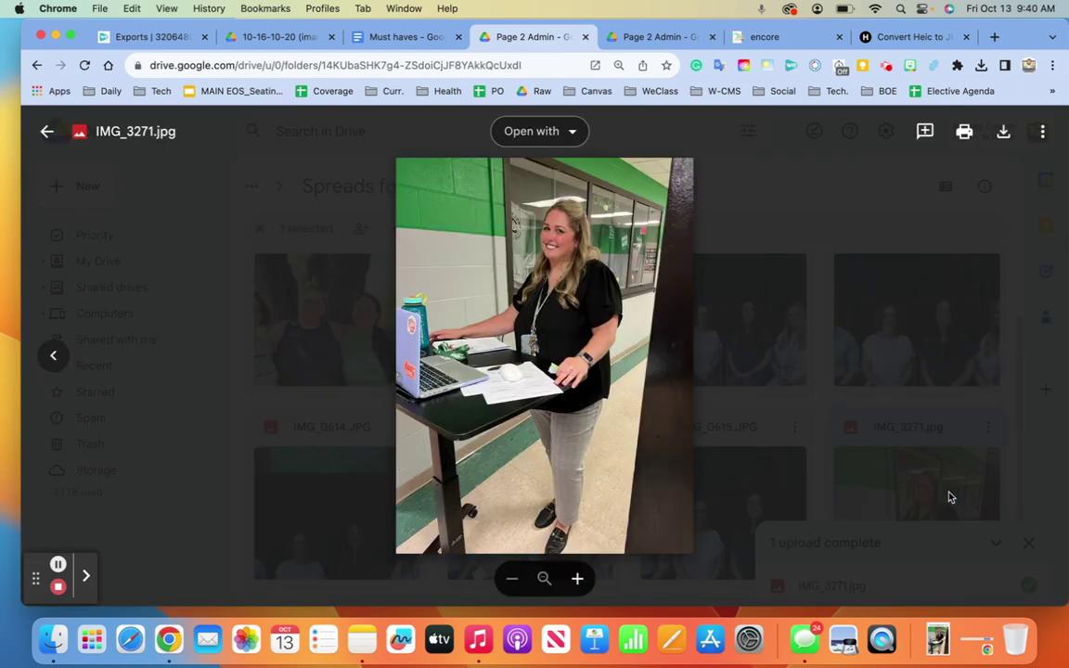
click(47, 130)
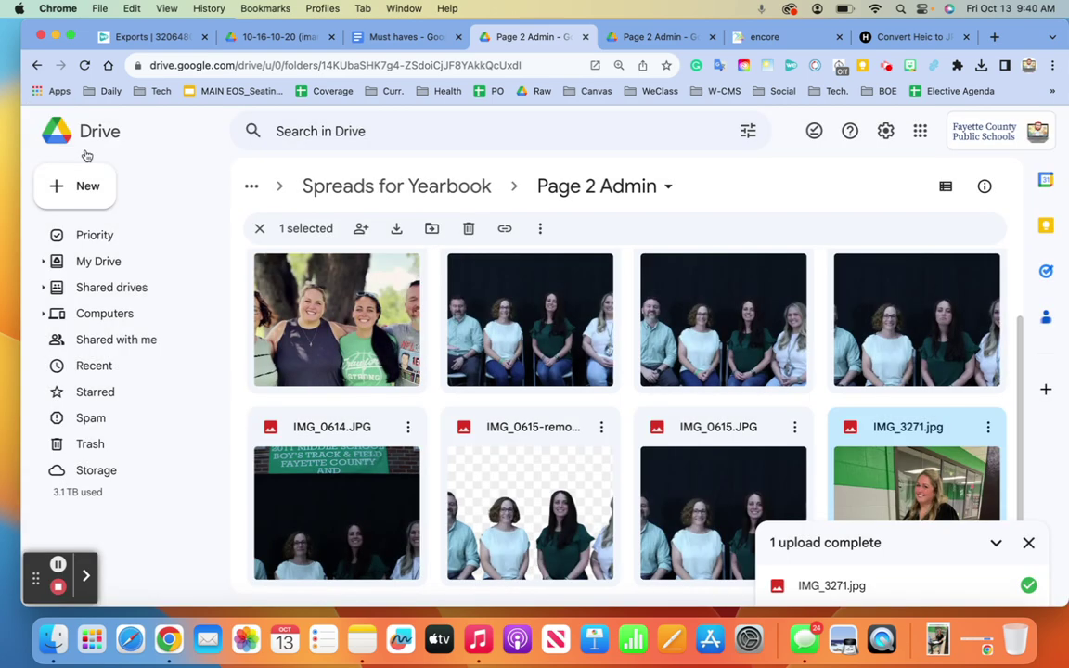
Switch to list view and open the Page 3 Office Staff folder from Spreads for Yearbook
click(945, 185)
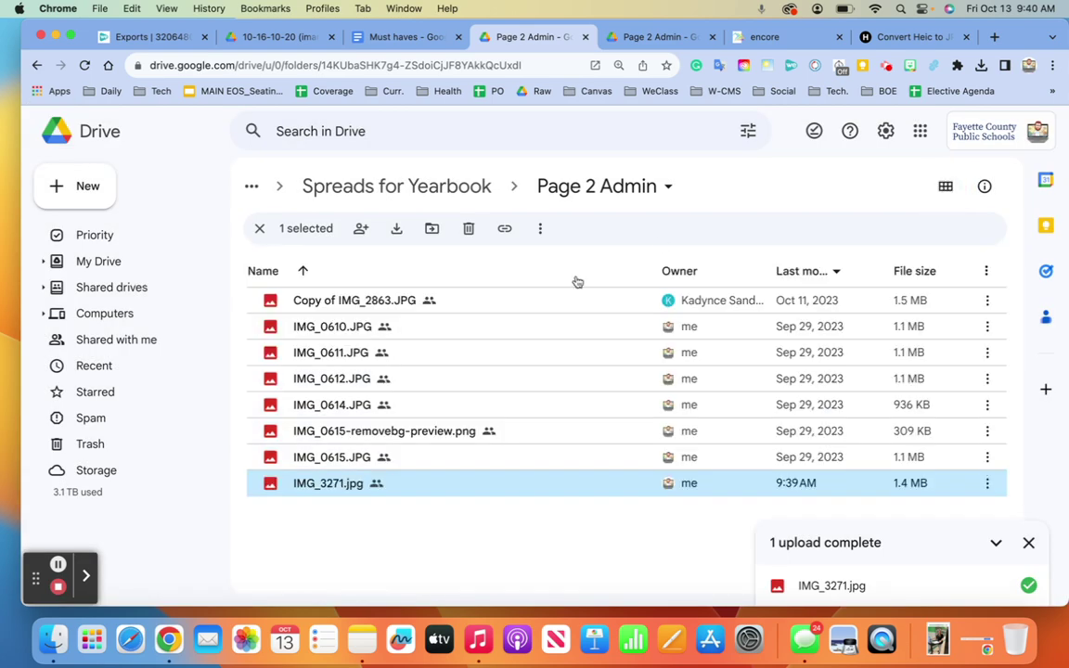
click(397, 186)
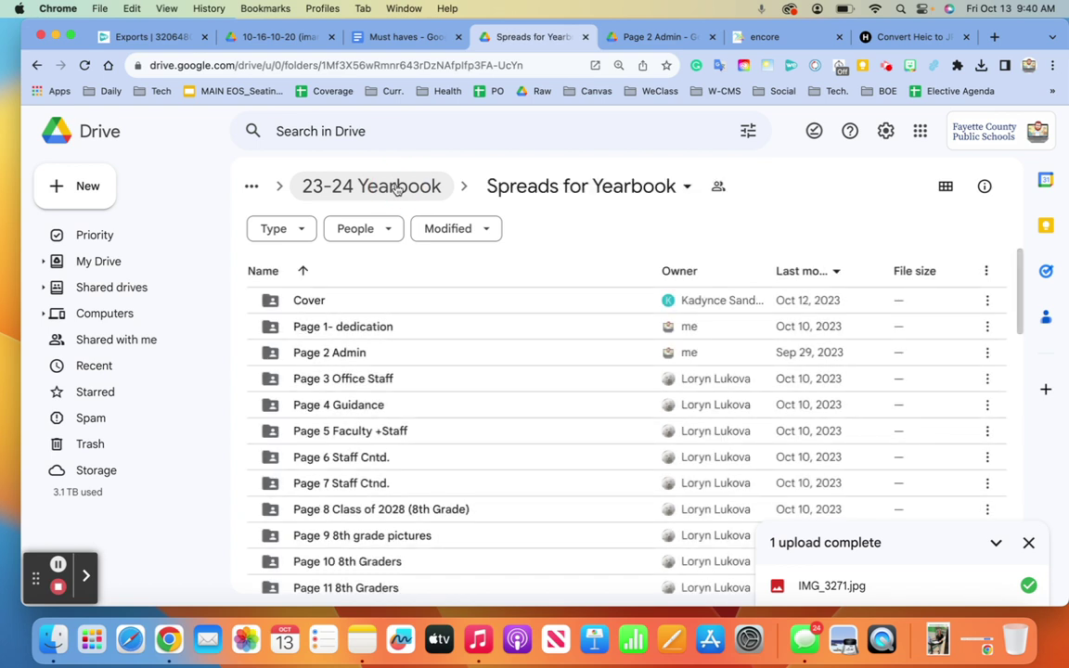
click(357, 380)
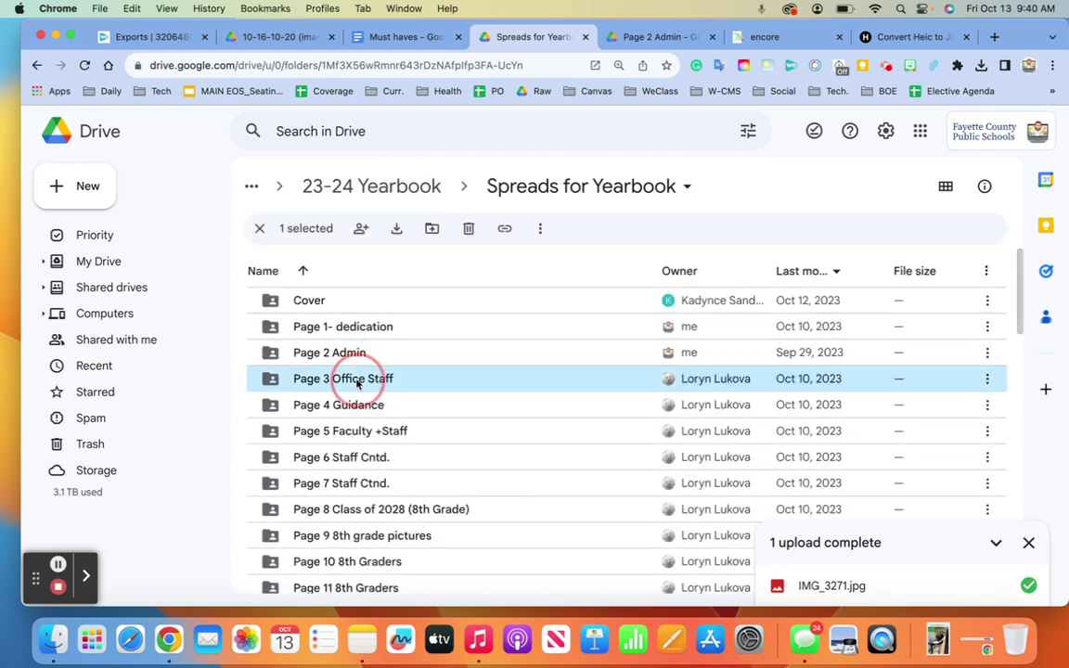
double_click(357, 380)
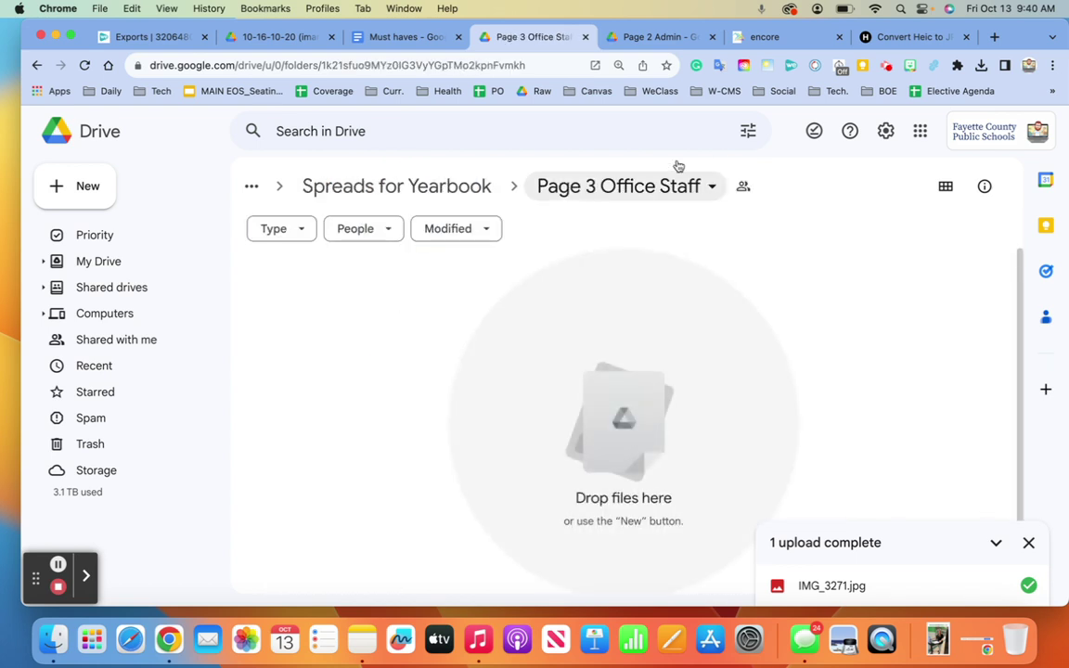
In the Page 2 Admin tab, go up the folder path to 23-24 Yearbook
click(627, 38)
click(385, 187)
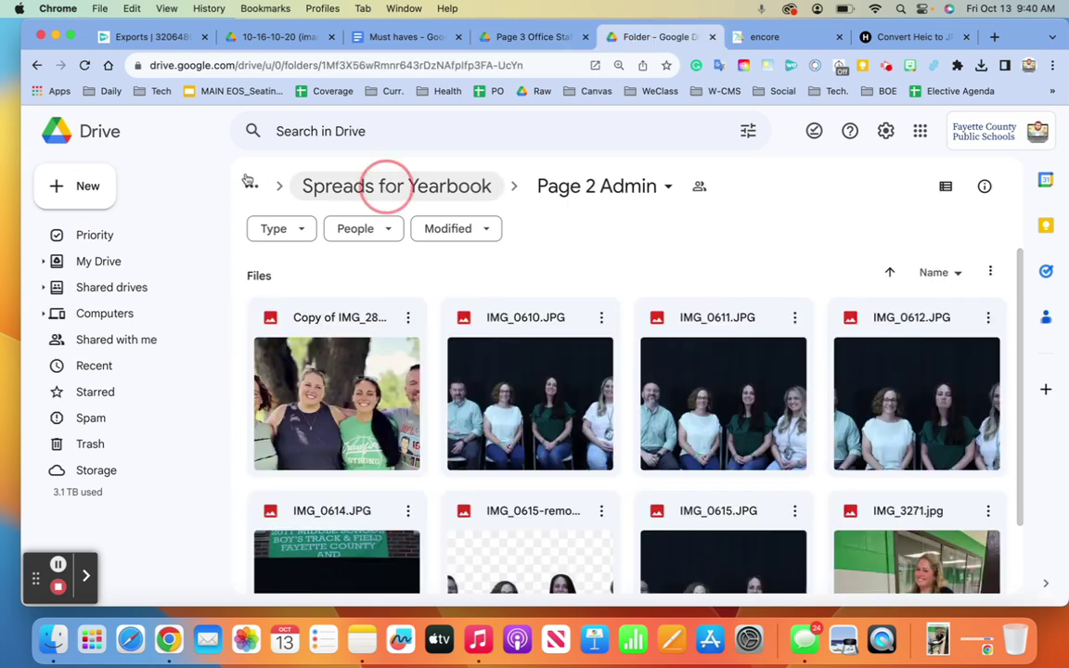
click(253, 188)
click(312, 181)
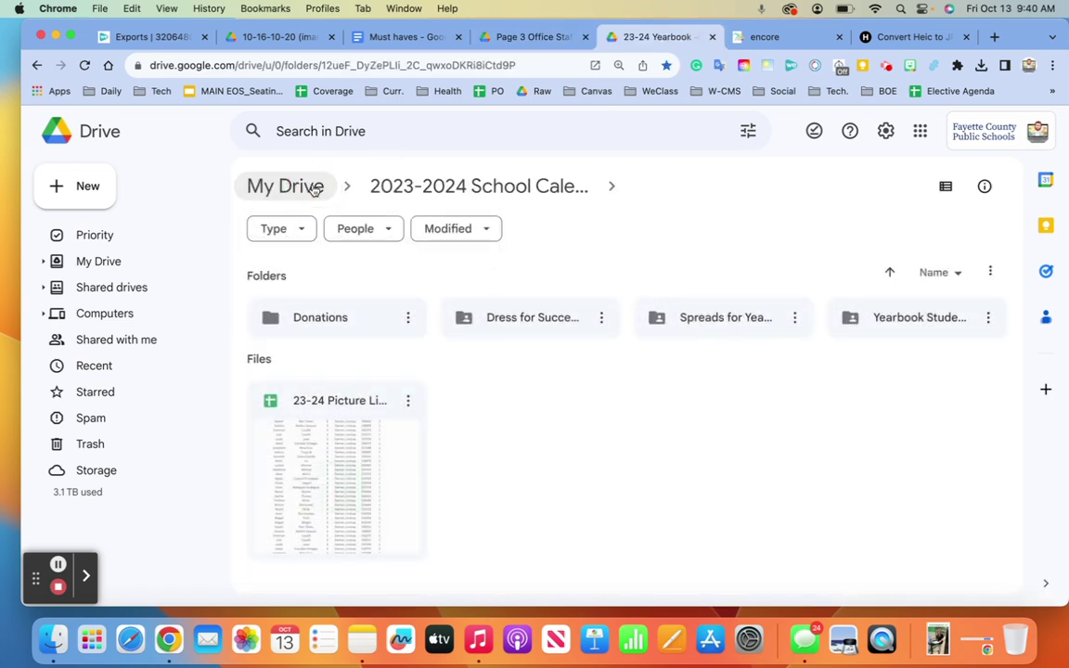
Open Yearbook Student Pictures, then 8-24-23 Dress for Success, and browse its HEIC photos down to Mr.Mitchell.HEIC
double_click(884, 318)
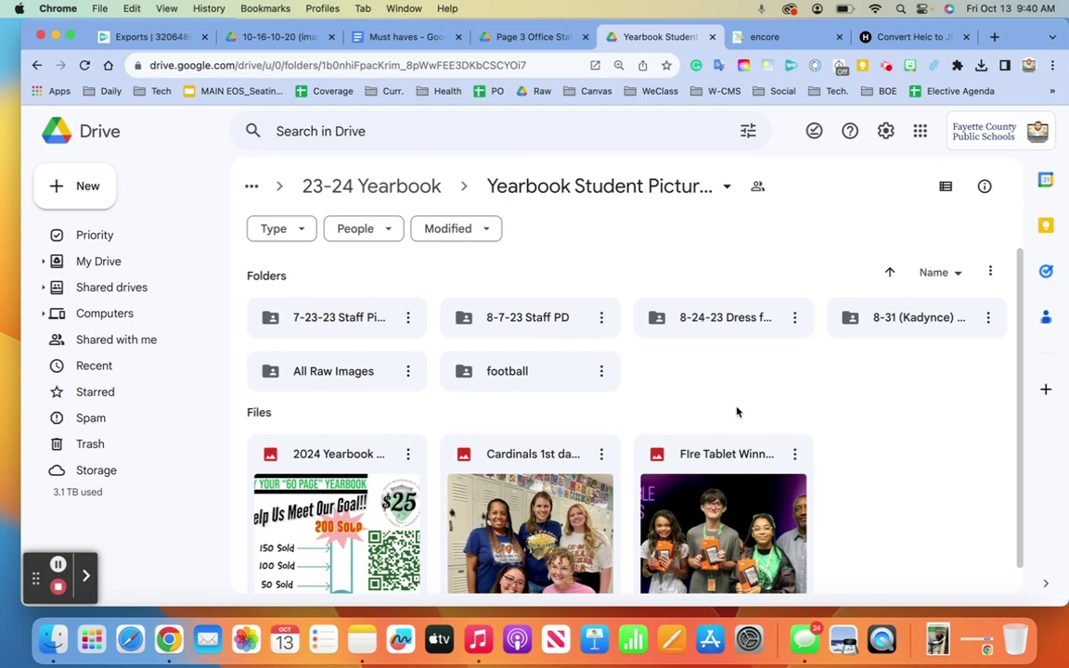
double_click(752, 318)
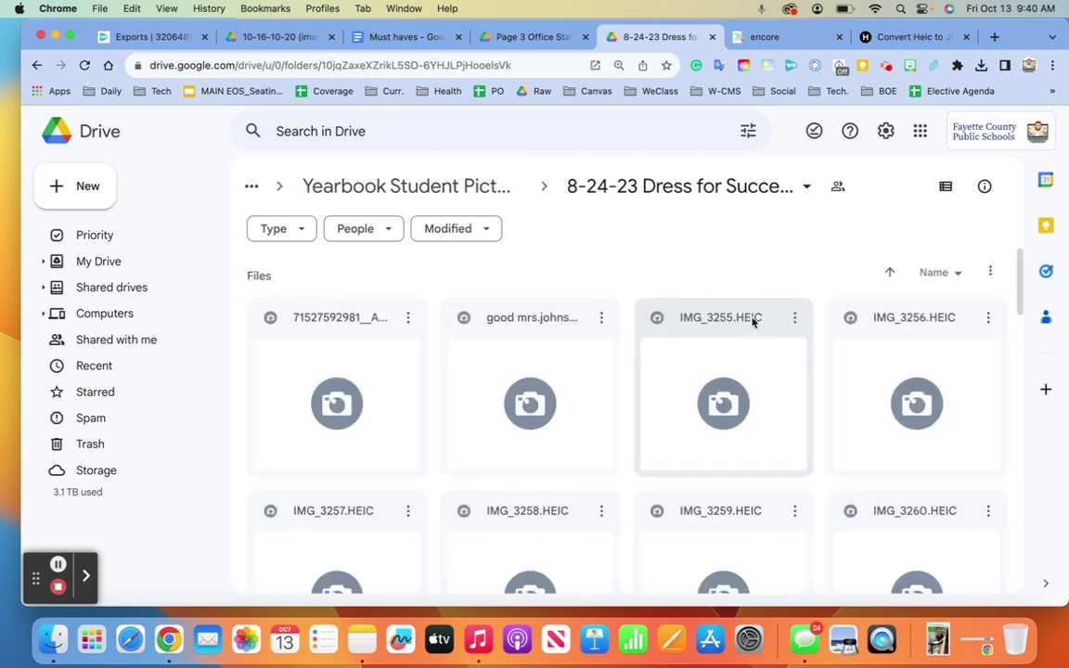
scroll(740, 423, down, 5)
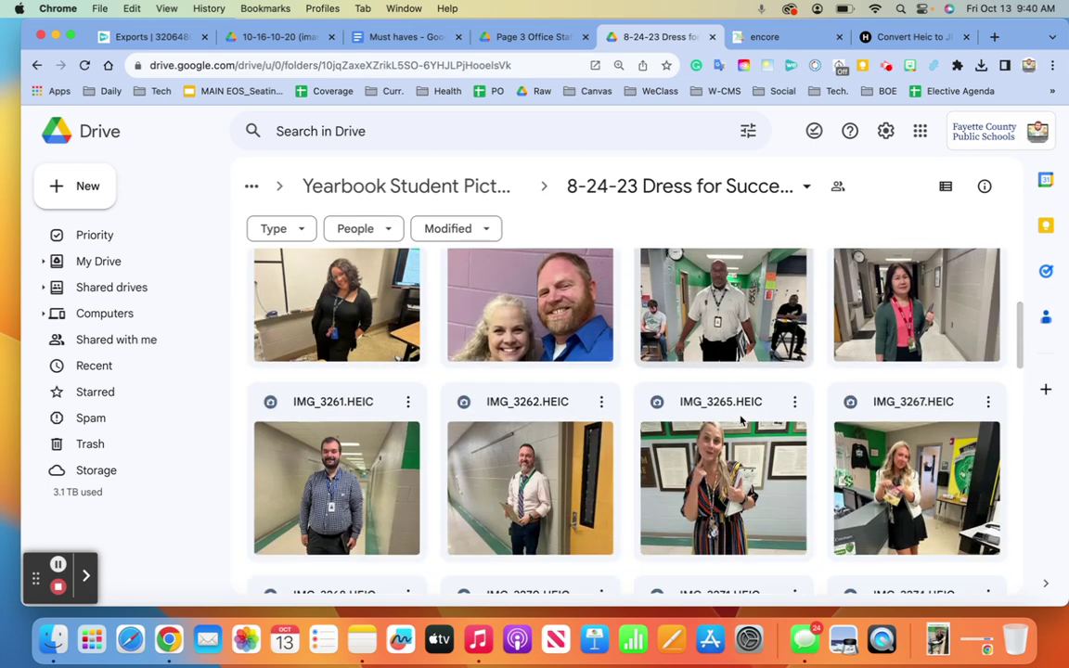
scroll(740, 422, down, 6)
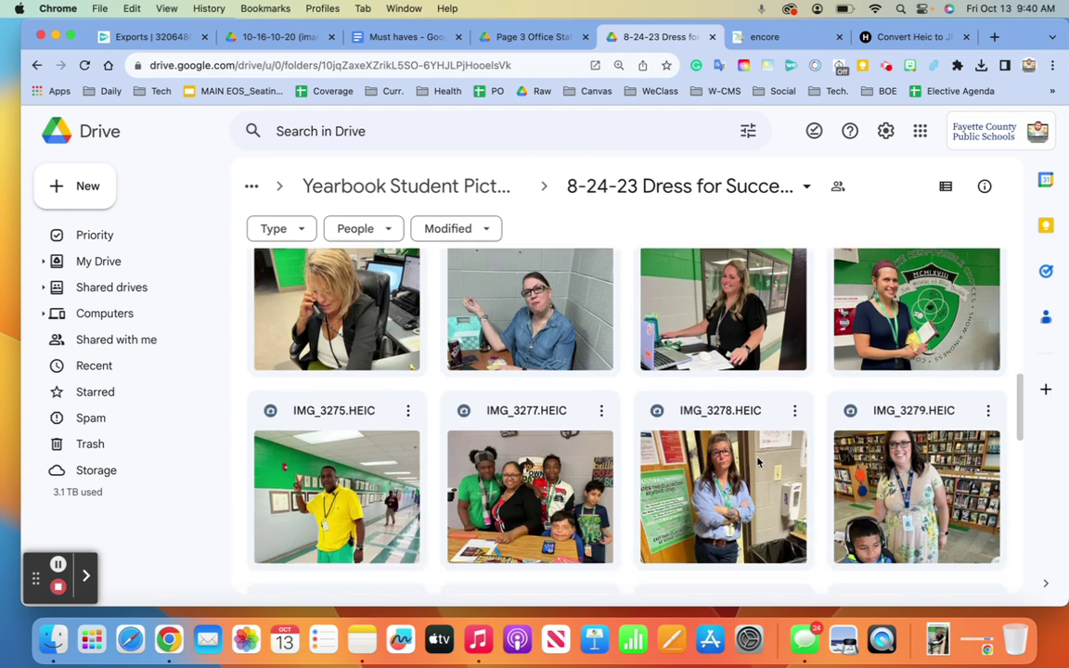
scroll(758, 461, down, 5)
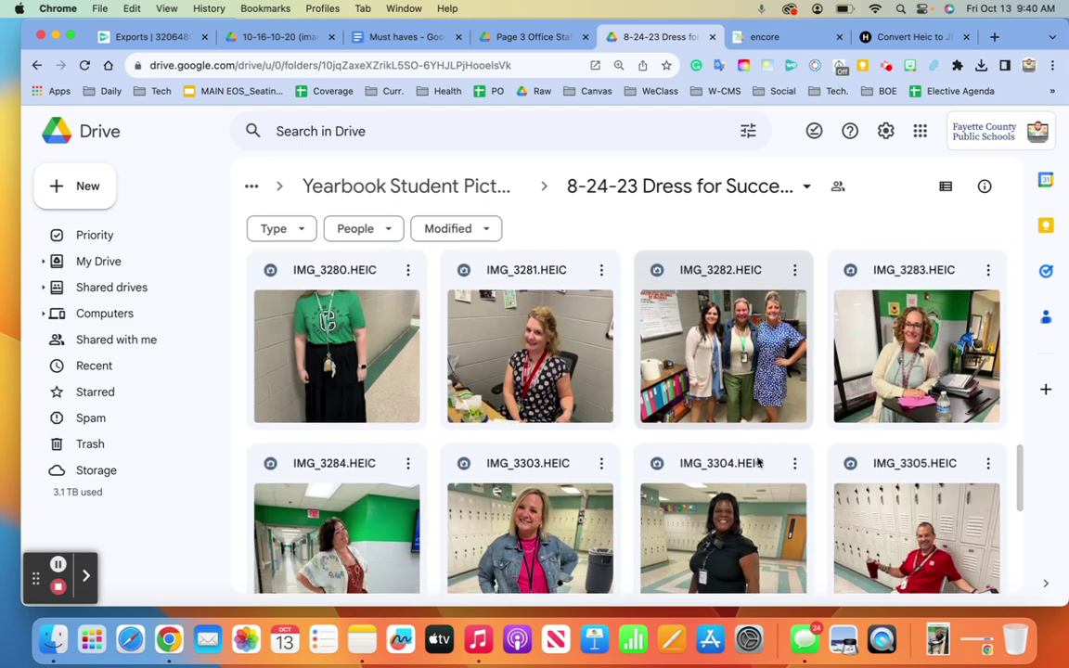
scroll(758, 461, down, 1)
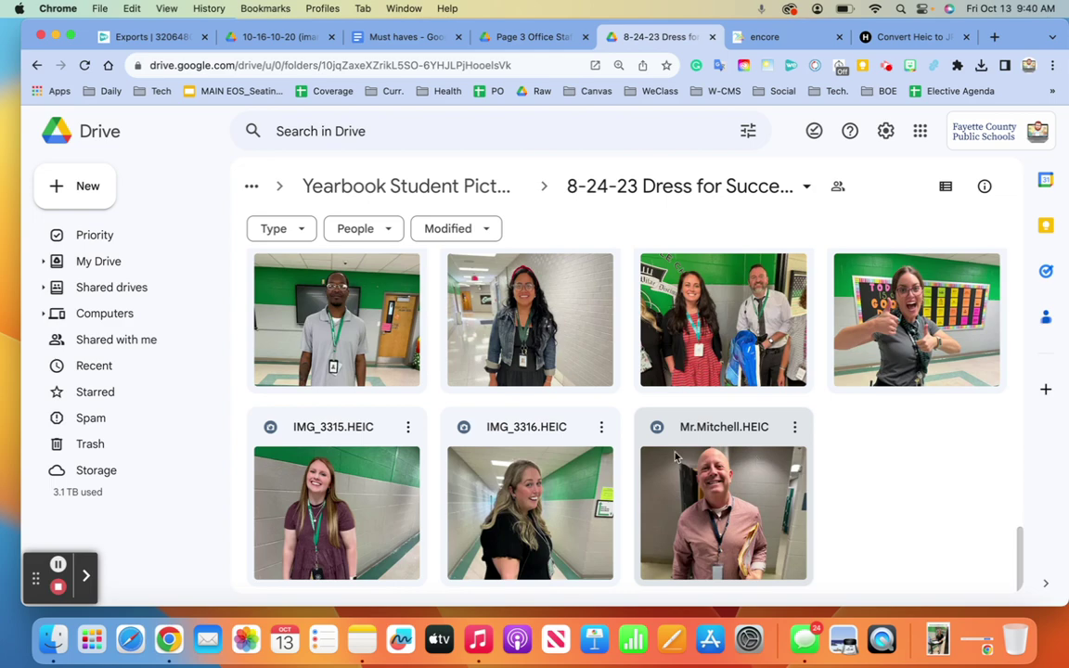
scroll(691, 464, up, 3)
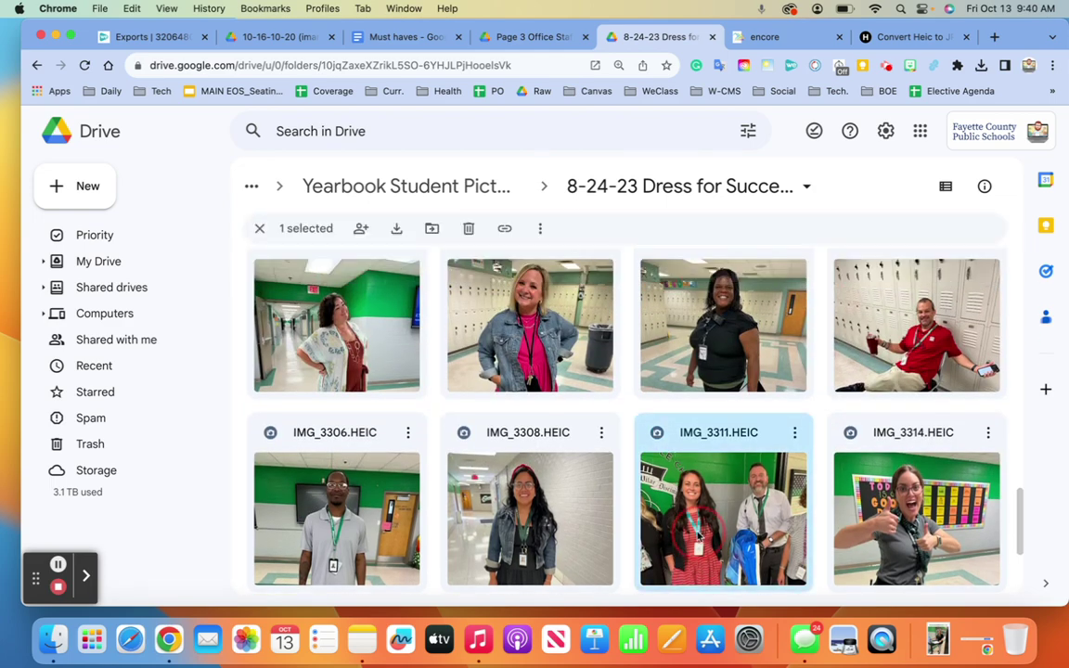
Preview and zoom into IMG_3311.HEIC, then scroll the grid to locate IMG_3268.HEIC
double_click(698, 537)
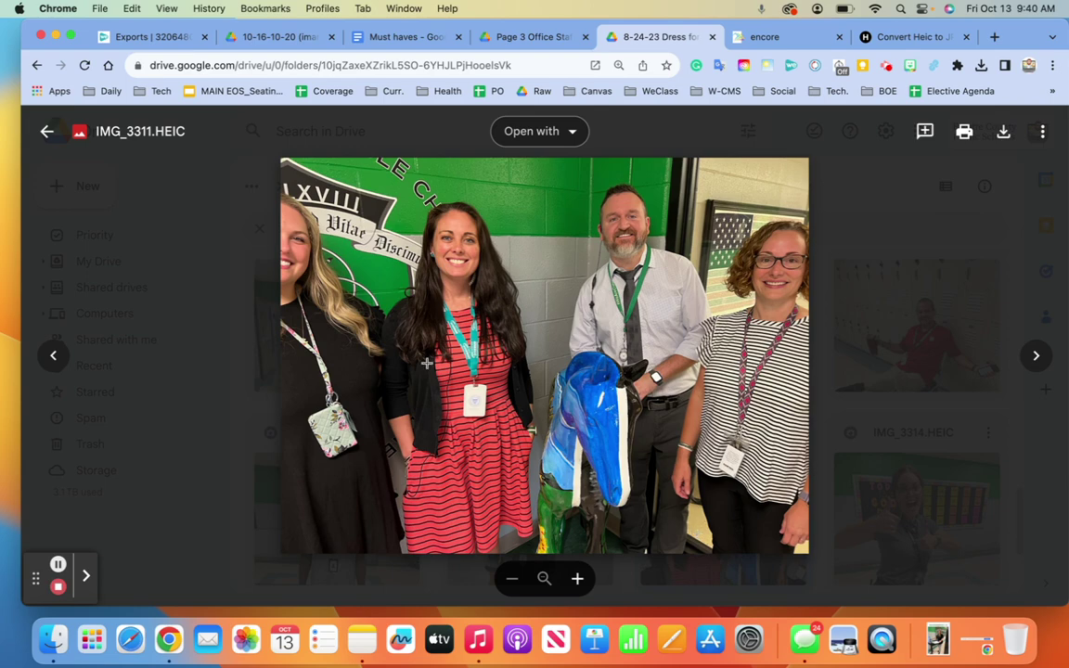
drag(382, 178, 764, 496)
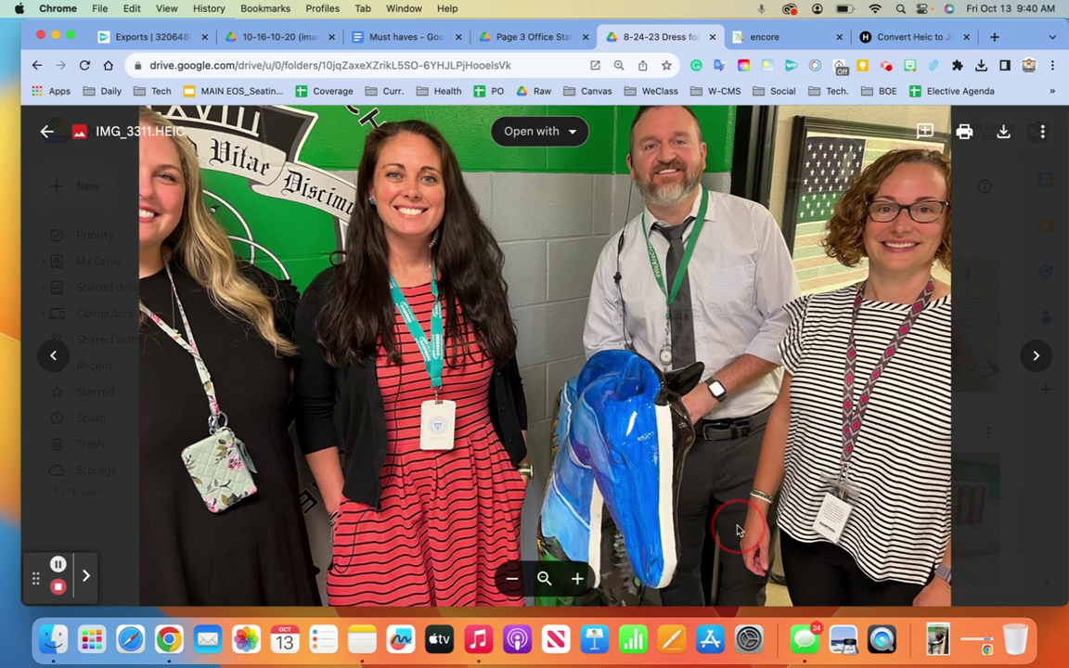
click(45, 135)
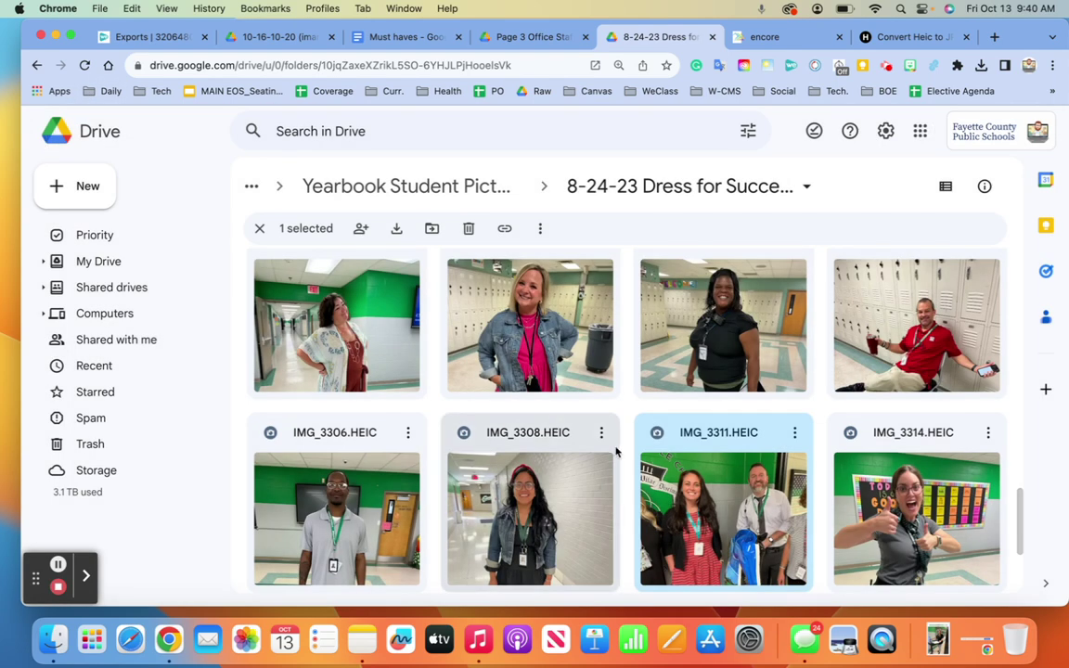
scroll(725, 411, up, 15)
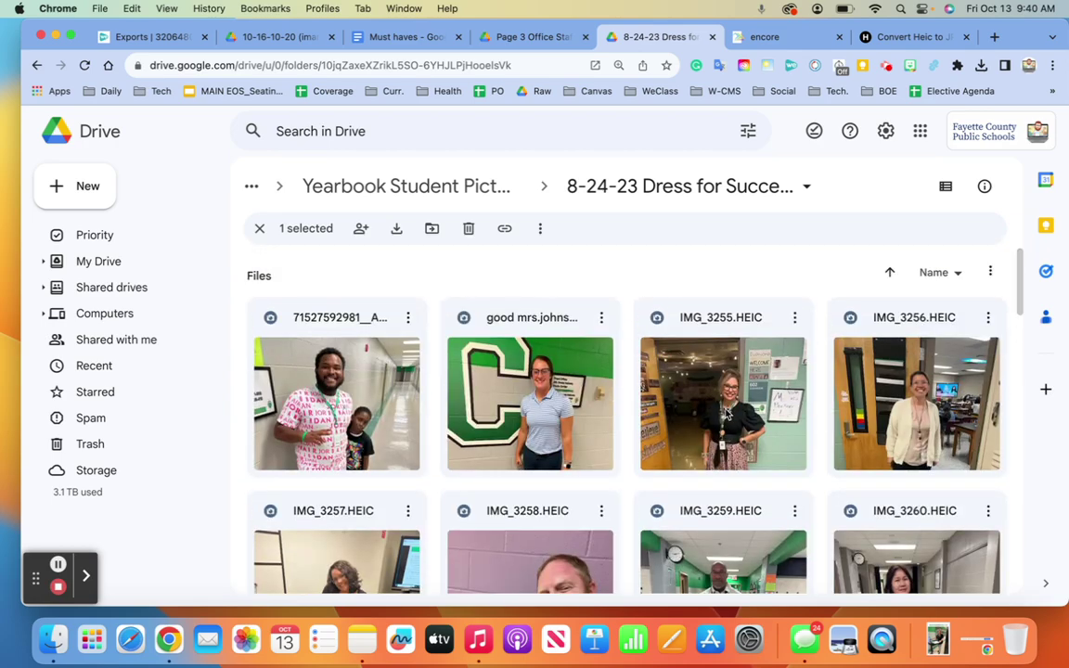
scroll(726, 415, down, 3)
scroll(726, 415, up, 3)
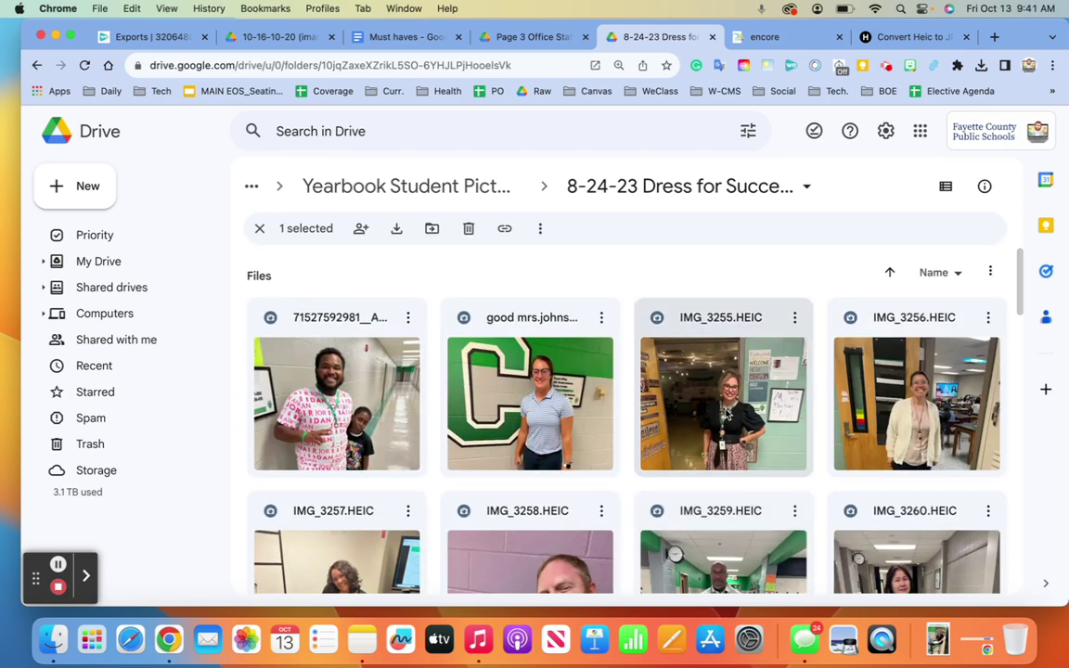
scroll(726, 415, down, 5)
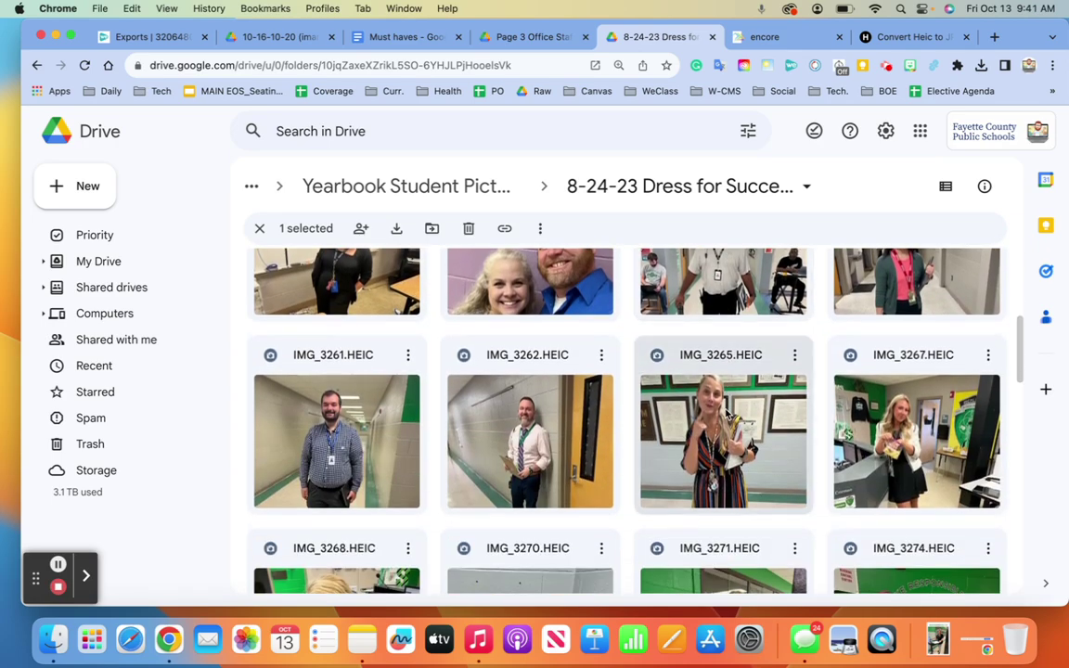
scroll(726, 415, down, 4)
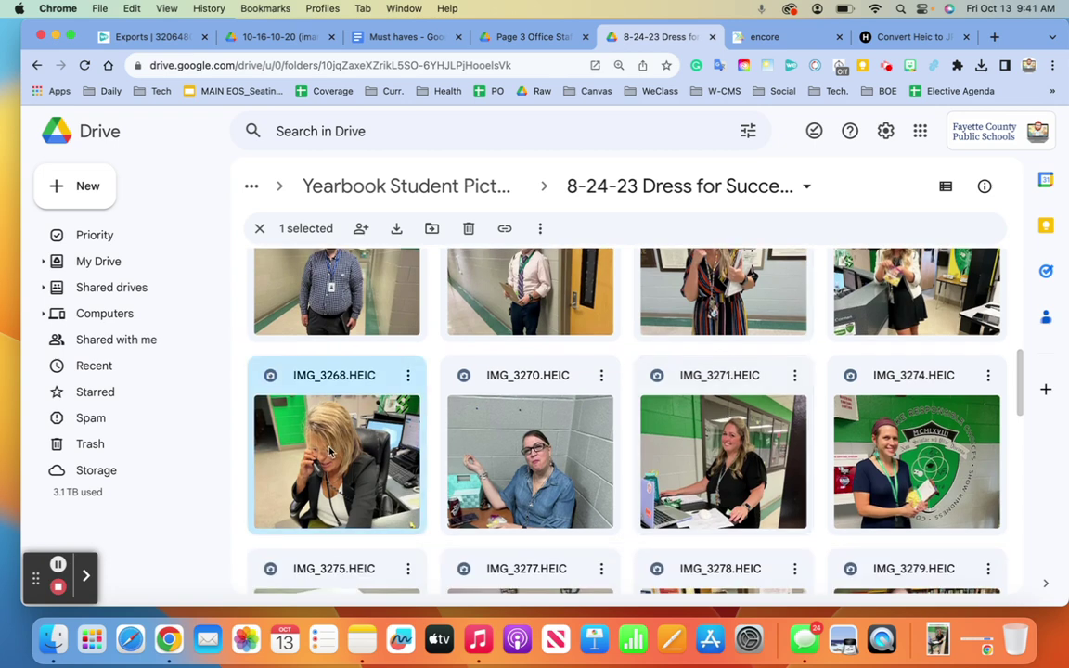
Preview and download IMG_3268.HEIC, then return to the heictojpg converter tab
double_click(338, 466)
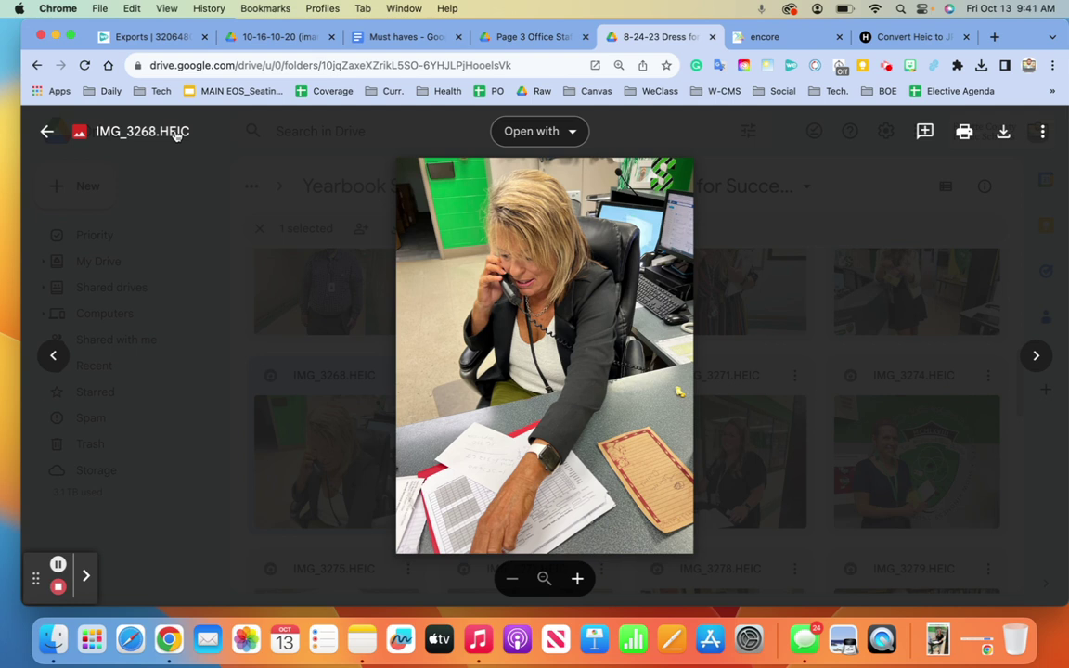
click(1004, 133)
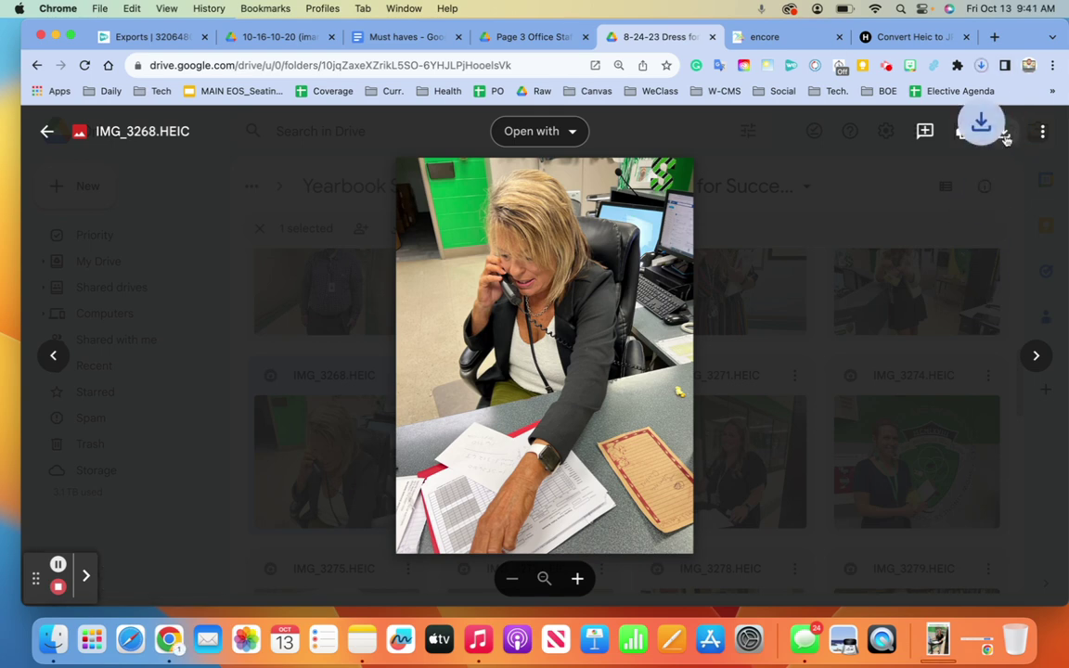
click(869, 41)
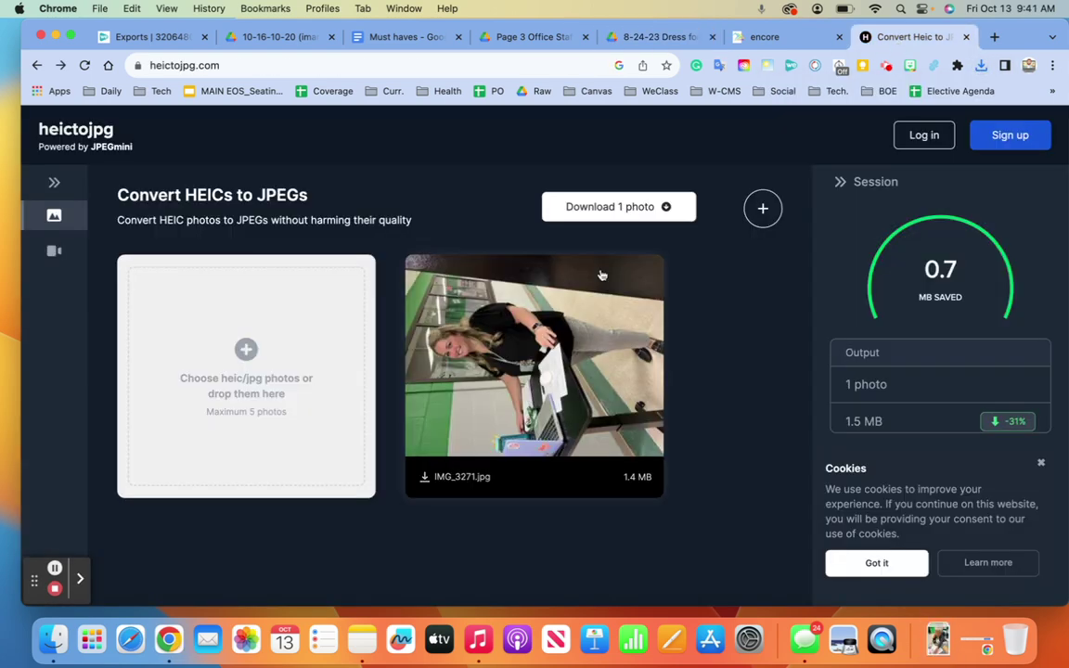
Convert IMG_3268.HEIC from Downloads and download the resulting 1.8 MB IMG_3268.jpg
click(761, 209)
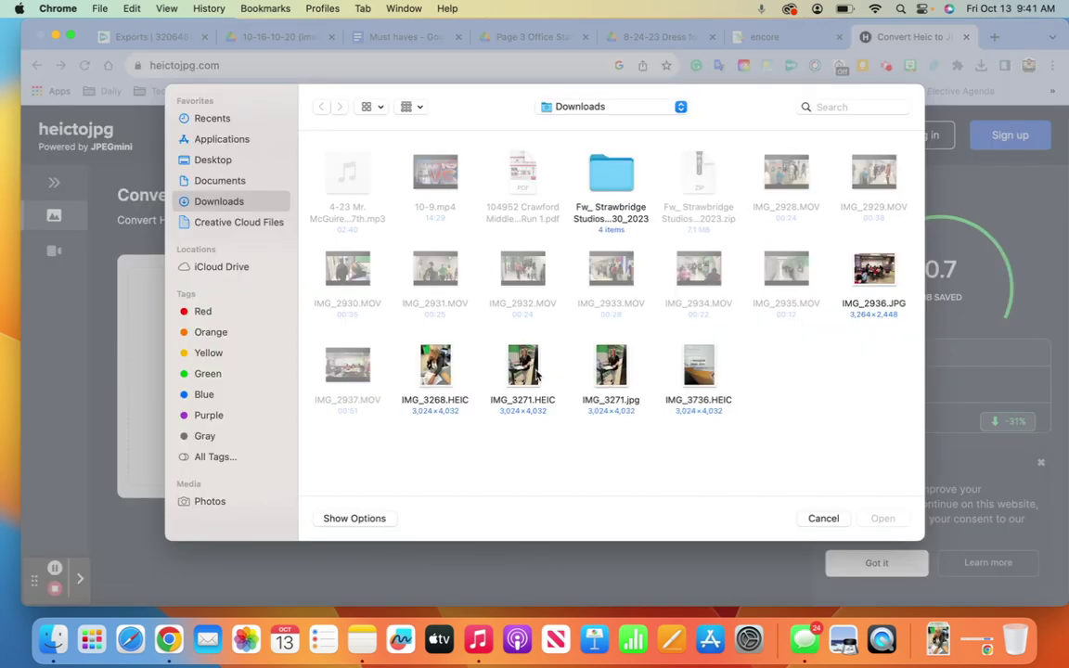
click(436, 365)
double_click(436, 365)
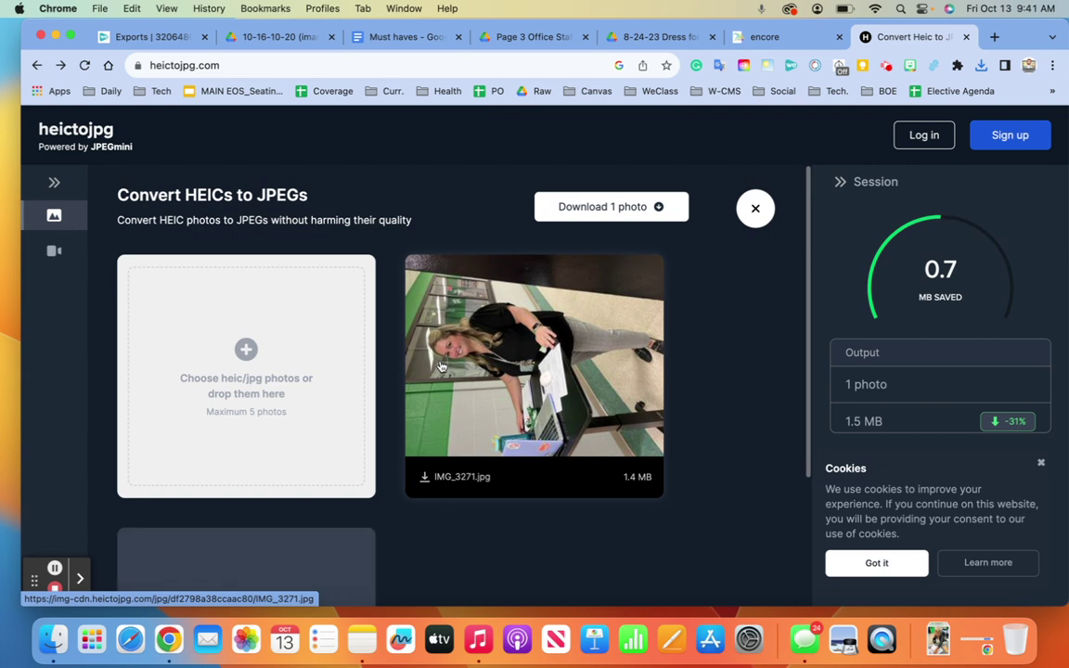
scroll(579, 460, down, 3)
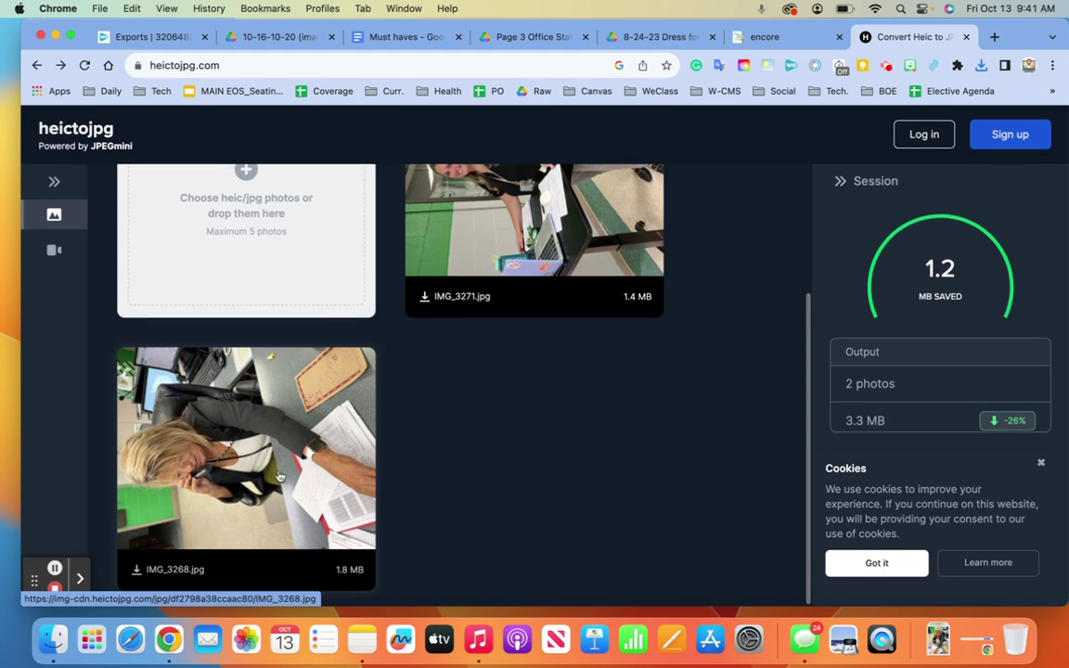
click(136, 572)
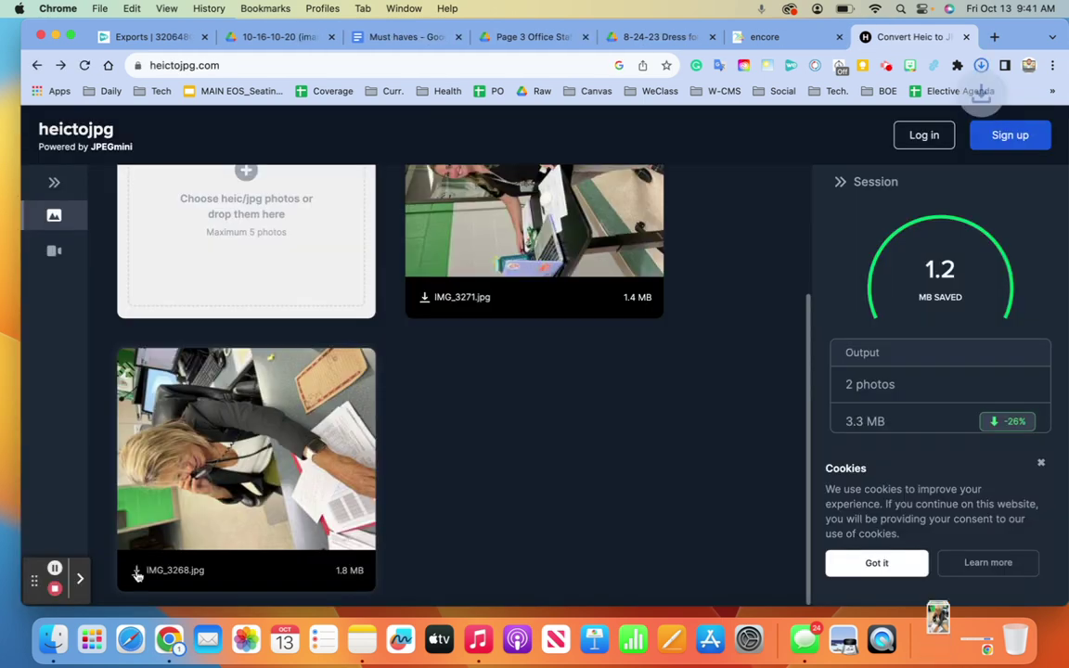
click(659, 37)
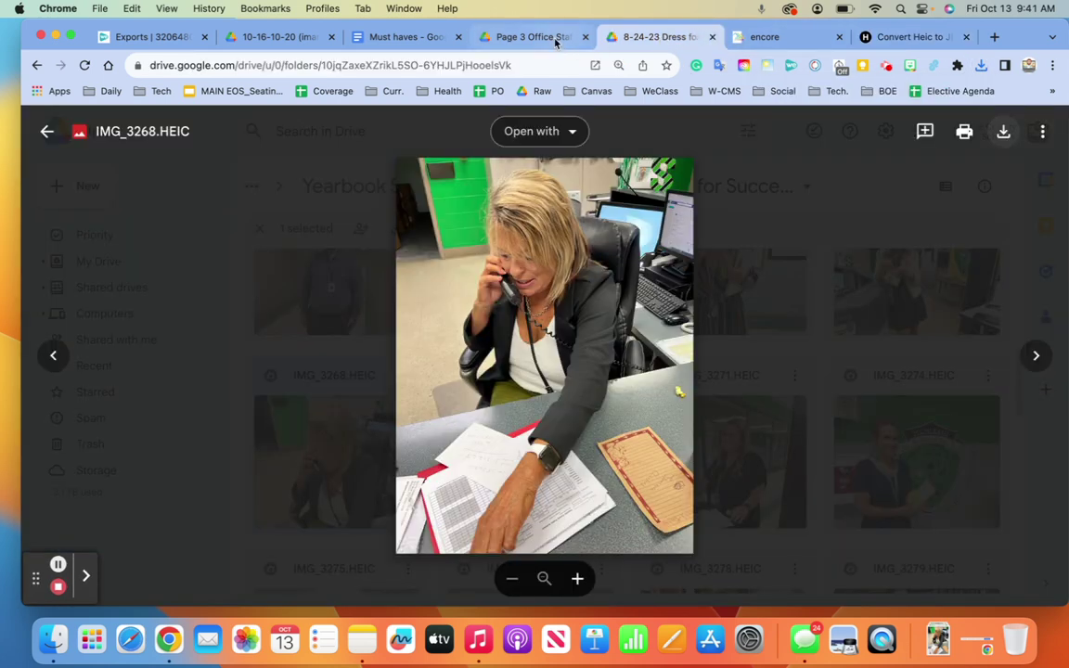
Drag IMG_3268.jpg from Chrome's downloads into the Page 3 Office Staff folder and view it as thumbnails
click(47, 132)
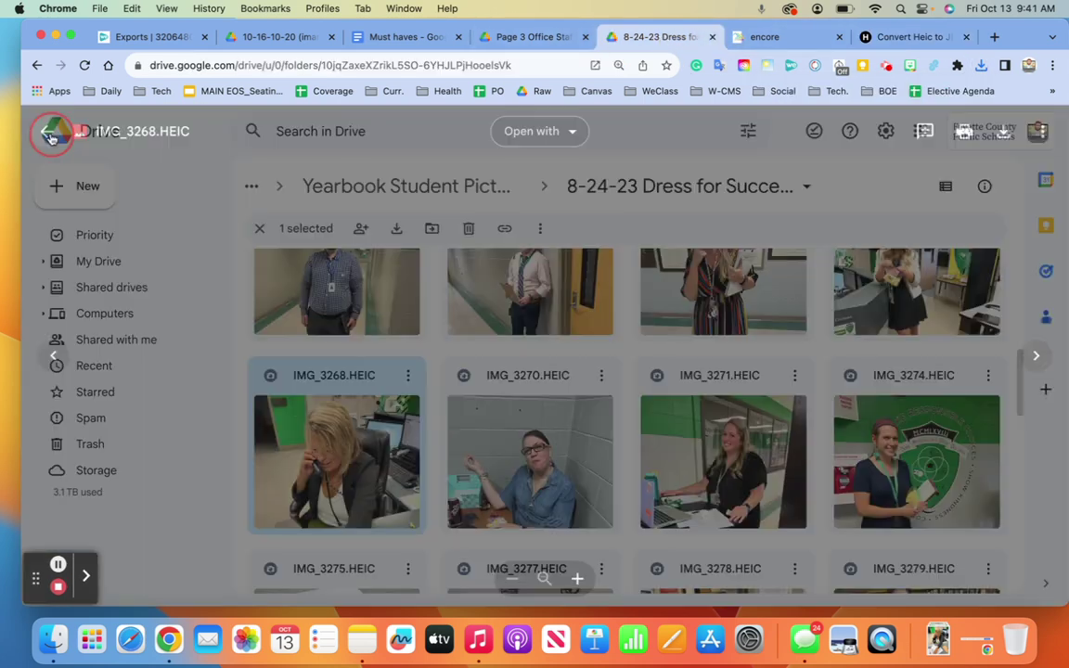
click(487, 36)
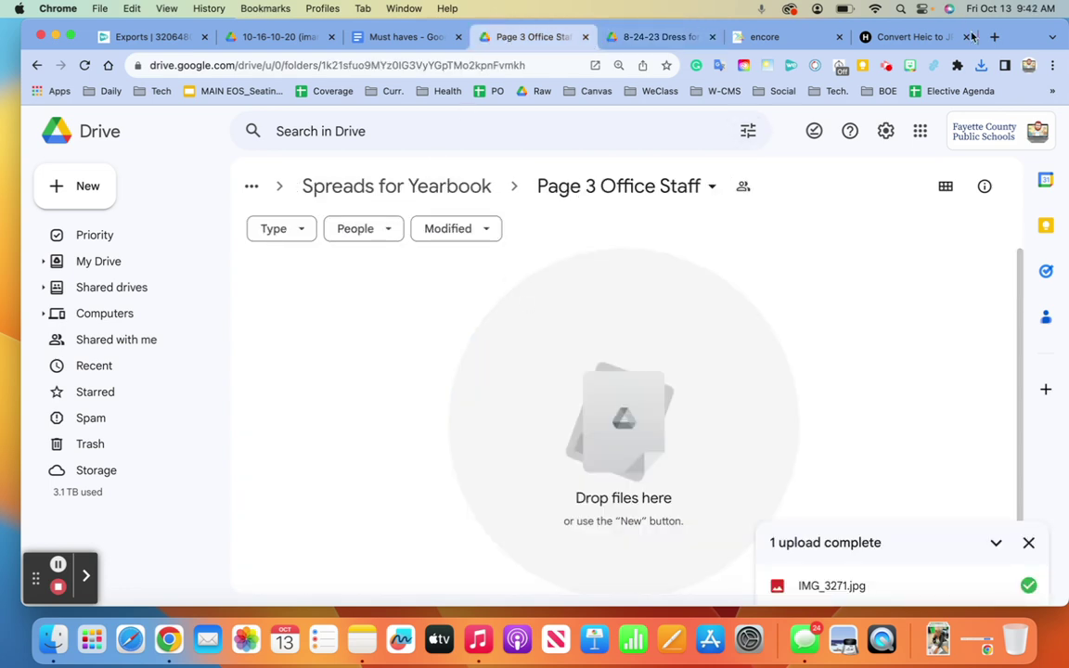
click(980, 65)
drag(842, 131, 454, 377)
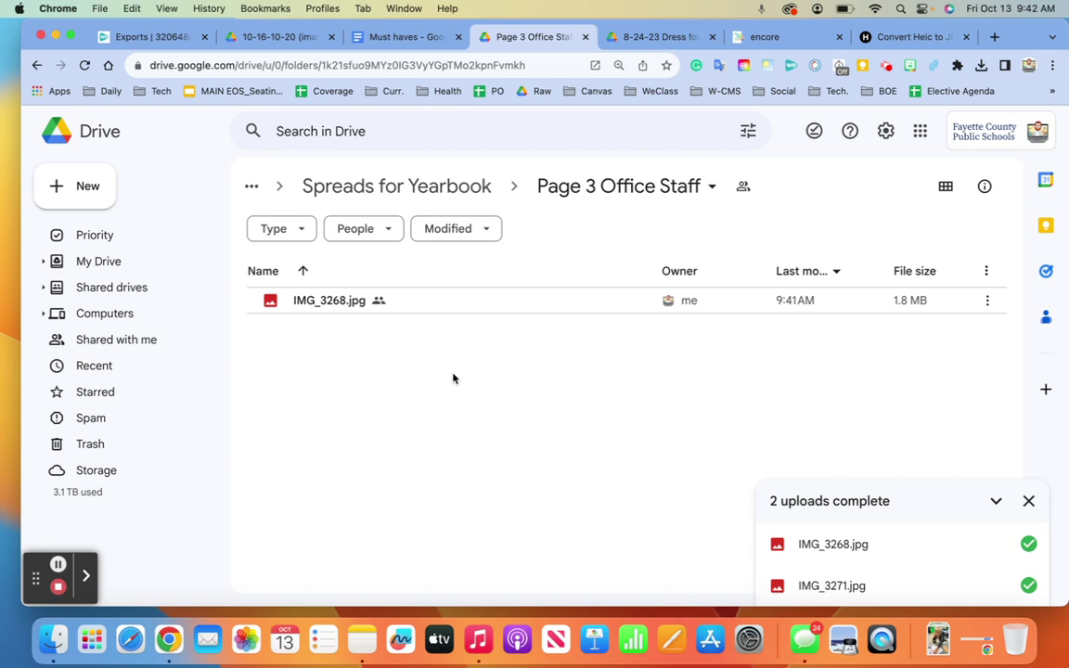
click(945, 189)
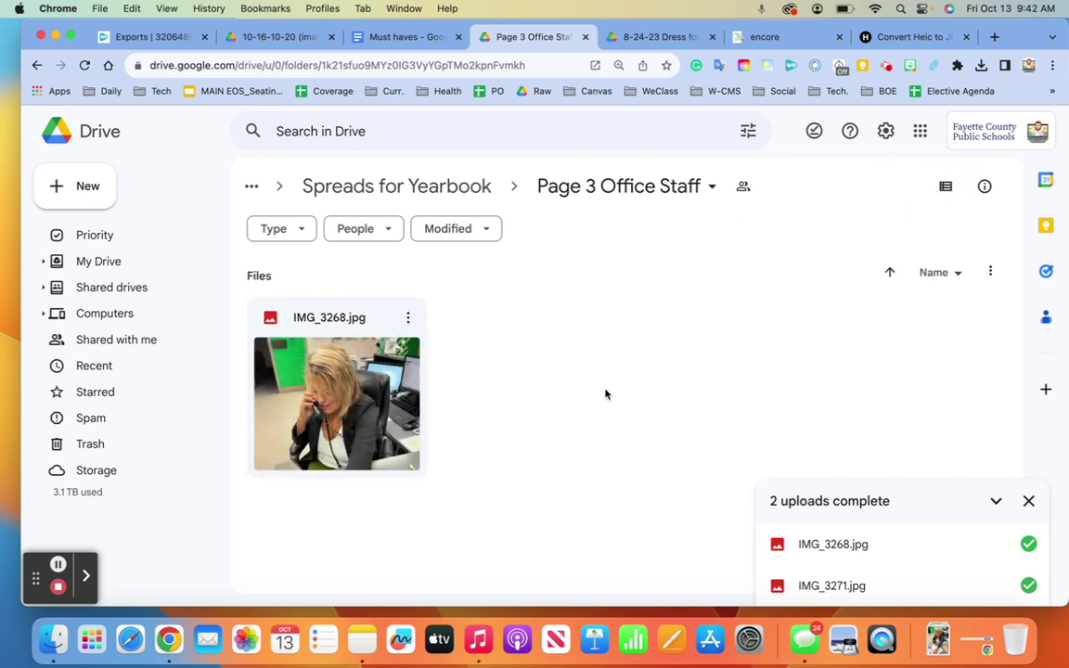
click(761, 37)
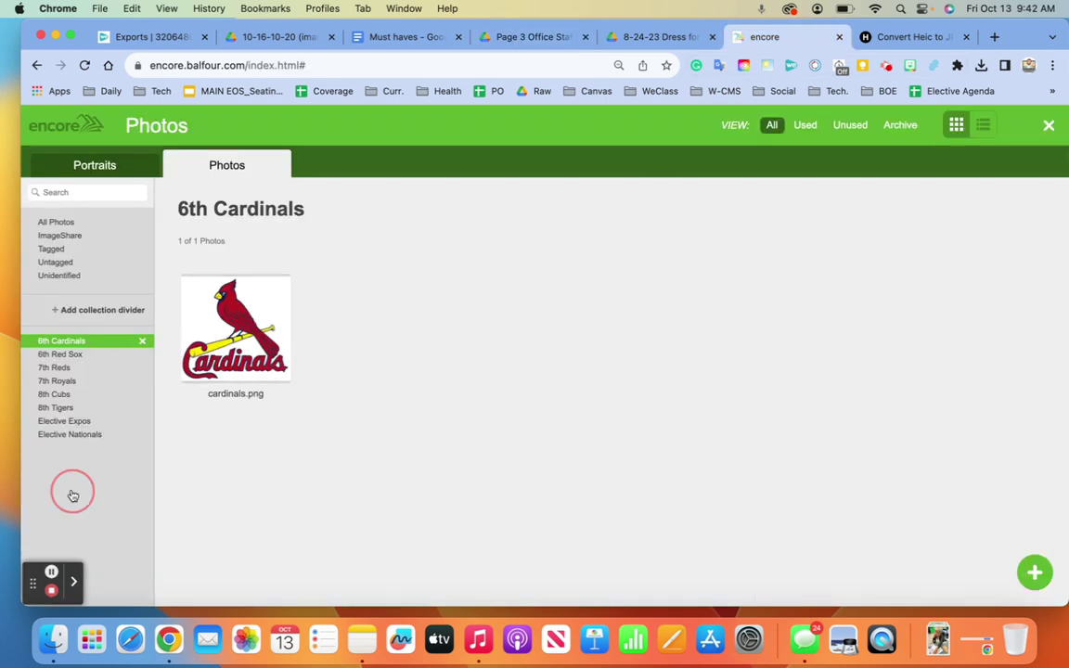
Connect the Google account to Encore's Upload from Google Drive, allow access, then close the picker and dialog
click(1033, 574)
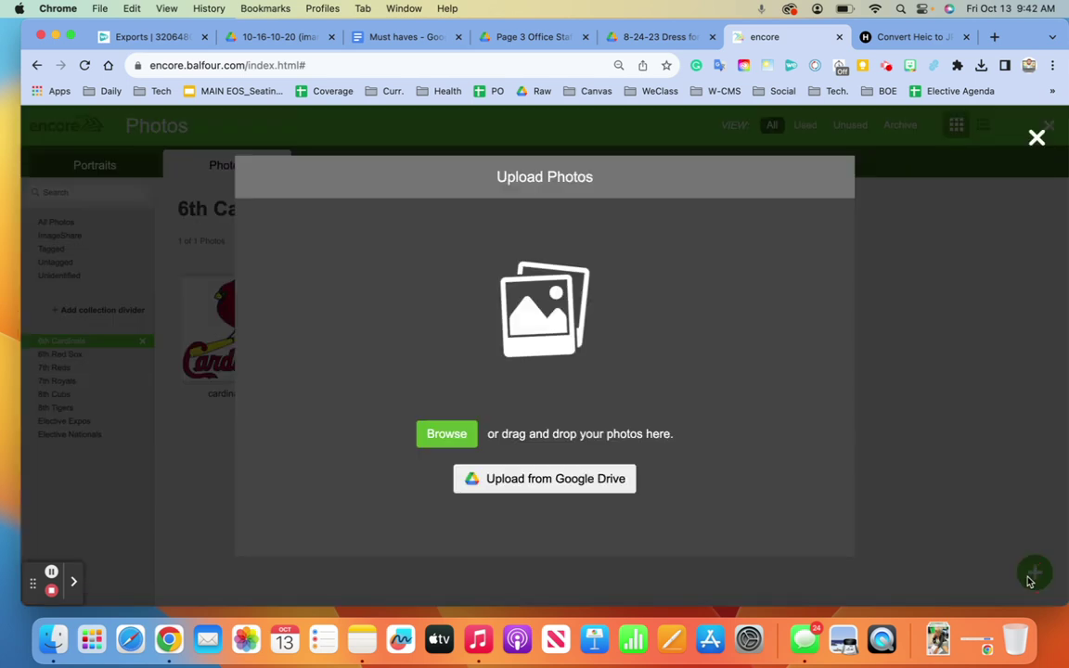
click(551, 491)
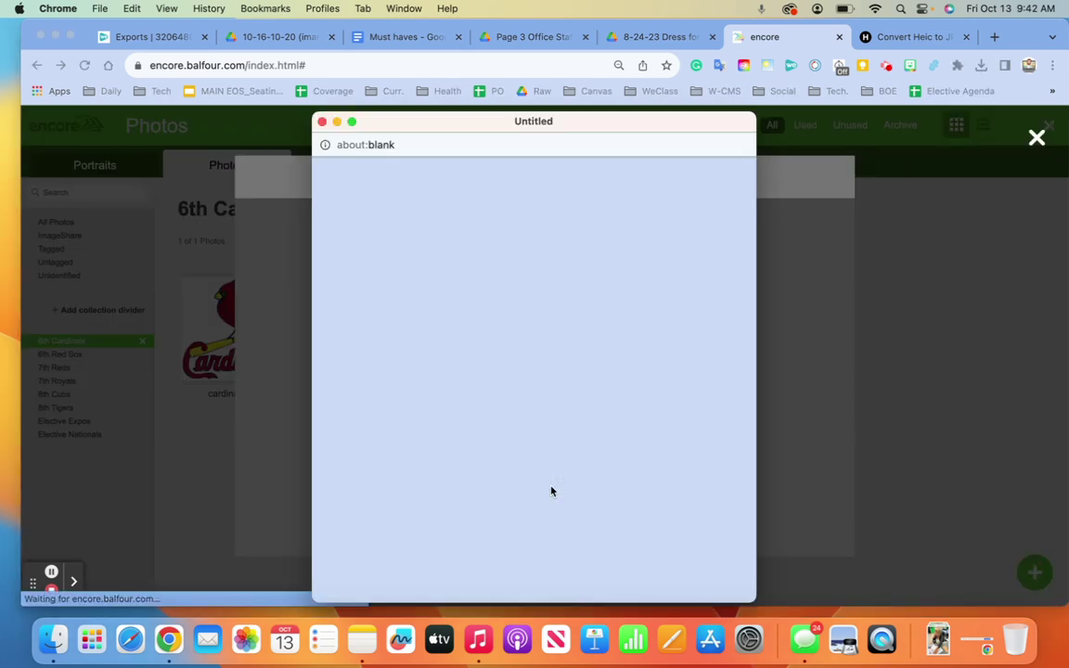
click(464, 305)
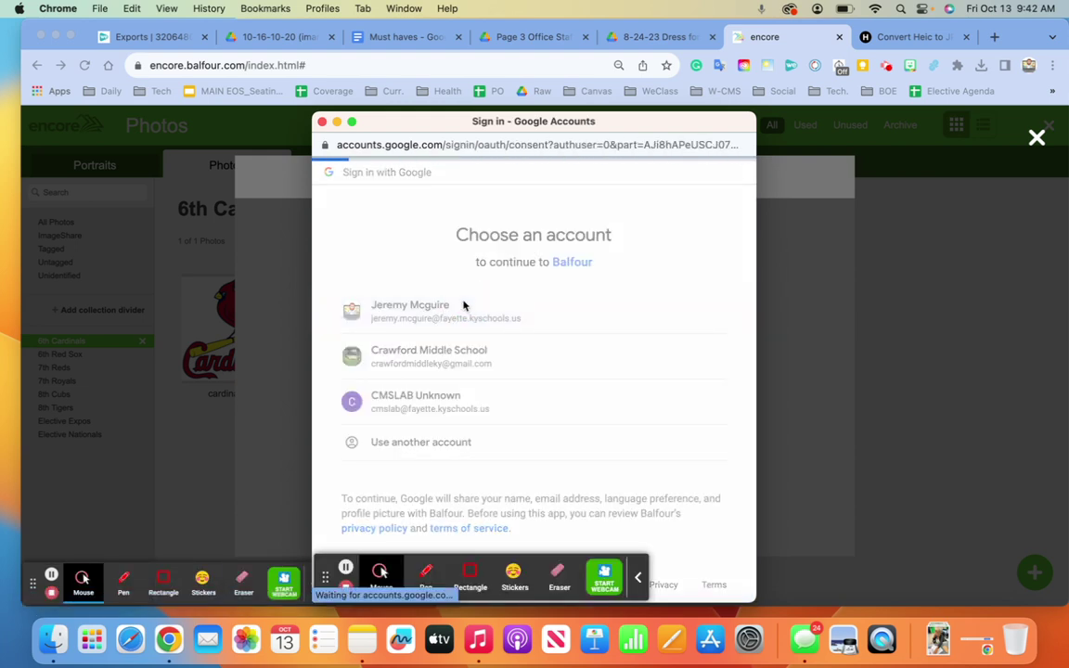
click(611, 523)
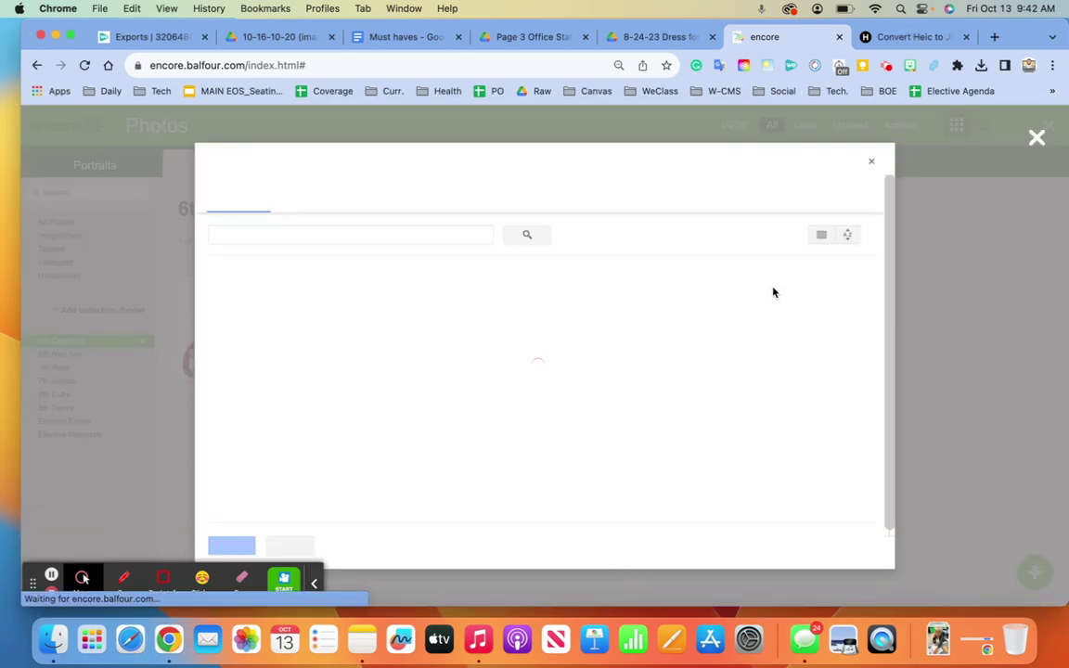
click(872, 163)
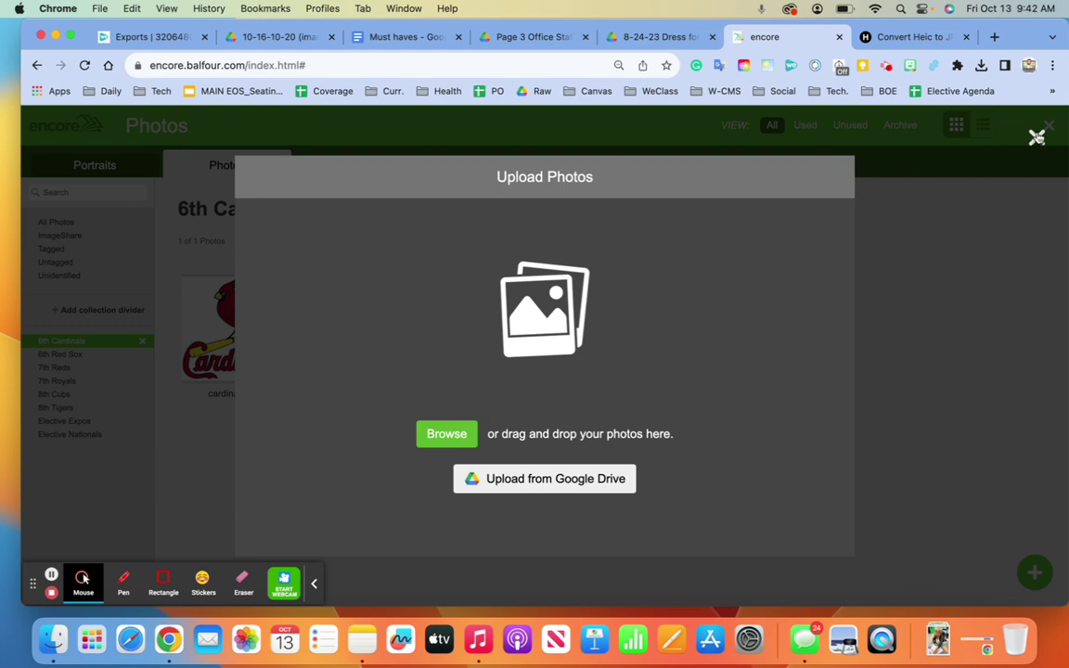
click(1043, 127)
Show the Page 3 Office Staff Drive folder's files as a list
click(649, 37)
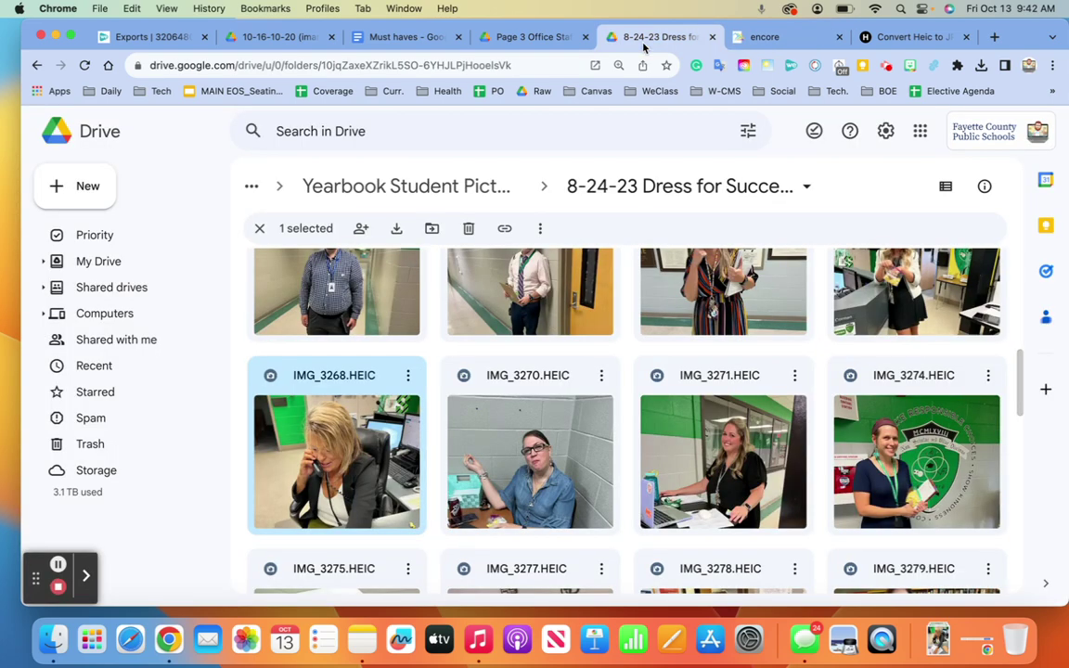
click(530, 37)
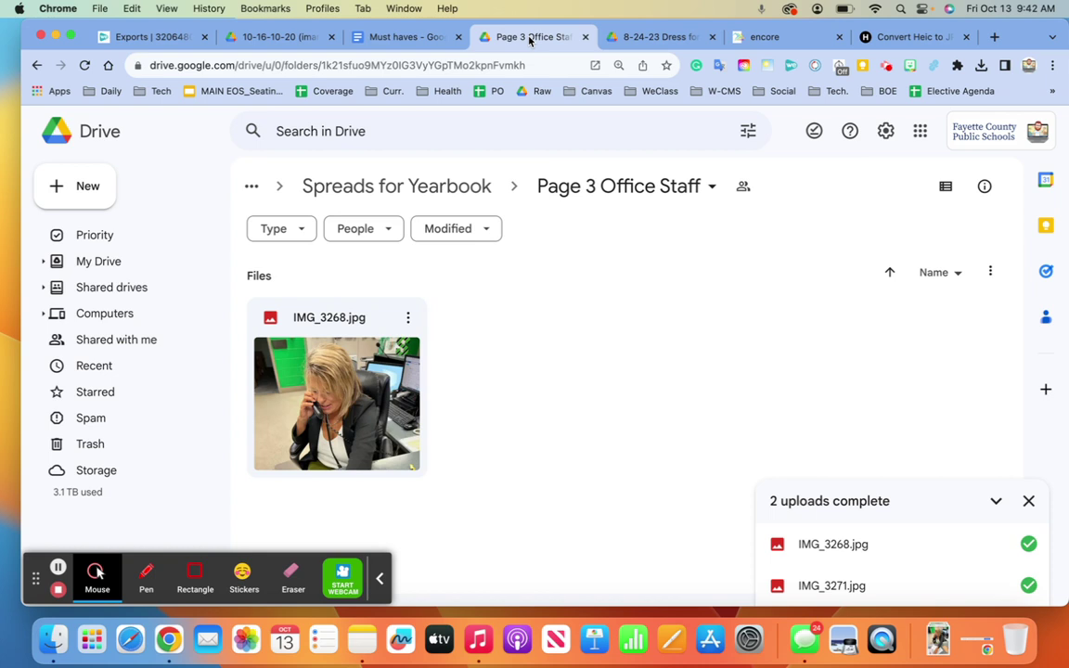
click(945, 186)
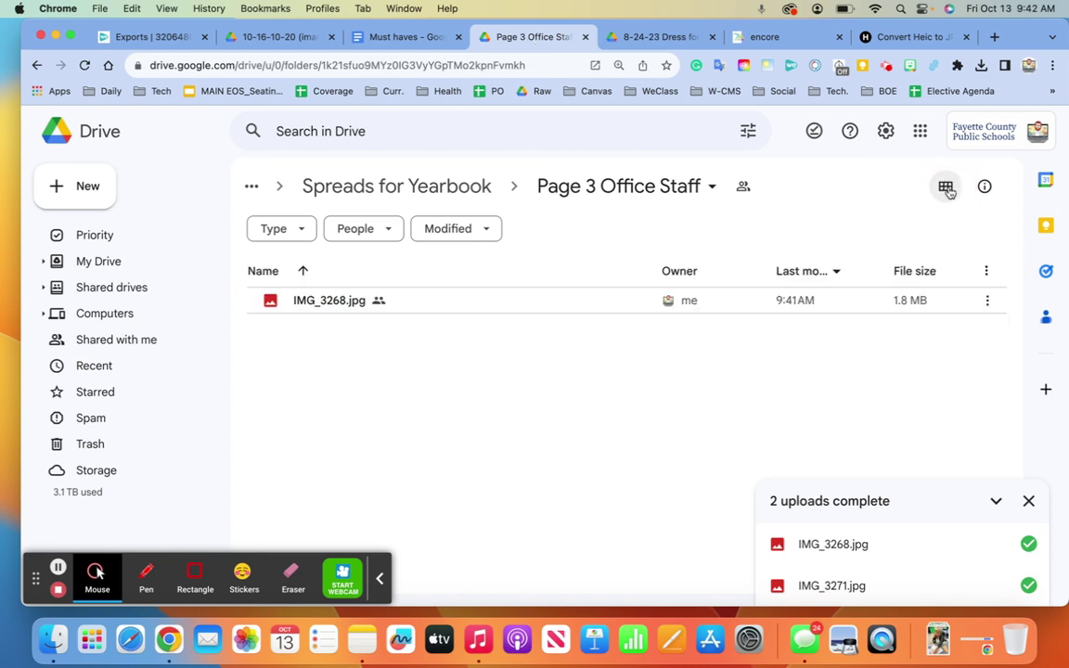
Browse the Spreads for Yearbook folder list, then return to the encore Photos page
click(471, 187)
scroll(432, 367, down, 3)
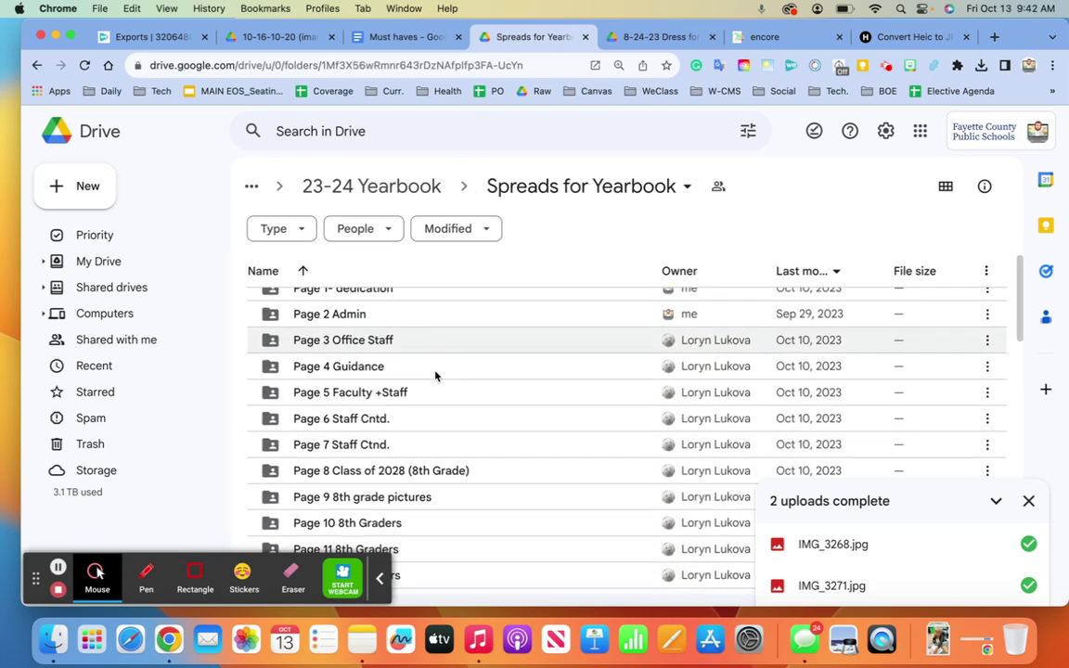
click(379, 579)
scroll(453, 436, up, 3)
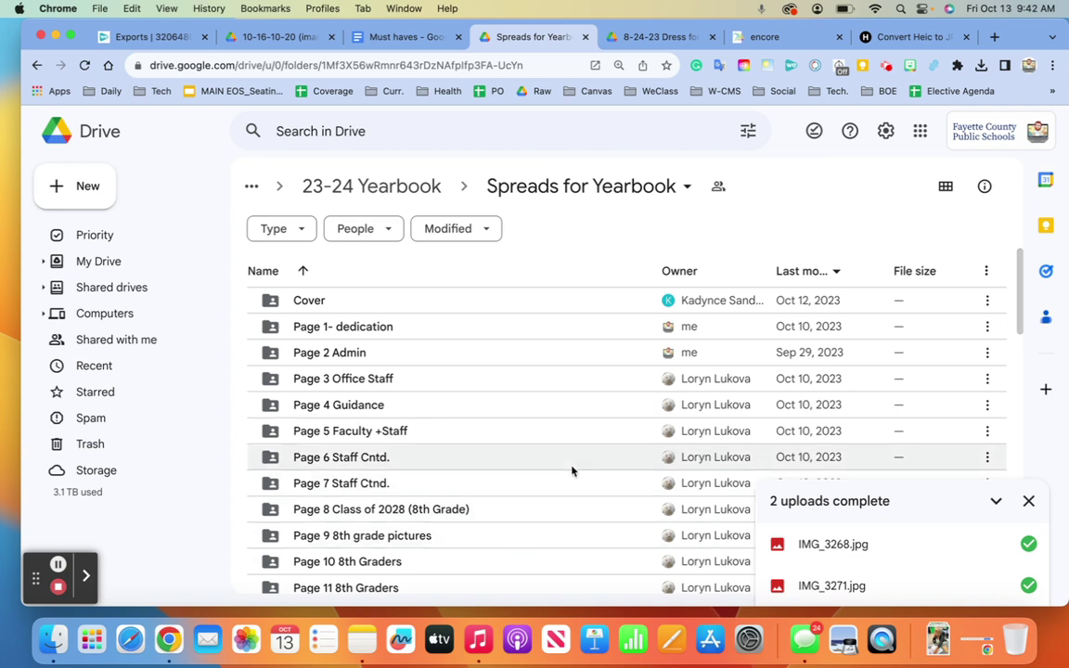
click(778, 38)
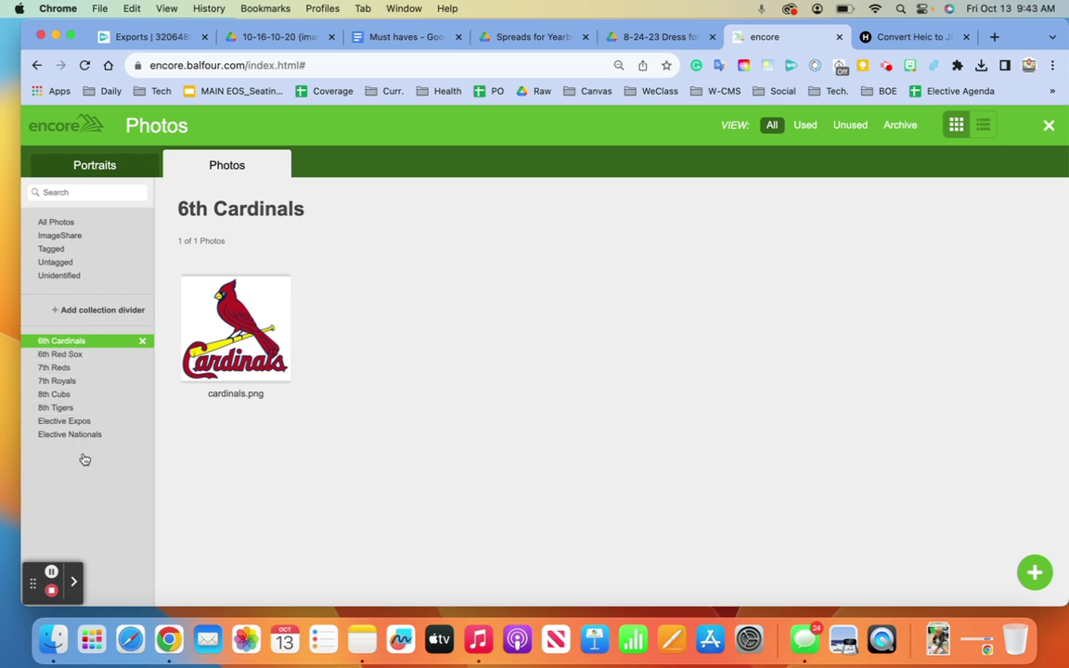
Go via the HEIC-to-JPG converter and encore tabs to the 8-24-23 Dress for Success folder
click(884, 39)
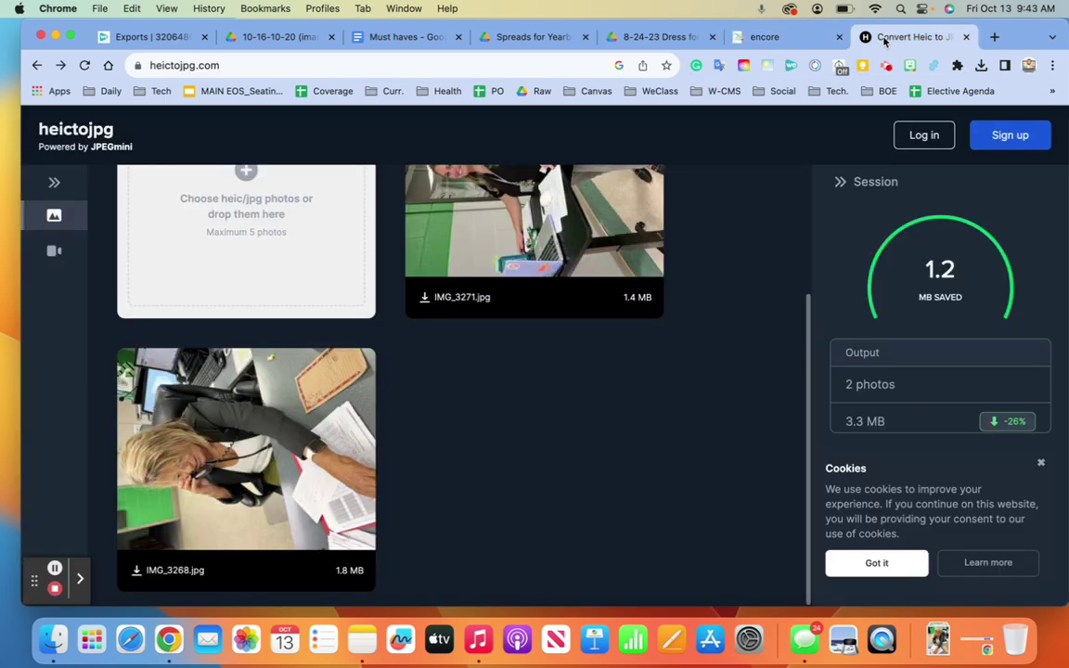
click(760, 37)
click(649, 39)
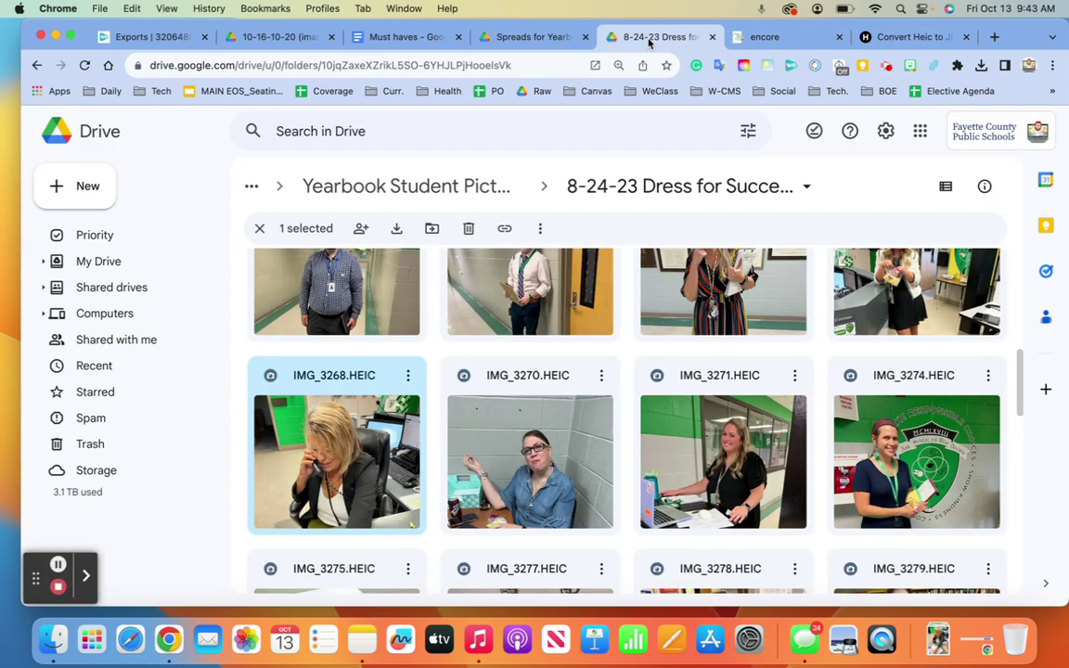